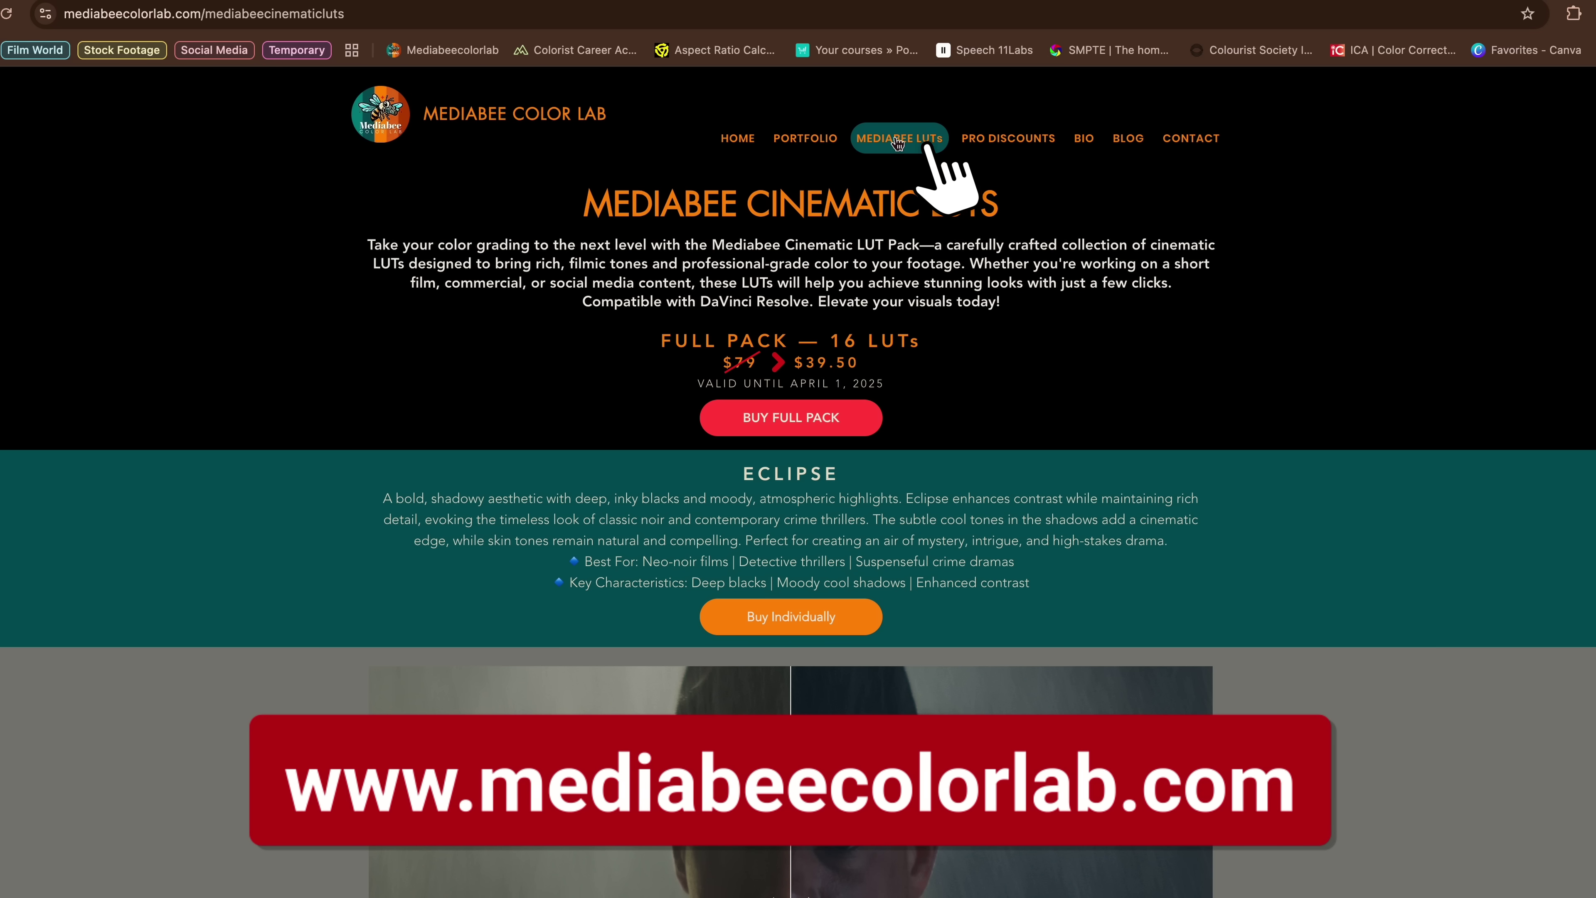
# Look through the Eclipse and Drift samples on the Mediabee Cinematic LUTs page and add the full pack to the cart.
pyautogui.scroll(-3, 930, 263)
pyautogui.scroll(-5, 930, 265)
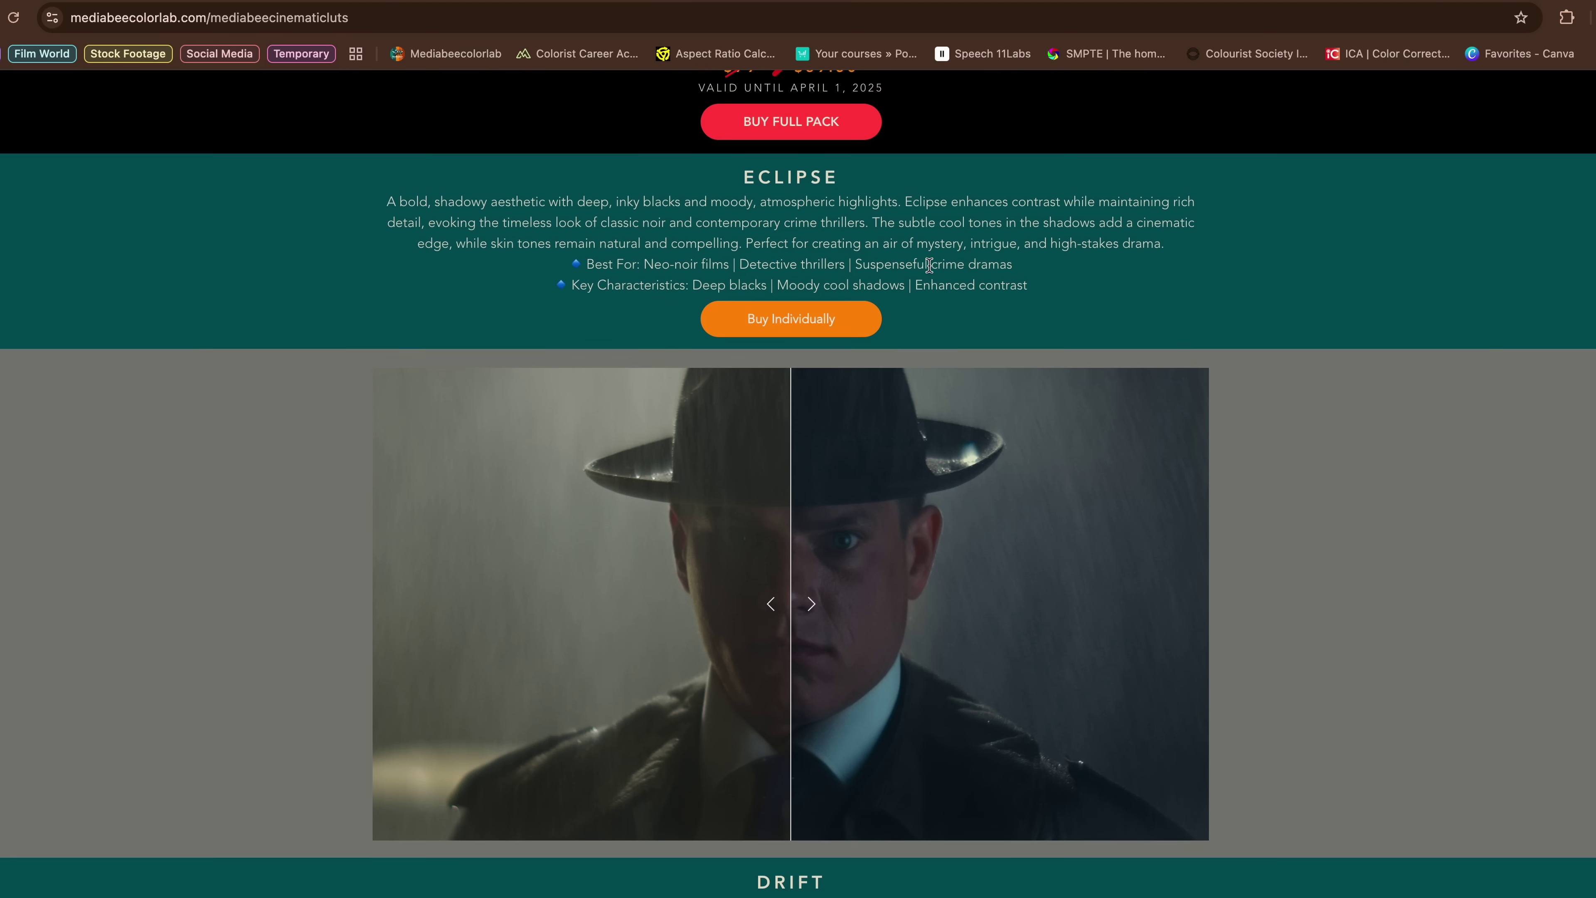
pyautogui.scroll(-4, 929, 266)
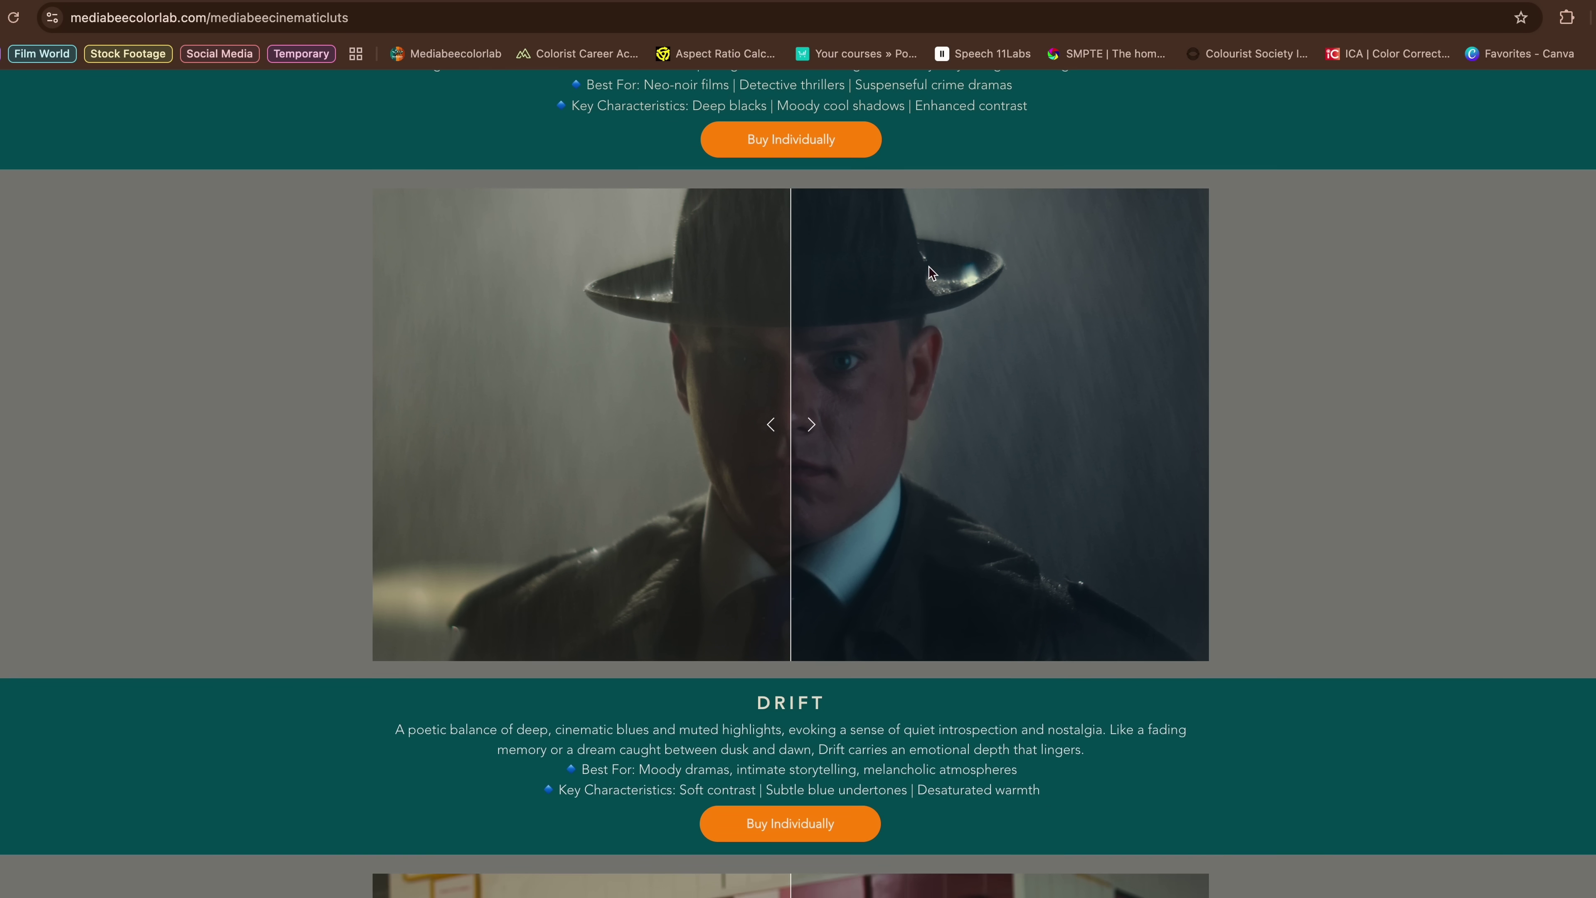
pyautogui.scroll(-3, 929, 266)
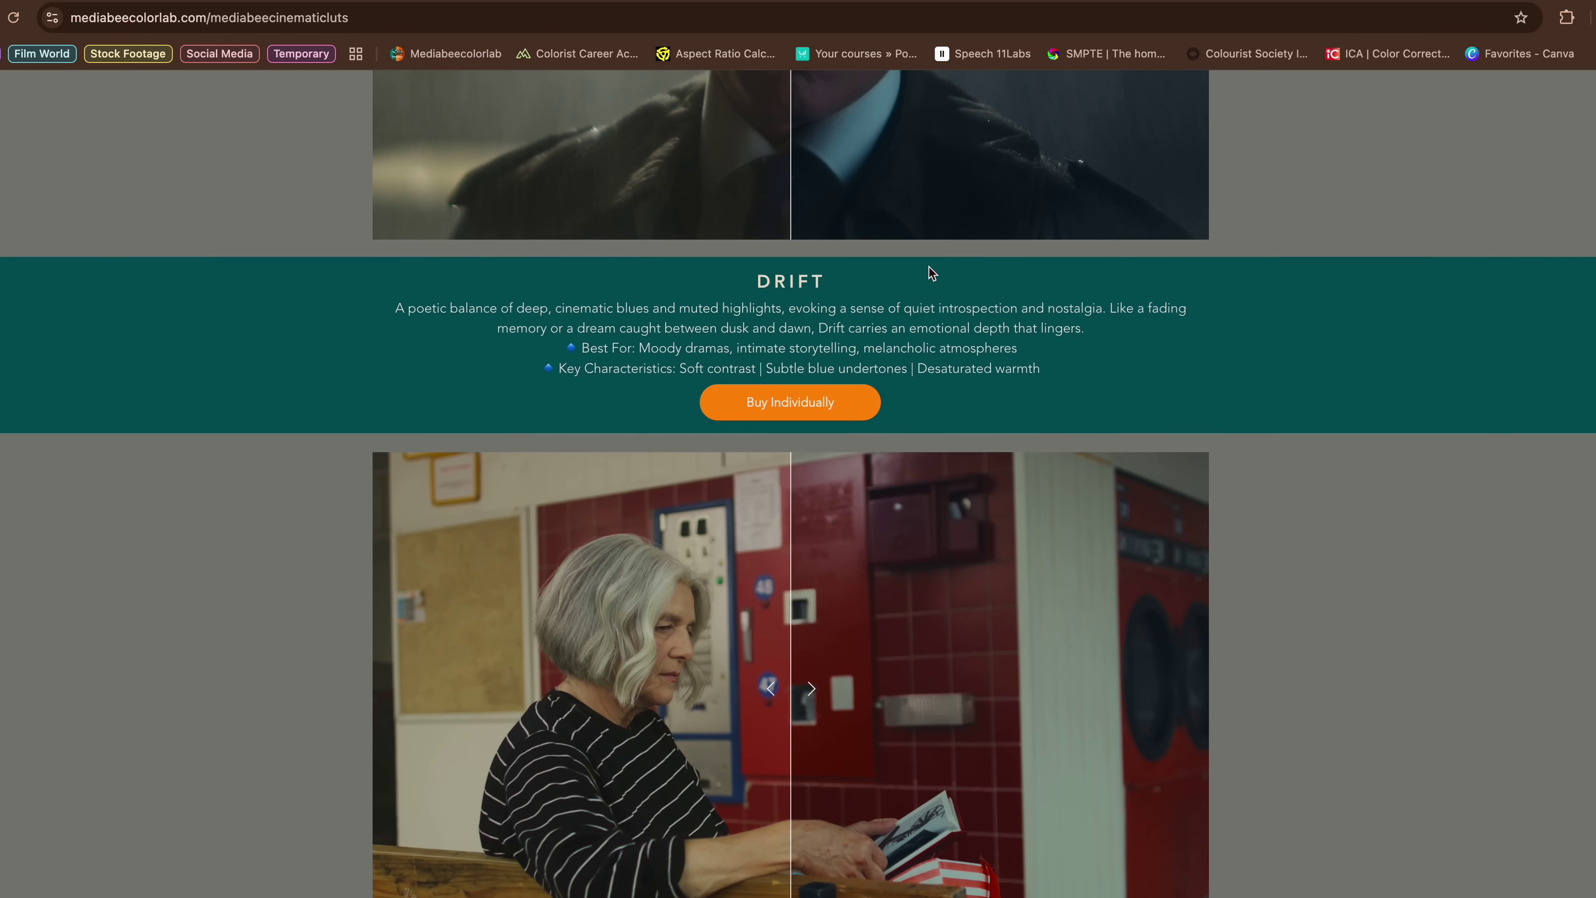
pyautogui.scroll(4, 929, 266)
pyautogui.scroll(15, 929, 266)
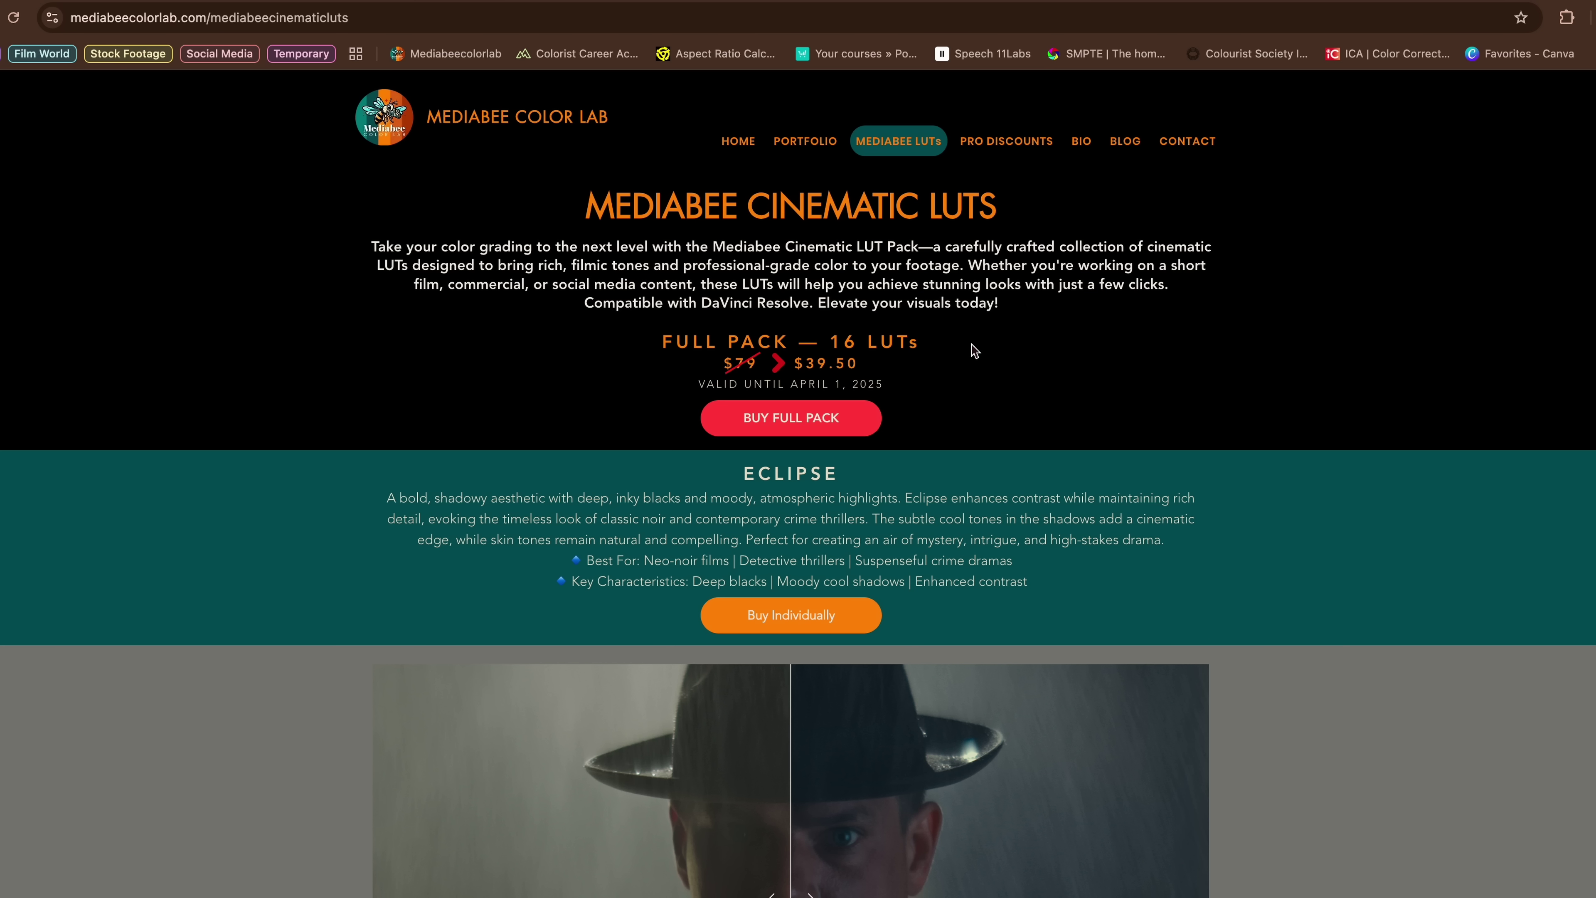
pyautogui.click(820, 431)
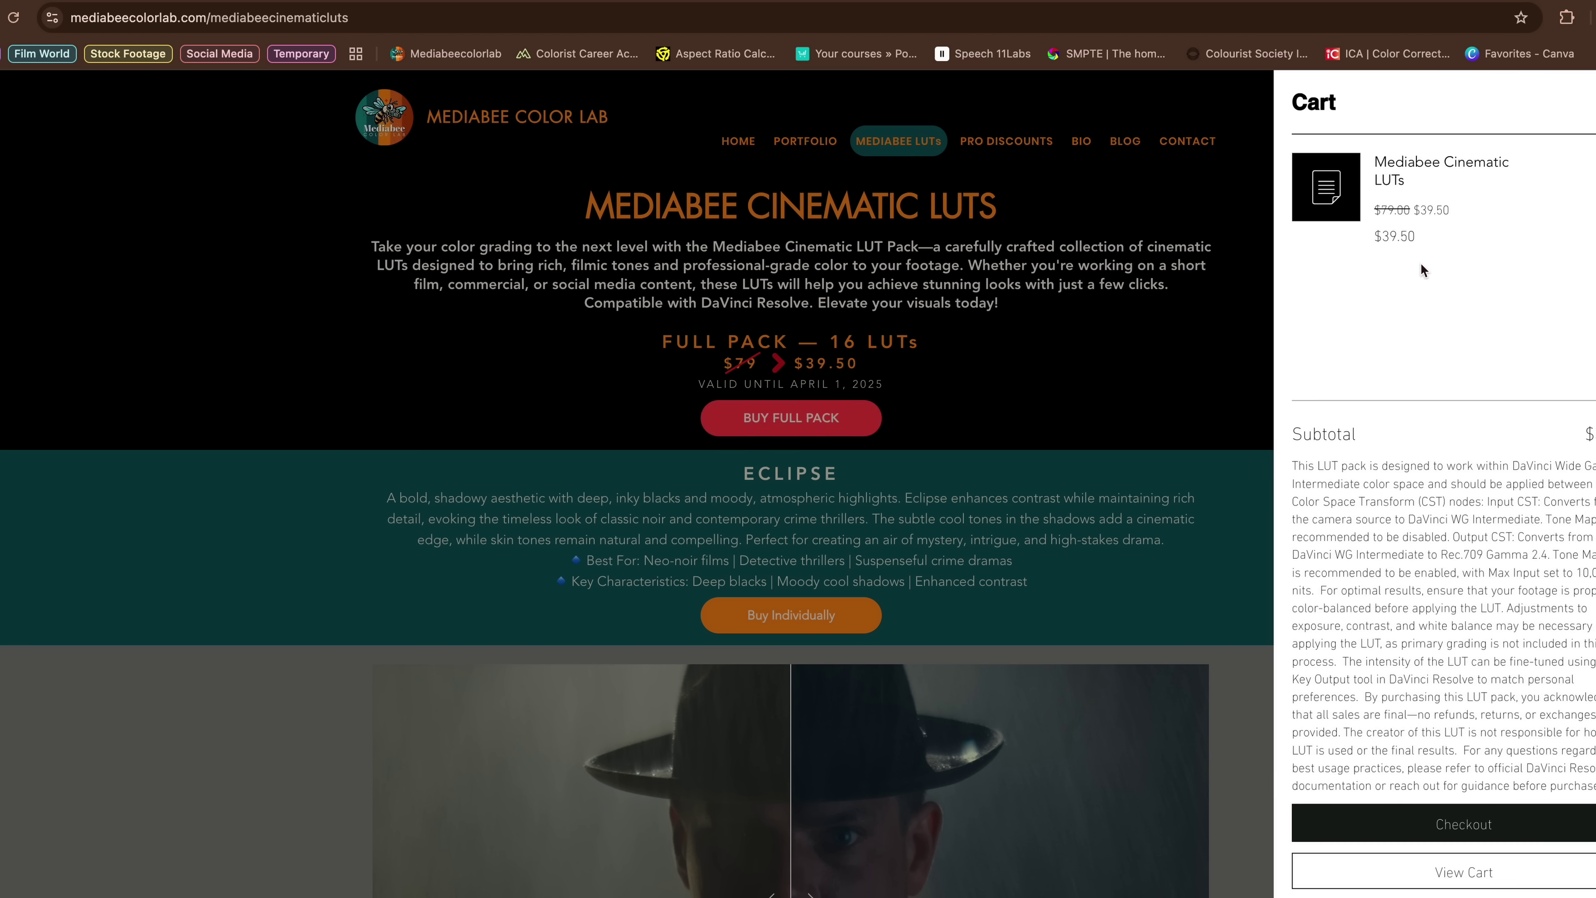
pyautogui.click(974, 351)
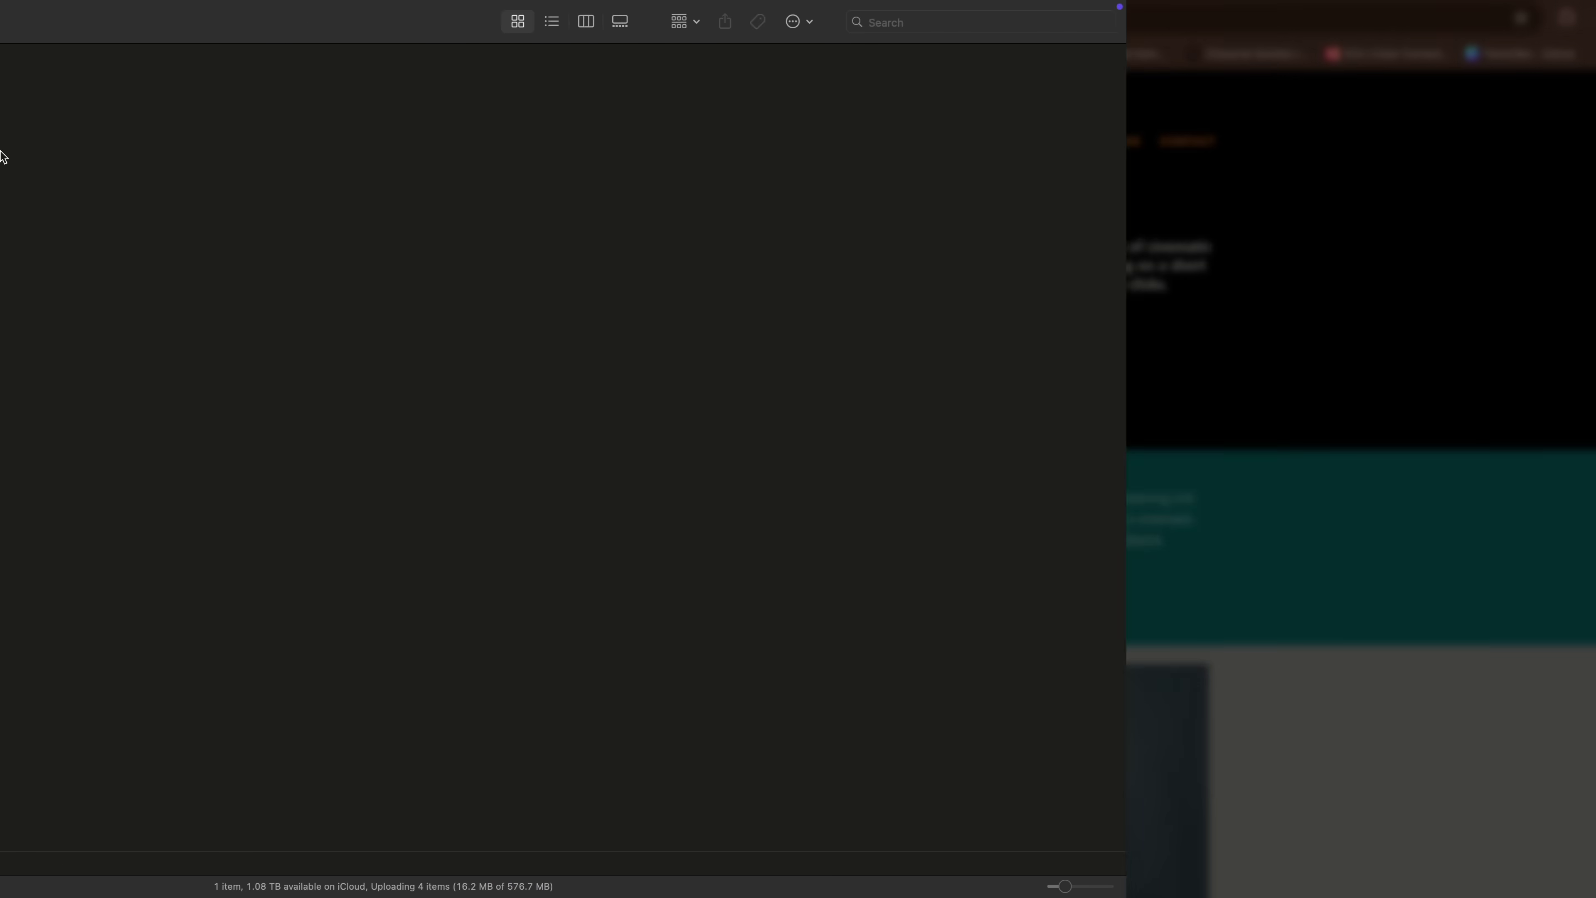
# In Finder, extract the Mediabee Cinematic LUT Pack archive in LUTs Folder and open the pack's Read folder.
pyautogui.doubleClick(174, 84)
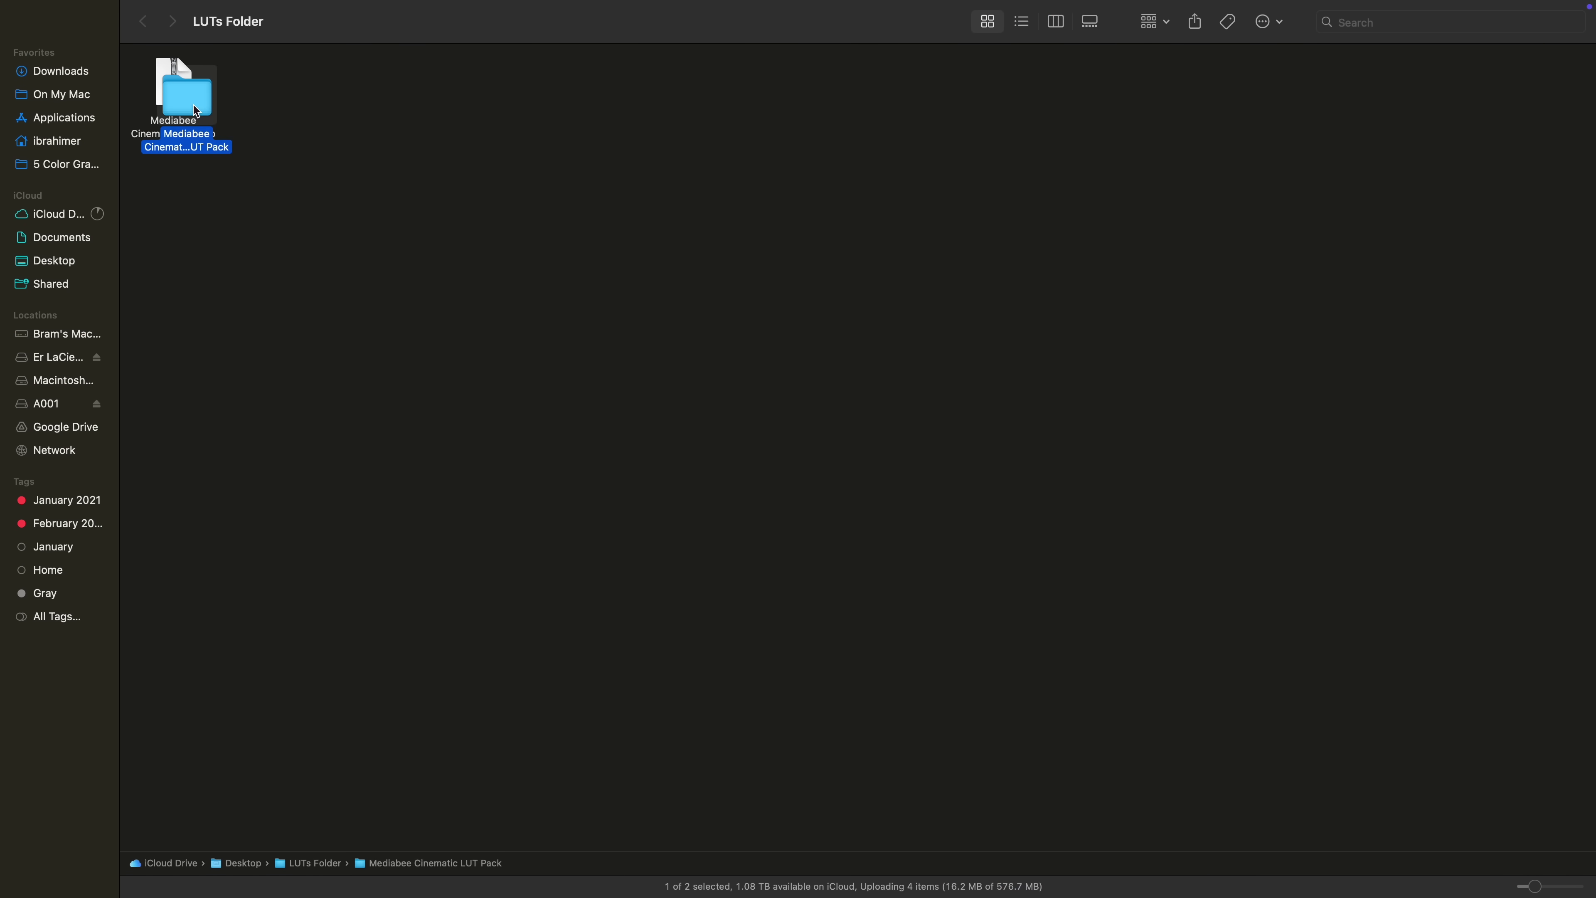
pyautogui.click(283, 94)
pyautogui.doubleClick(283, 92)
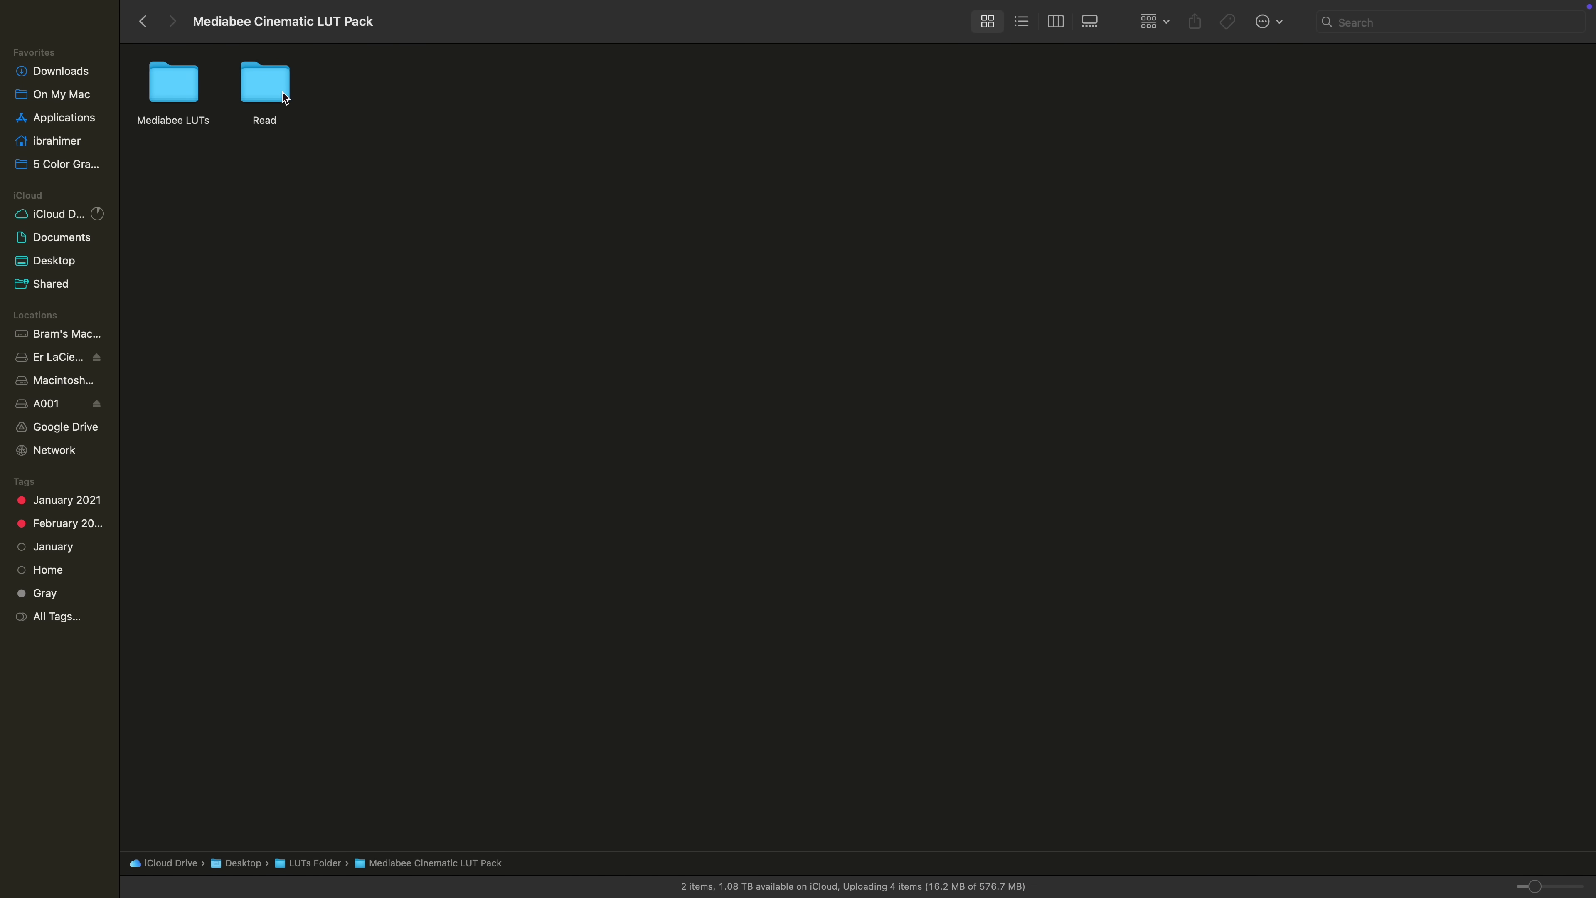
pyautogui.click(283, 92)
pyautogui.doubleClick(282, 93)
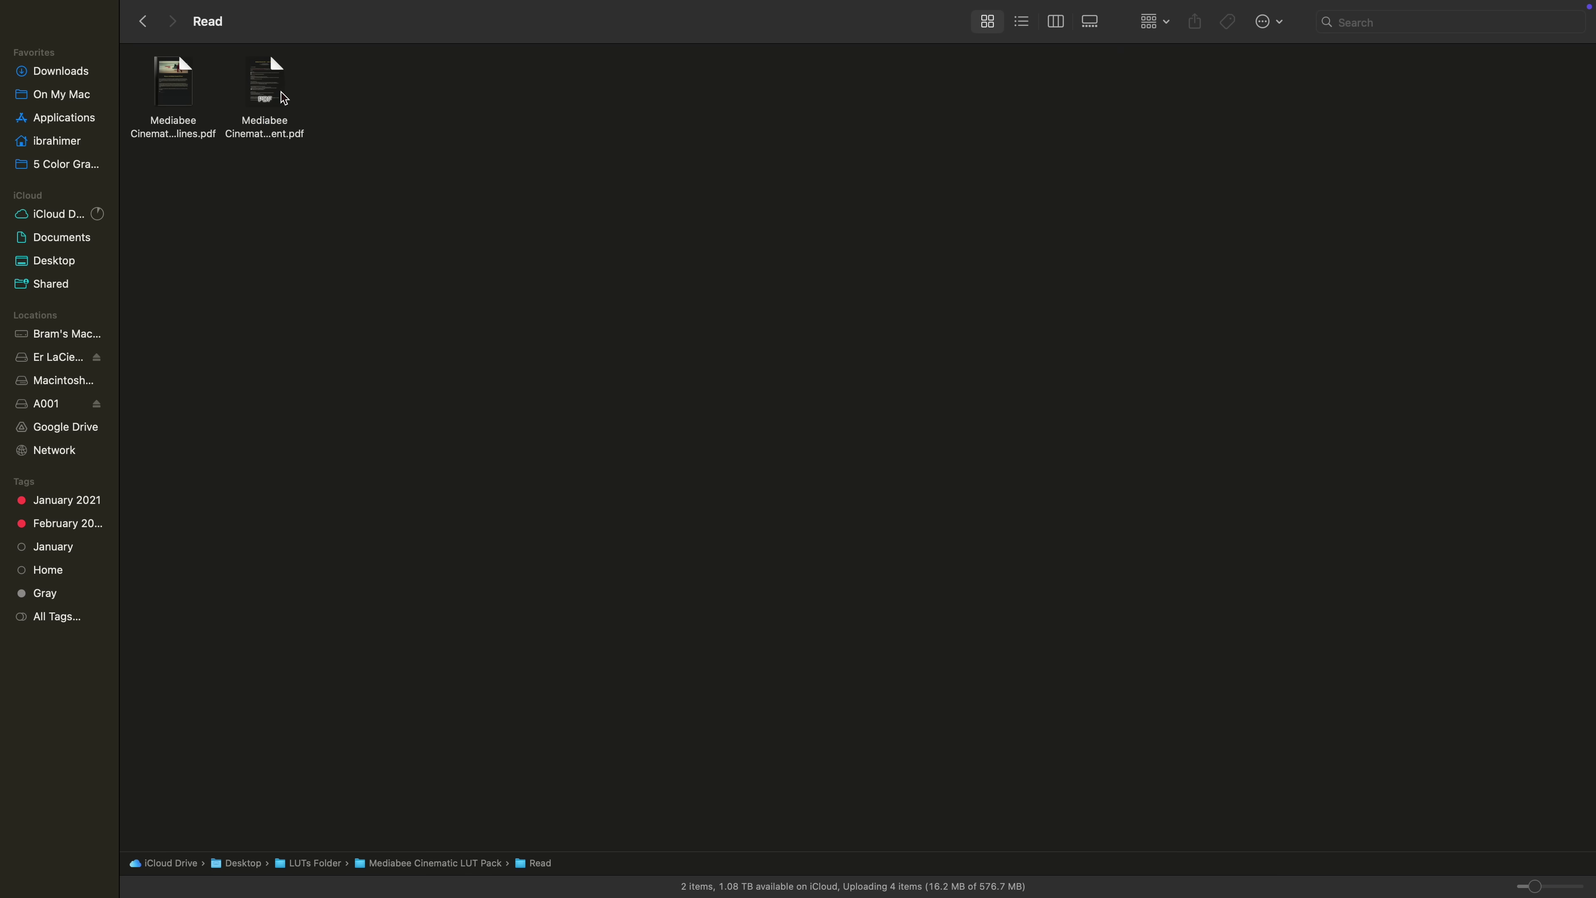
# Preview the Mediabee Cinematic LUTs License Agreement PDF and close the preview.
pyautogui.click(269, 80)
pyautogui.press('space')
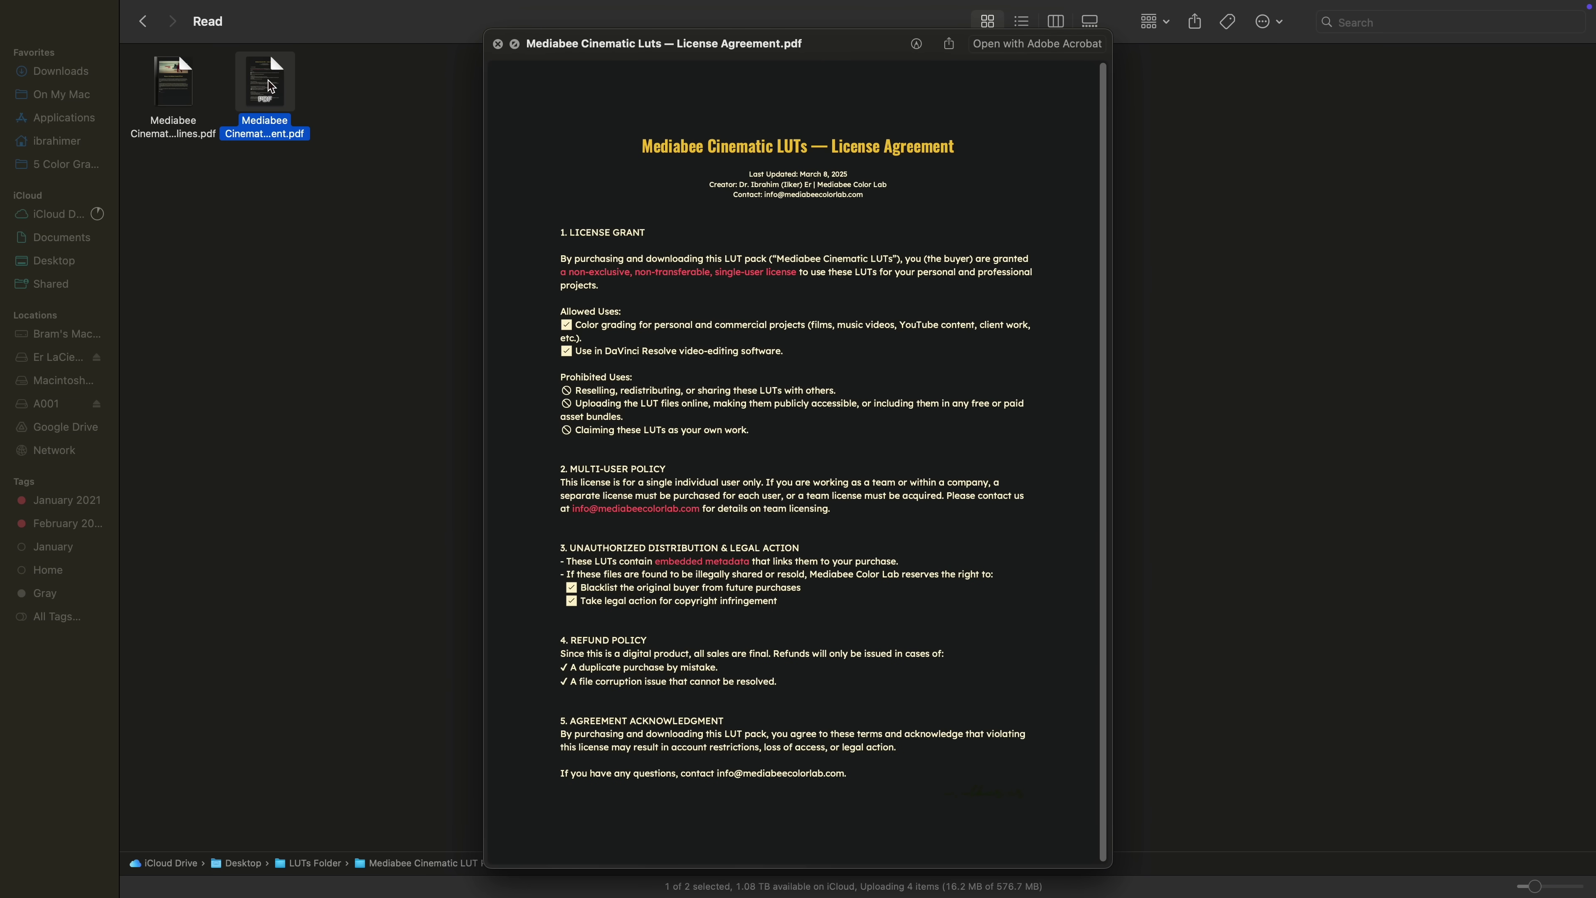
pyautogui.press('space')
# Read the installation and best-practice pages of the Mediabee Cinematic Lut Pack Guidelines PDF in a preview.
pyautogui.click(182, 92)
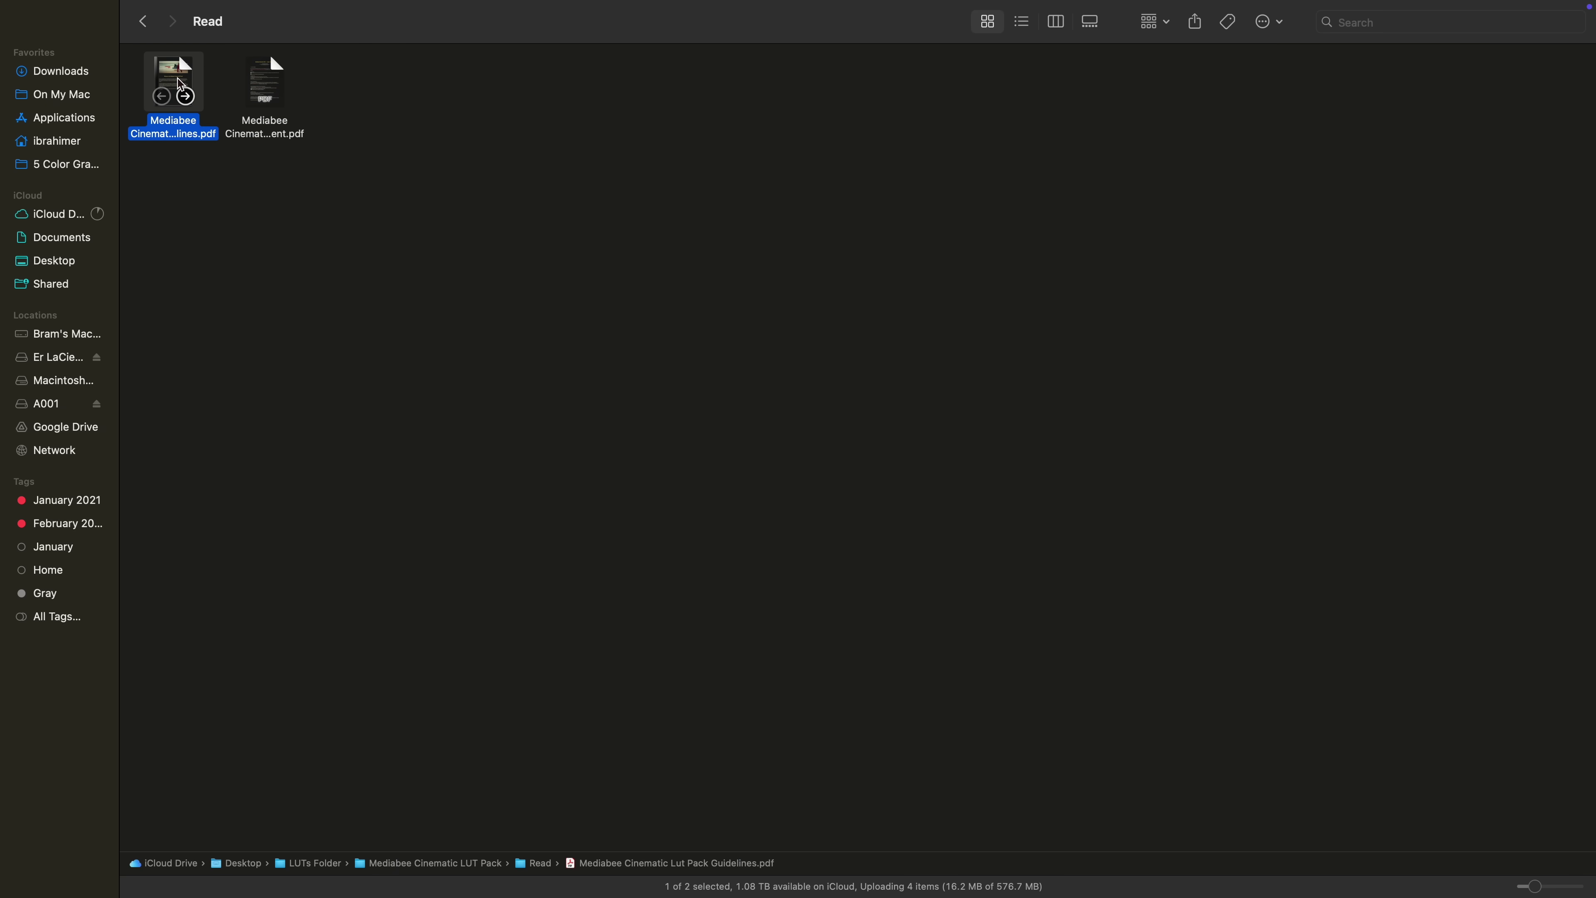
pyautogui.press('space')
pyautogui.scroll(-15, 511, 385)
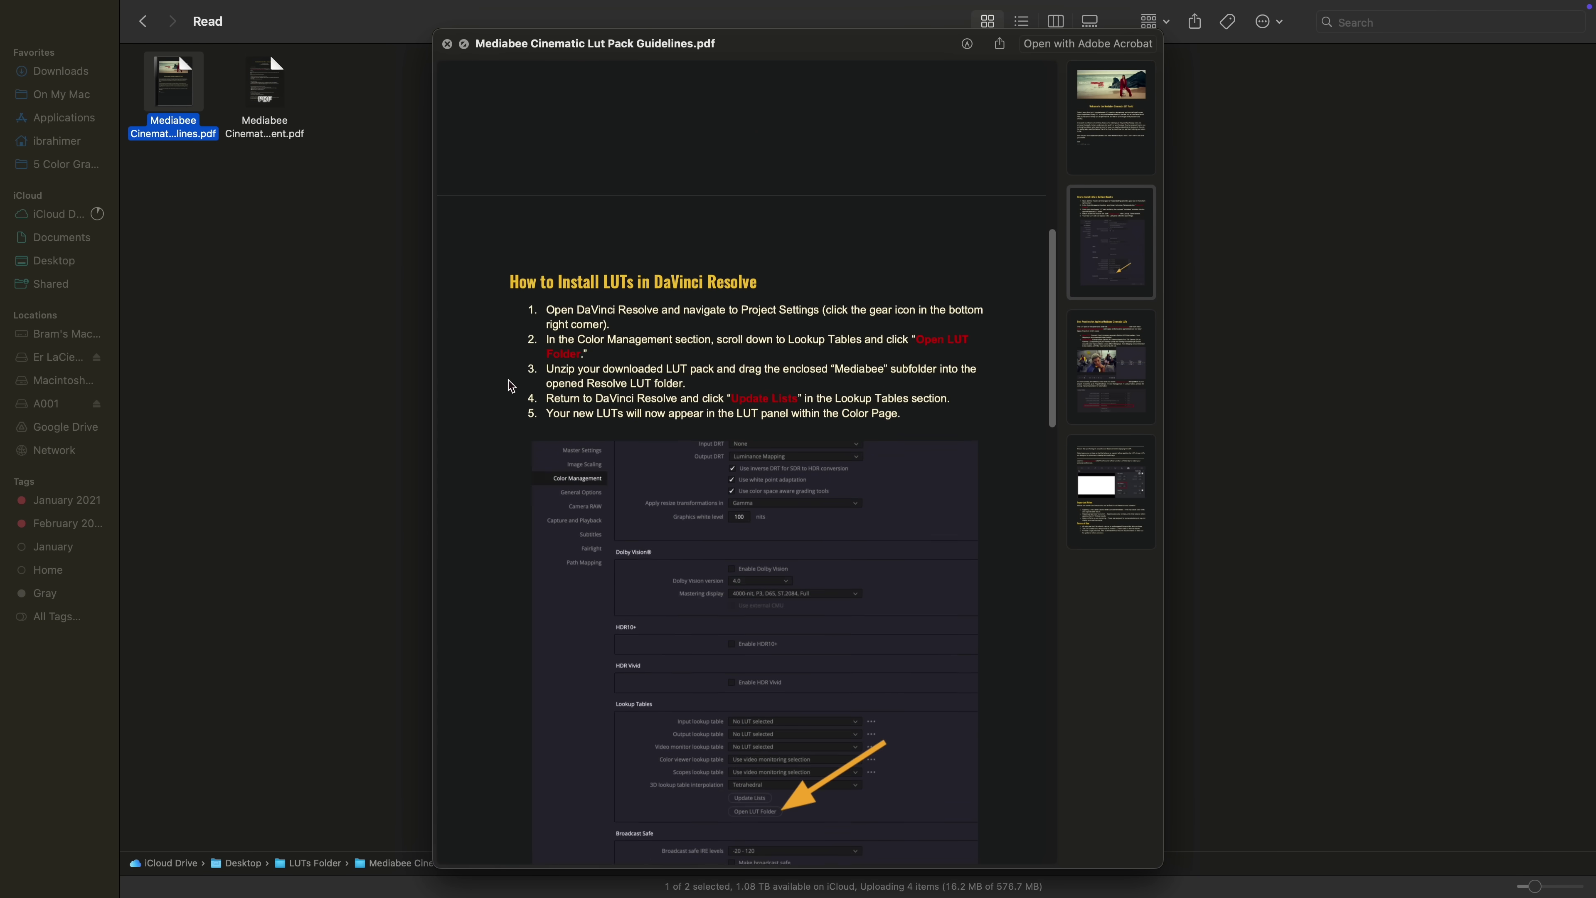
pyautogui.scroll(-15, 511, 385)
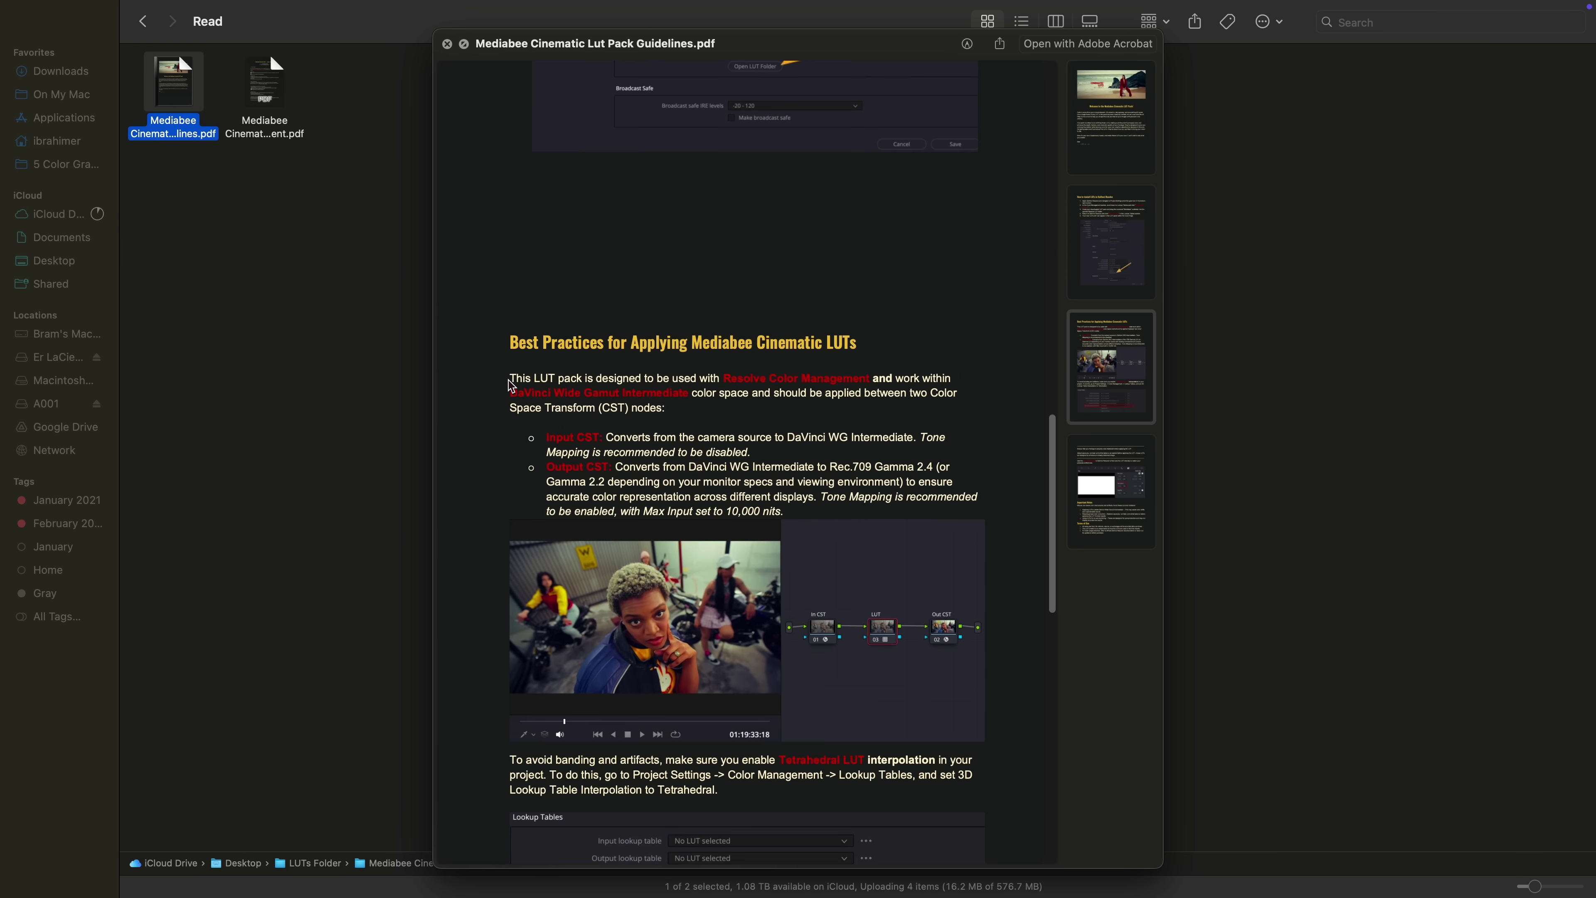
pyautogui.press('space')
# Check the .cube files inside the pack's Mediabee LUTs folder and return to the pack folder.
pyautogui.press('super+Up')
pyautogui.doubleClick(180, 69)
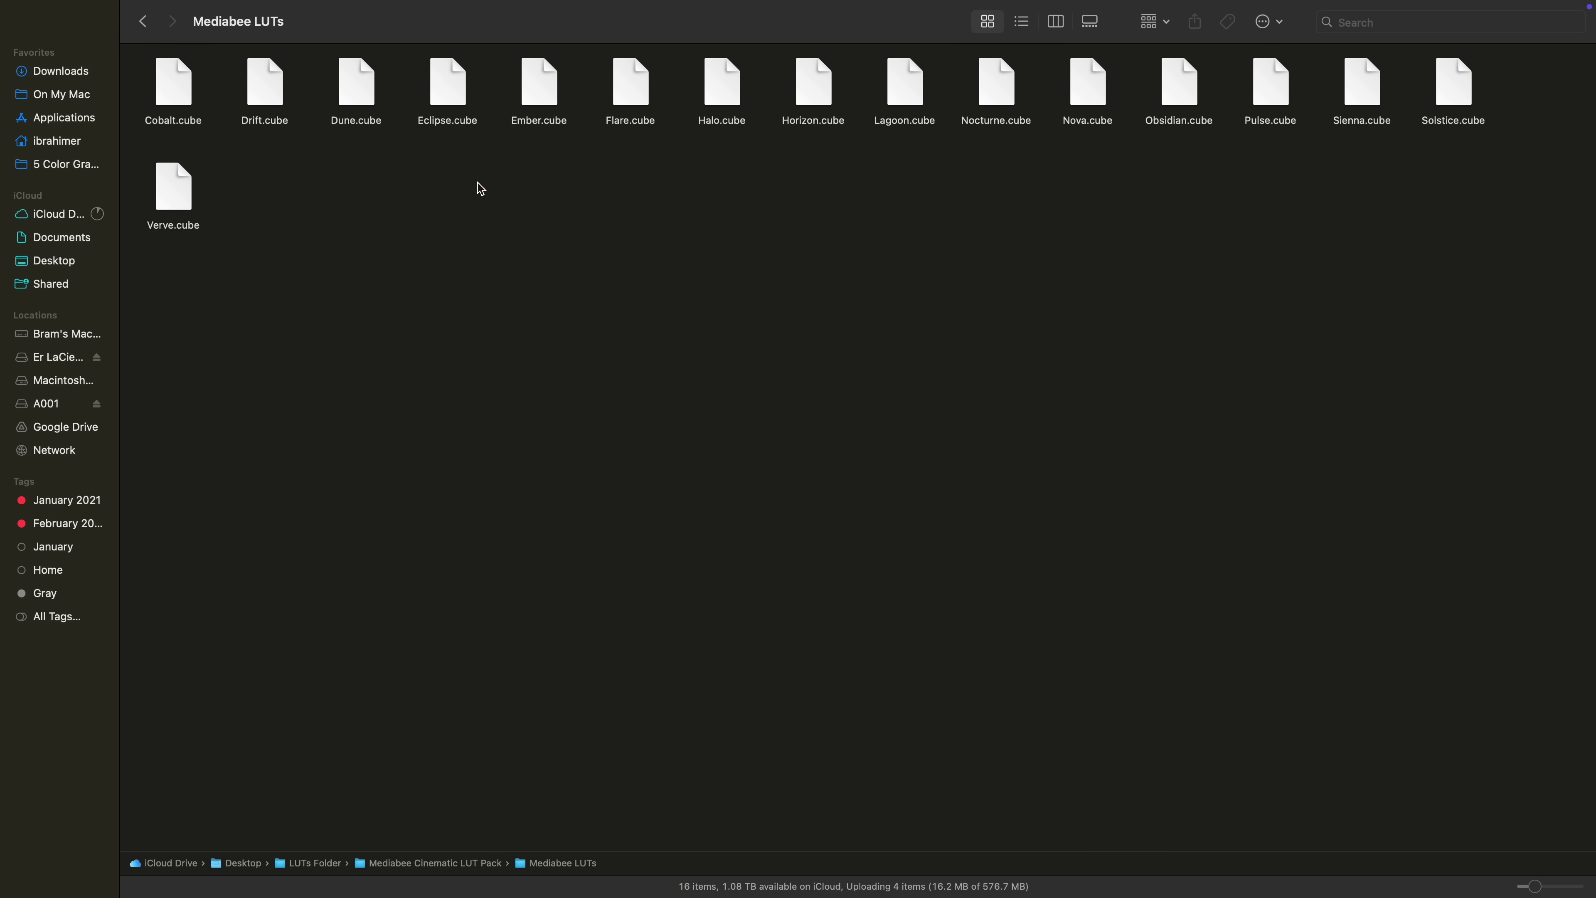
pyautogui.click(143, 21)
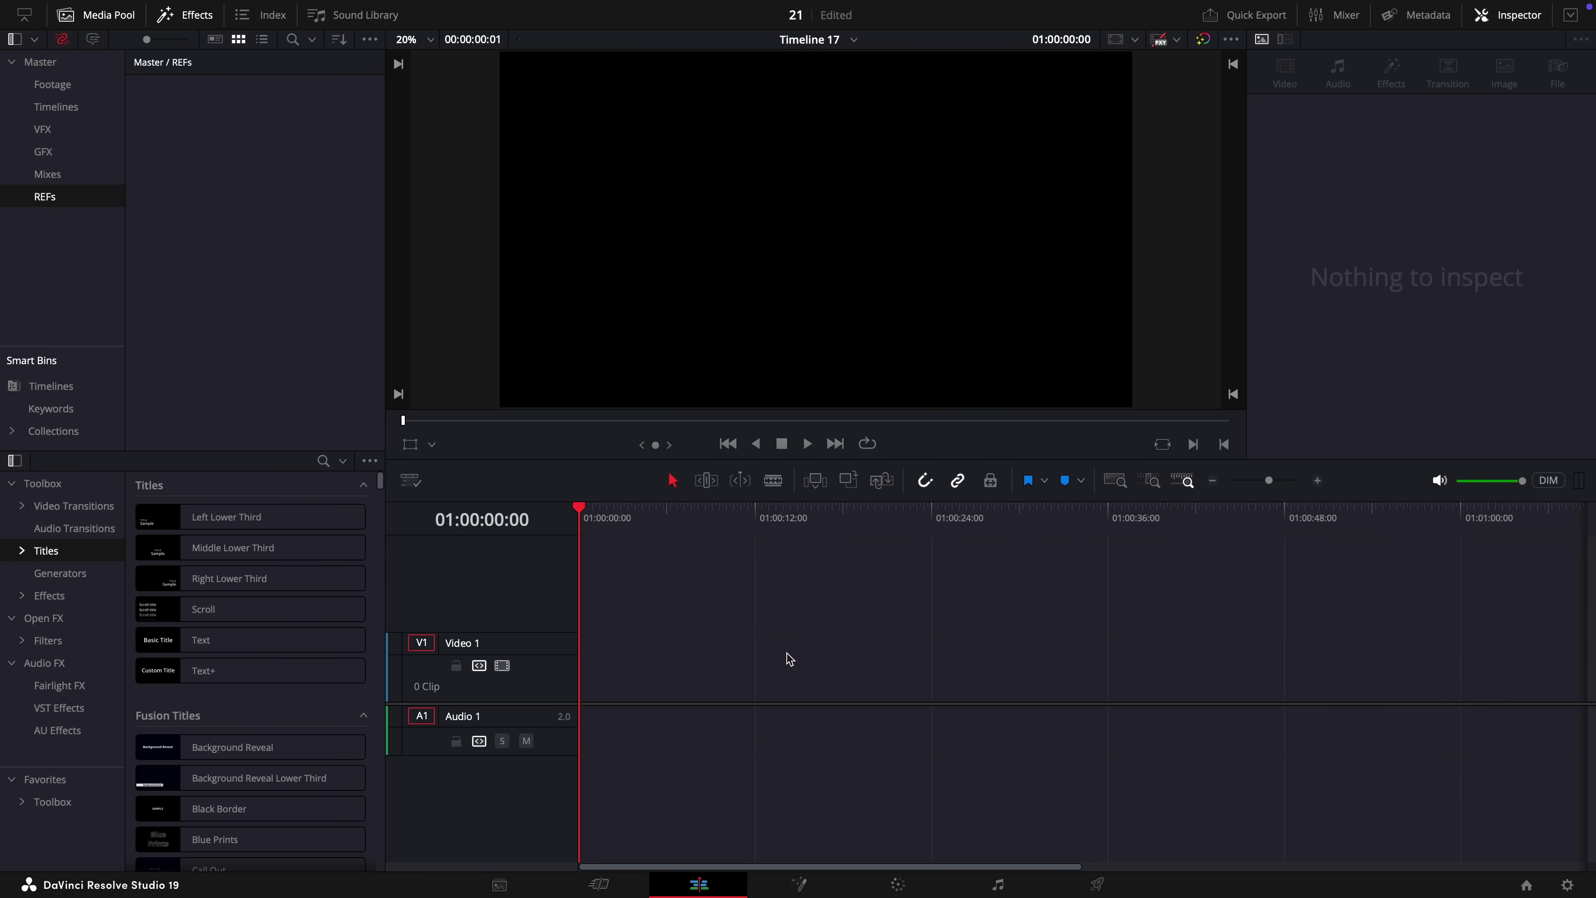
# In DaVinci Resolve, open the LUT folder from the project's color management settings and select the downloaded pack's Mediabee LUTs folder in Finder.
pyautogui.click(1567, 884)
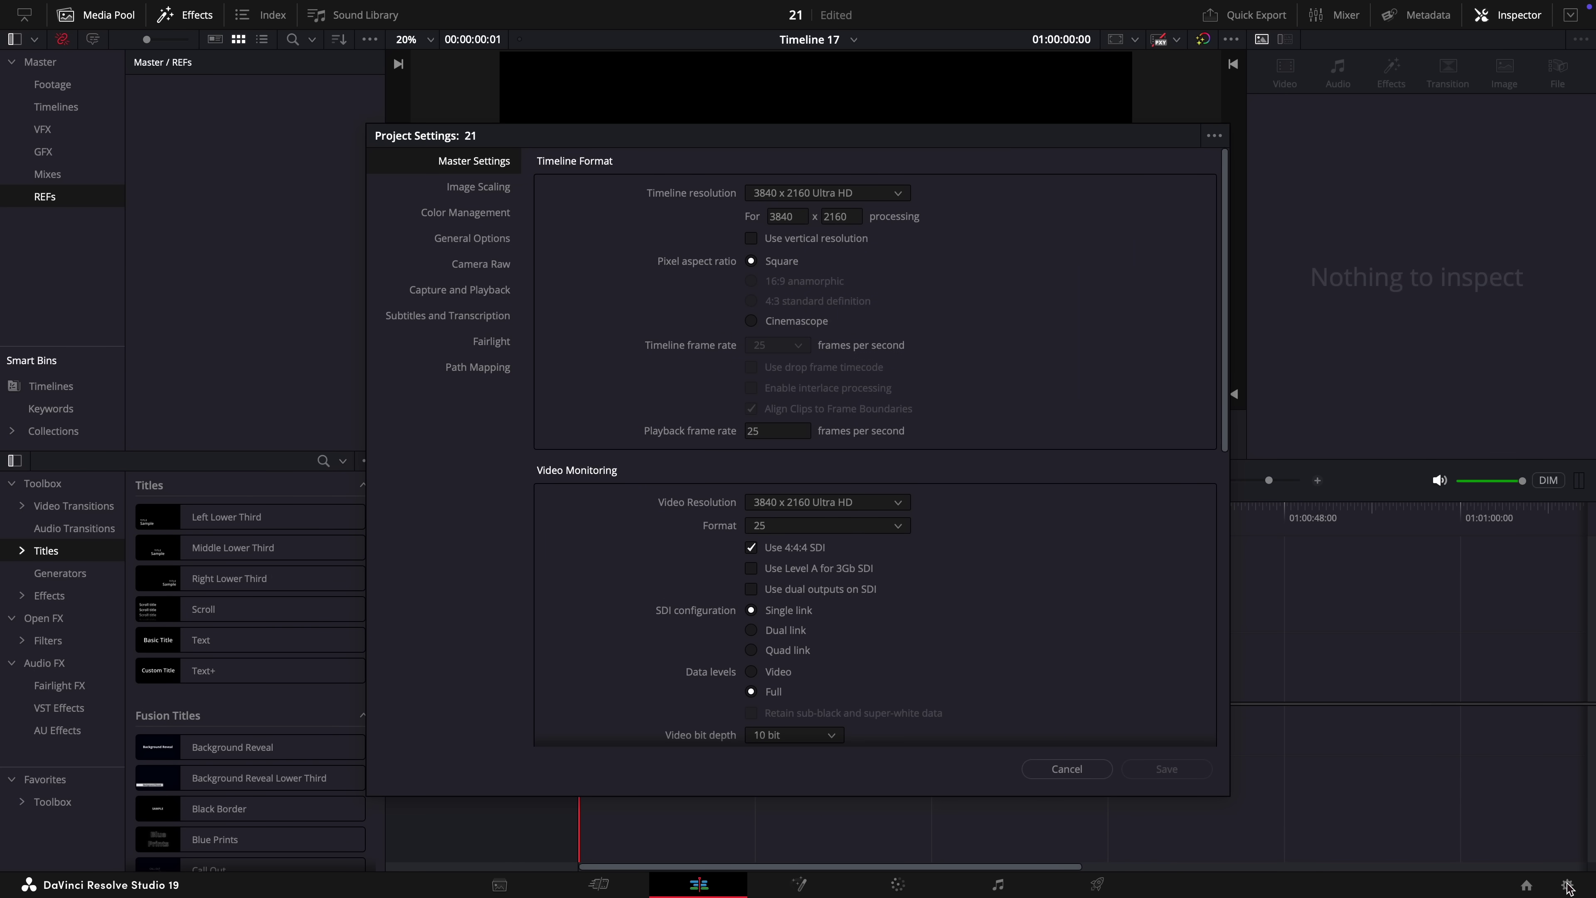
pyautogui.click(503, 220)
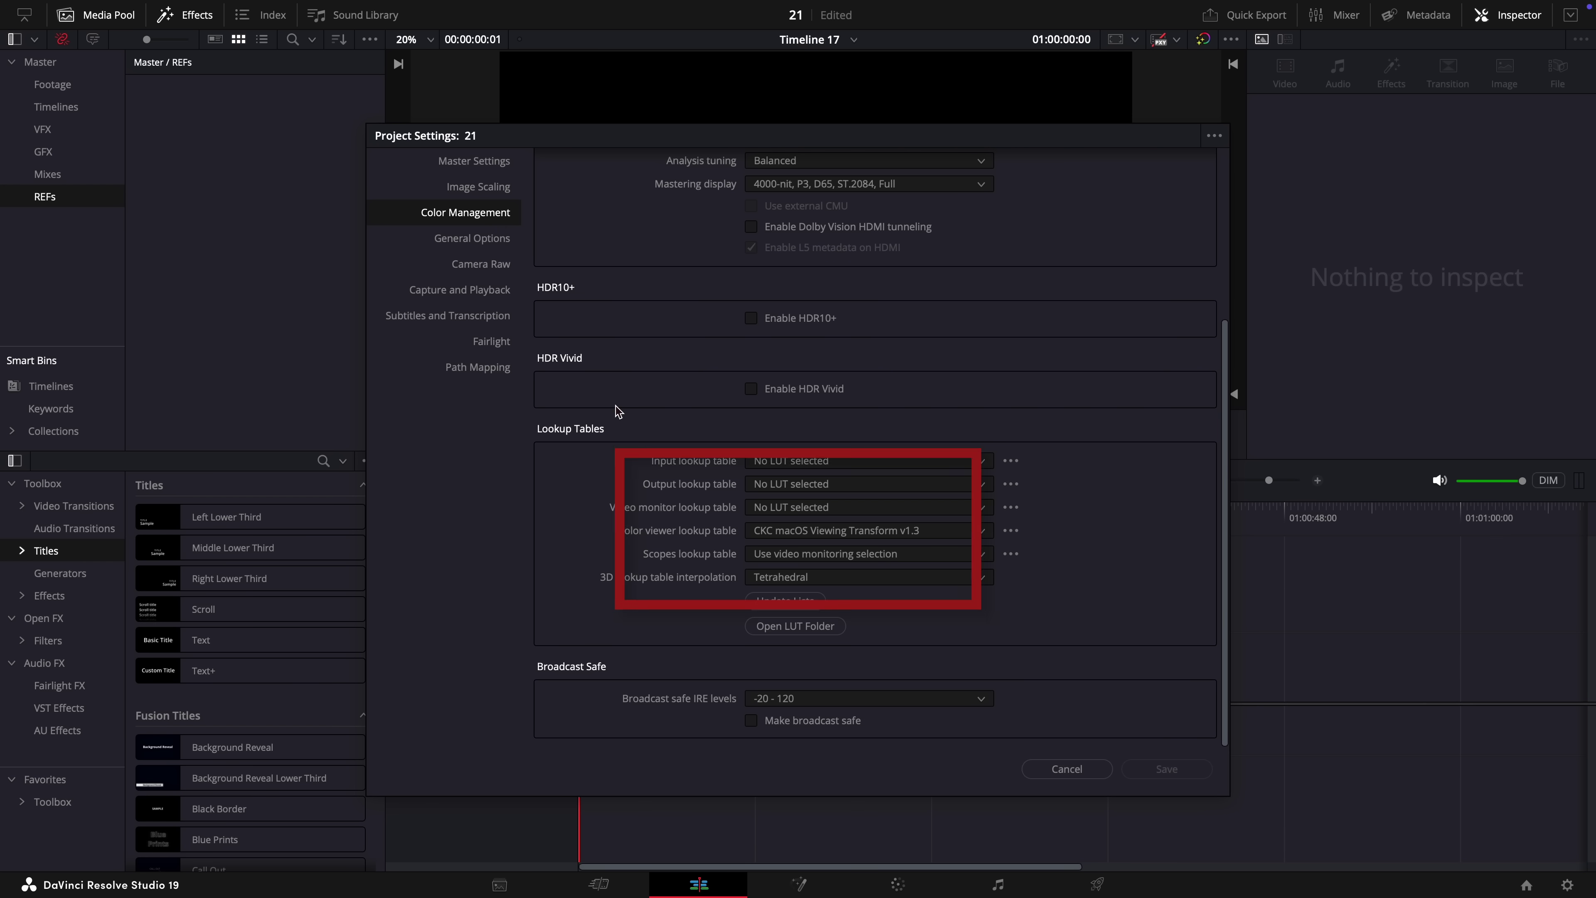
pyautogui.click(795, 626)
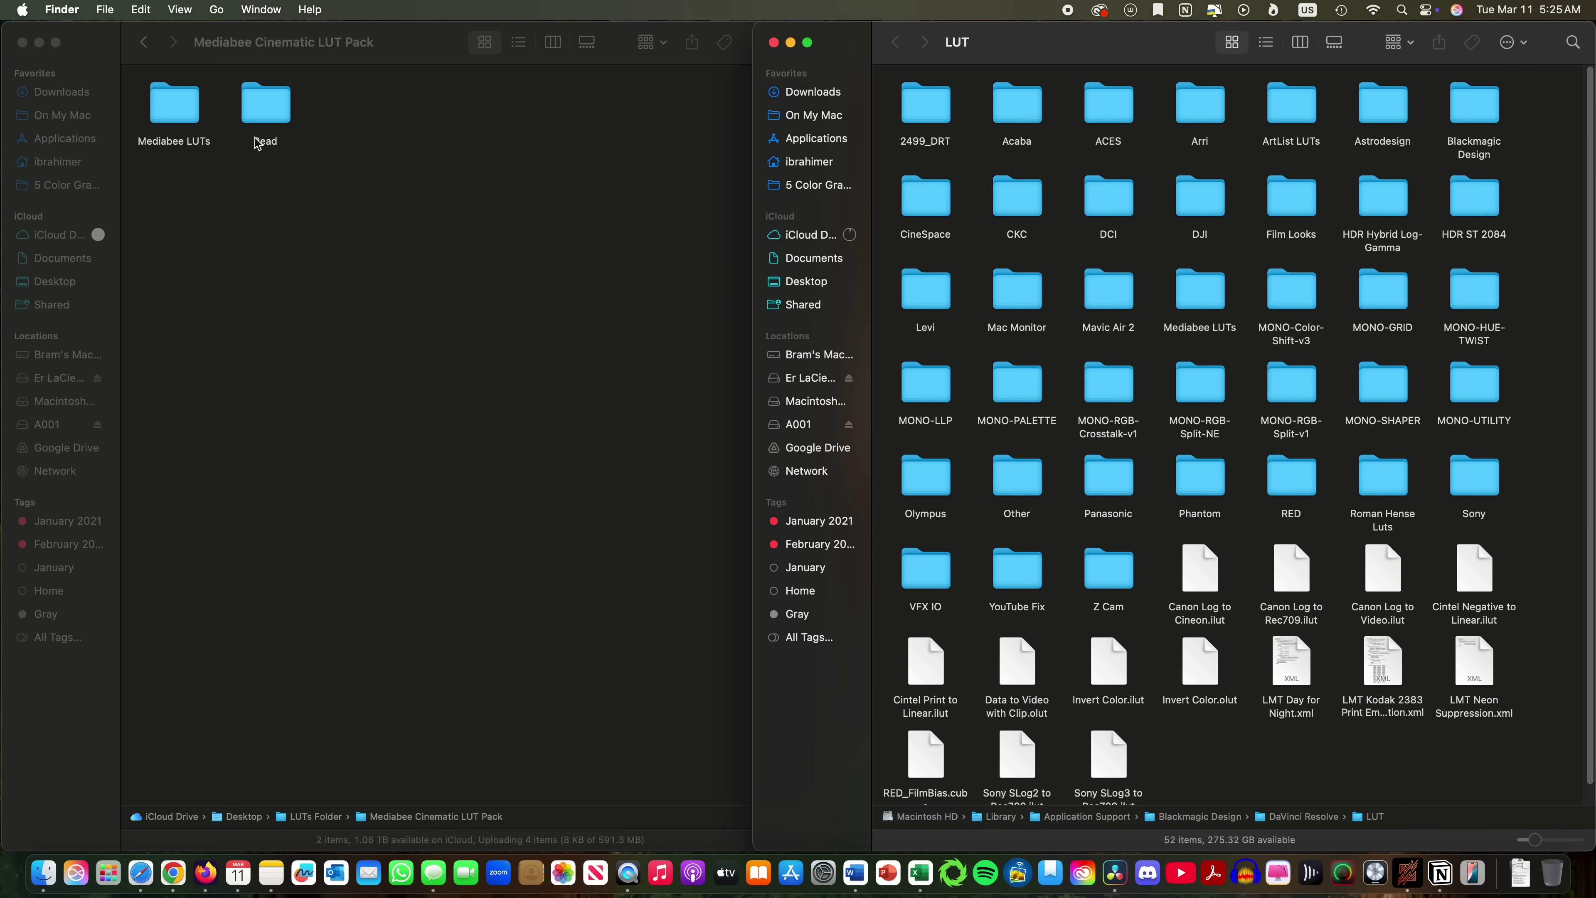
pyautogui.click(153, 101)
pyautogui.moveTo(153, 100)
pyautogui.mouseDown()
pyautogui.moveTo(191, 166)
pyautogui.moveTo(1012, 406)
pyautogui.moveTo(1164, 417)
pyautogui.moveTo(1191, 315)
pyautogui.moveTo(1229, 313)
pyautogui.moveTo(71, 257)
pyautogui.moveTo(152, 120)
pyautogui.mouseUp()
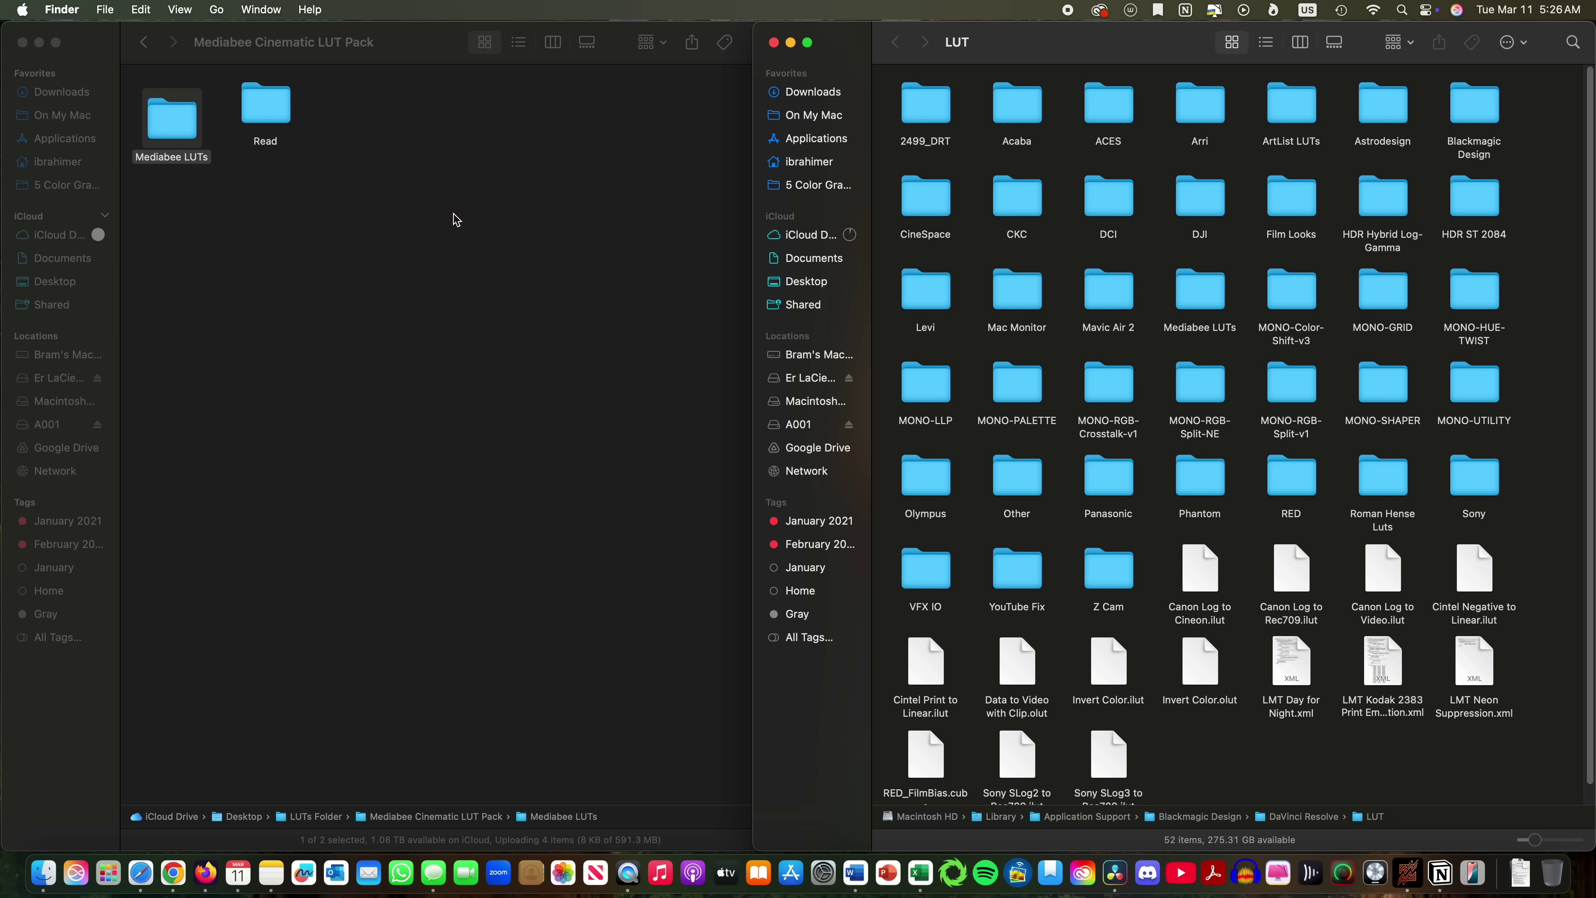
# Switch back to DaVinci Resolve, update the lookup table lists and save the project settings.
pyautogui.press('super+Tab')
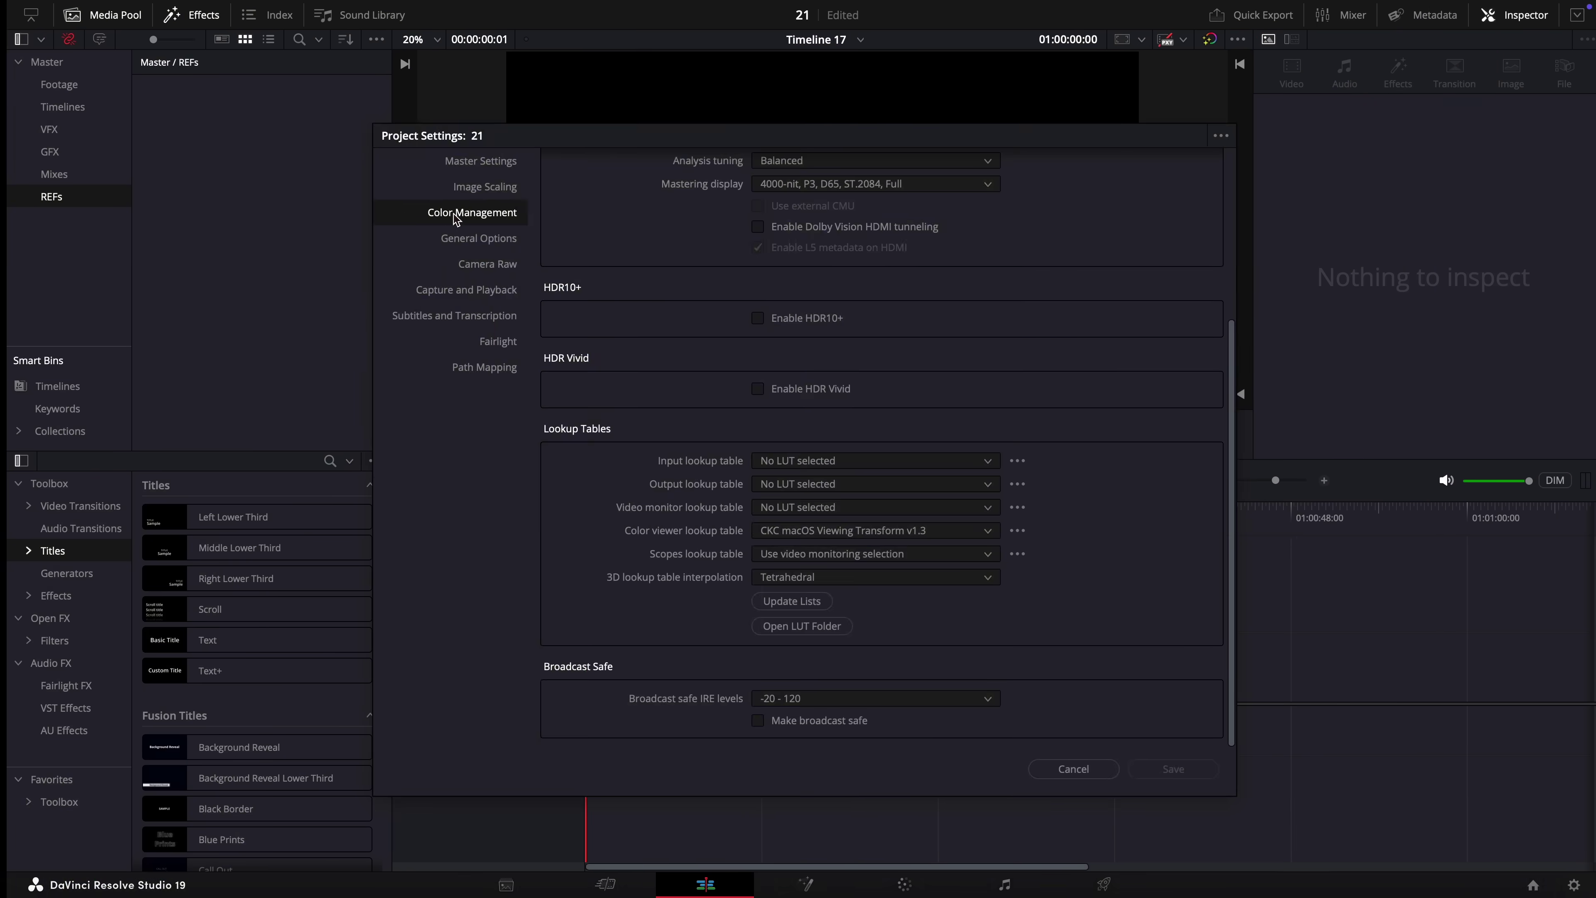
pyautogui.click(798, 602)
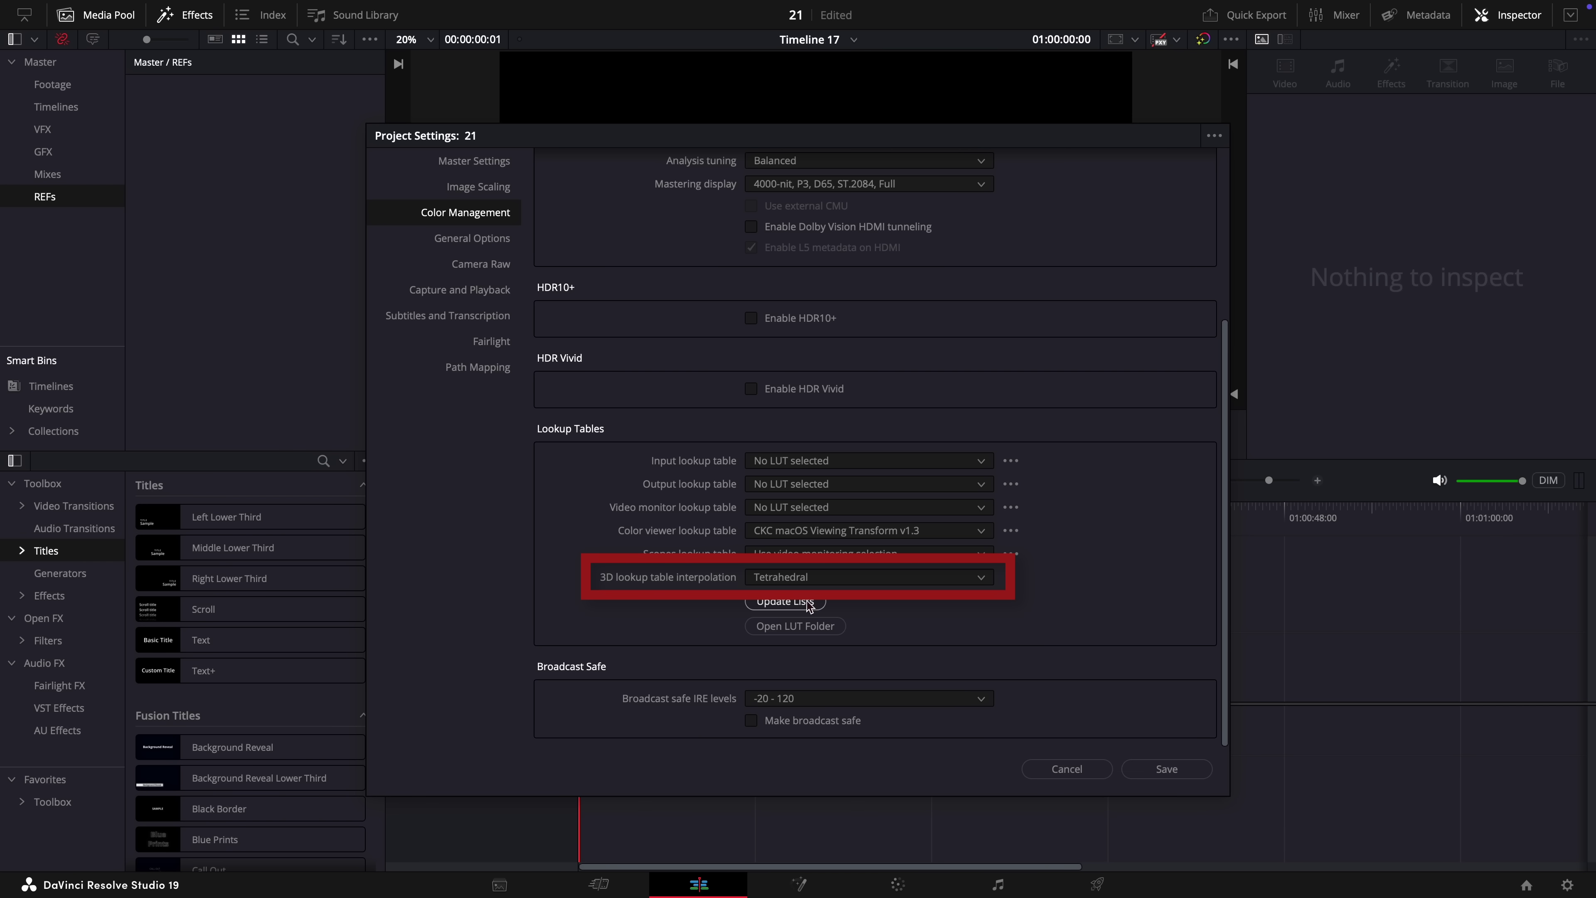
pyautogui.click(1165, 768)
# Go to the Color page and display the Mediabee LUTs folder in the LUT browser.
pyautogui.hotkey('shift', '6')
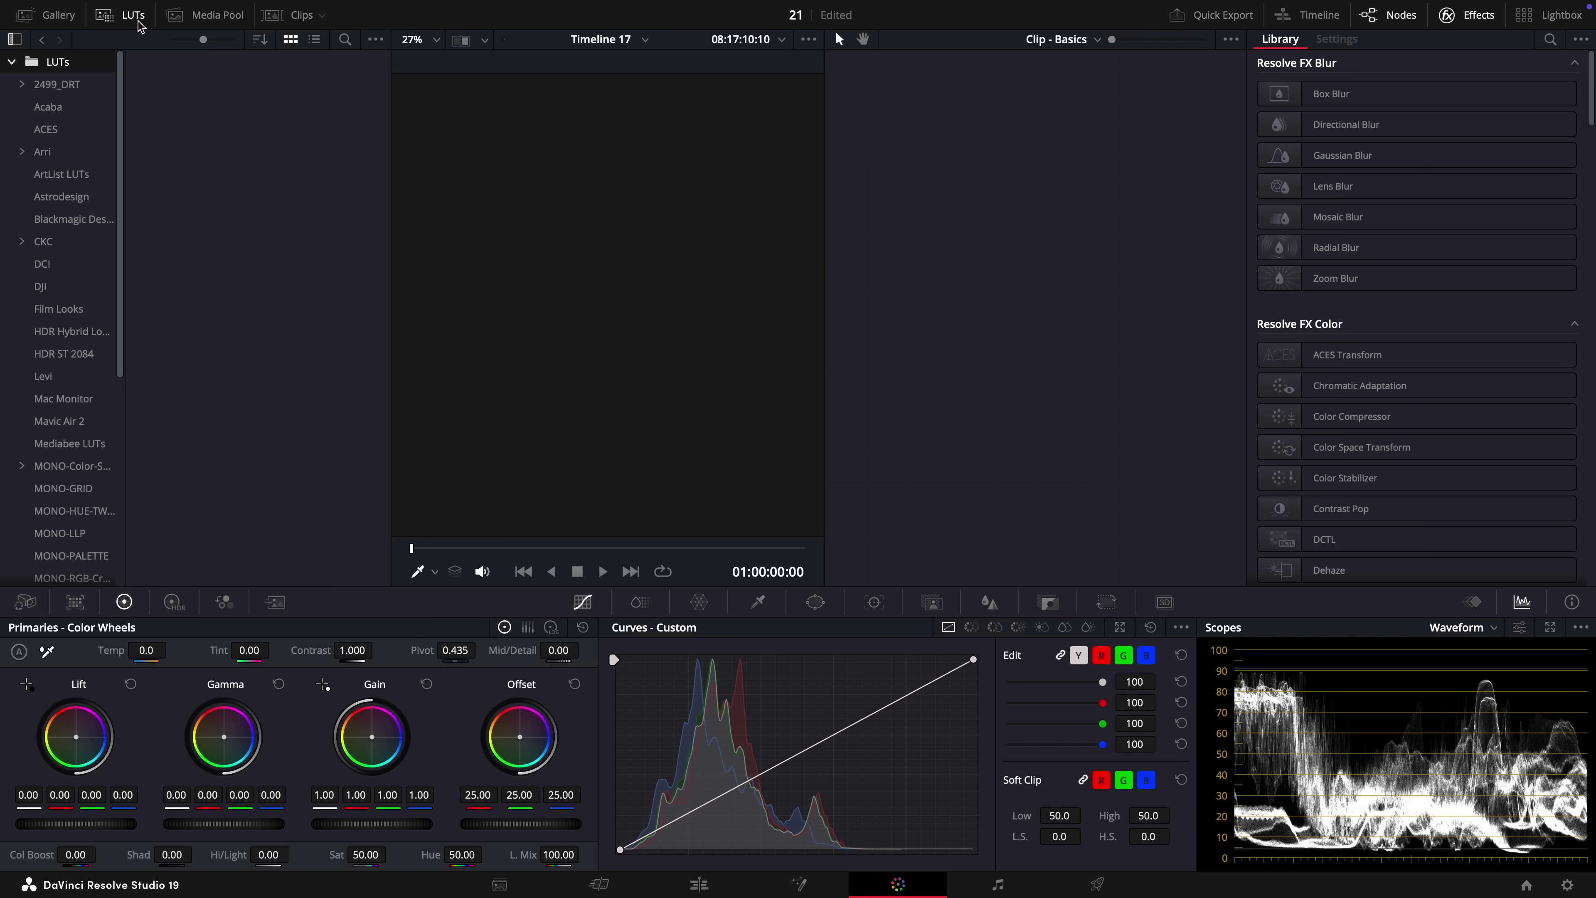
pyautogui.scroll(-2, 66, 340)
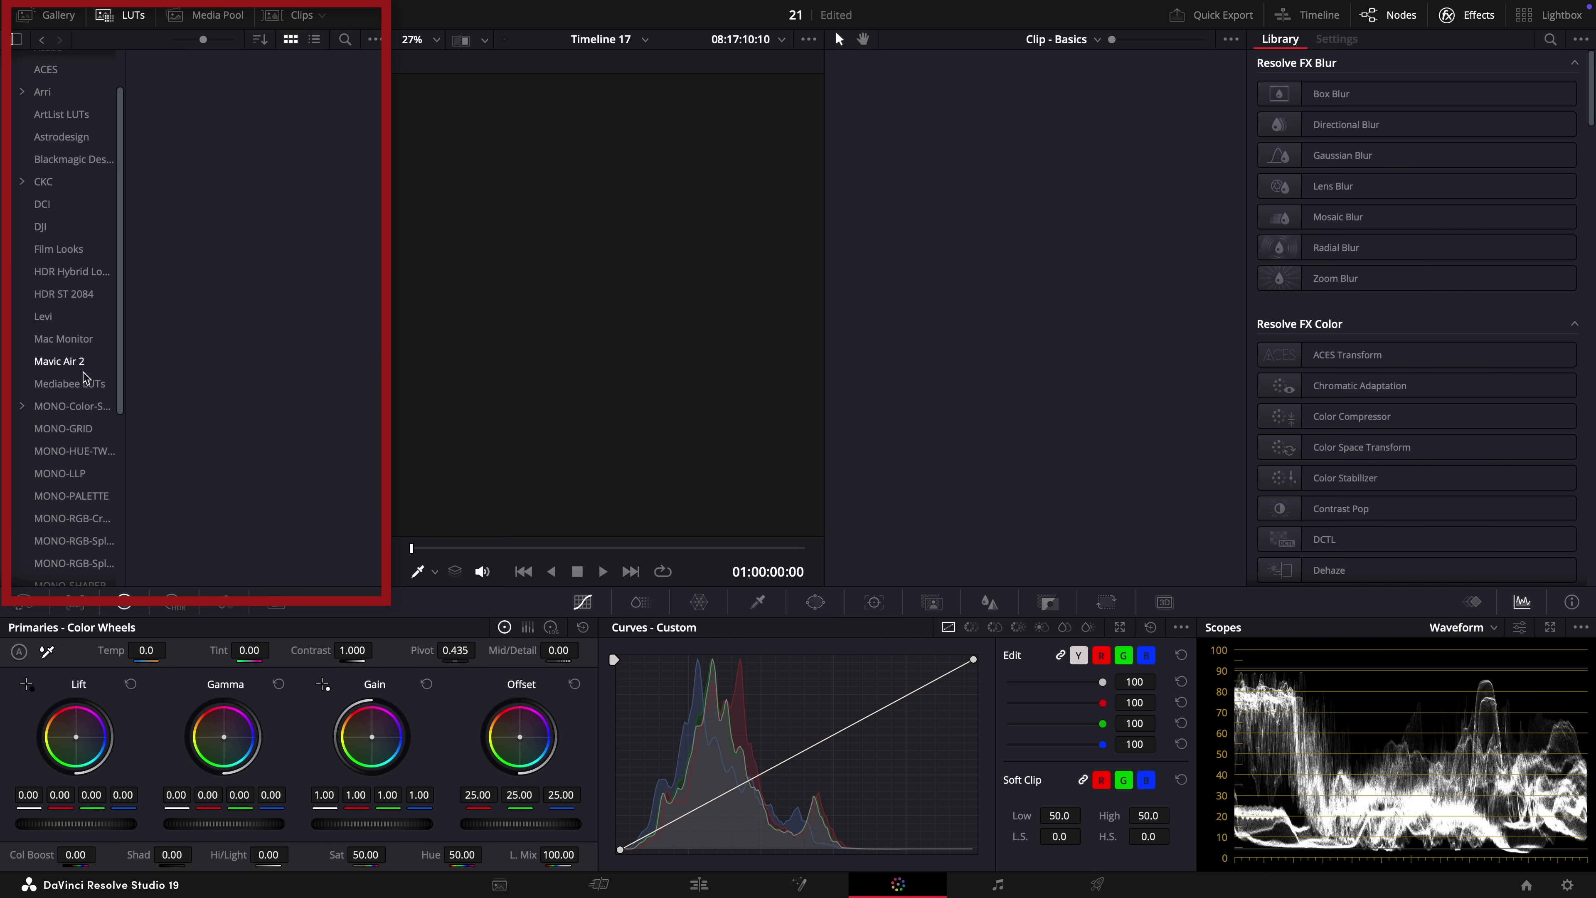
pyautogui.click(66, 385)
pyautogui.scroll(-1, 256, 398)
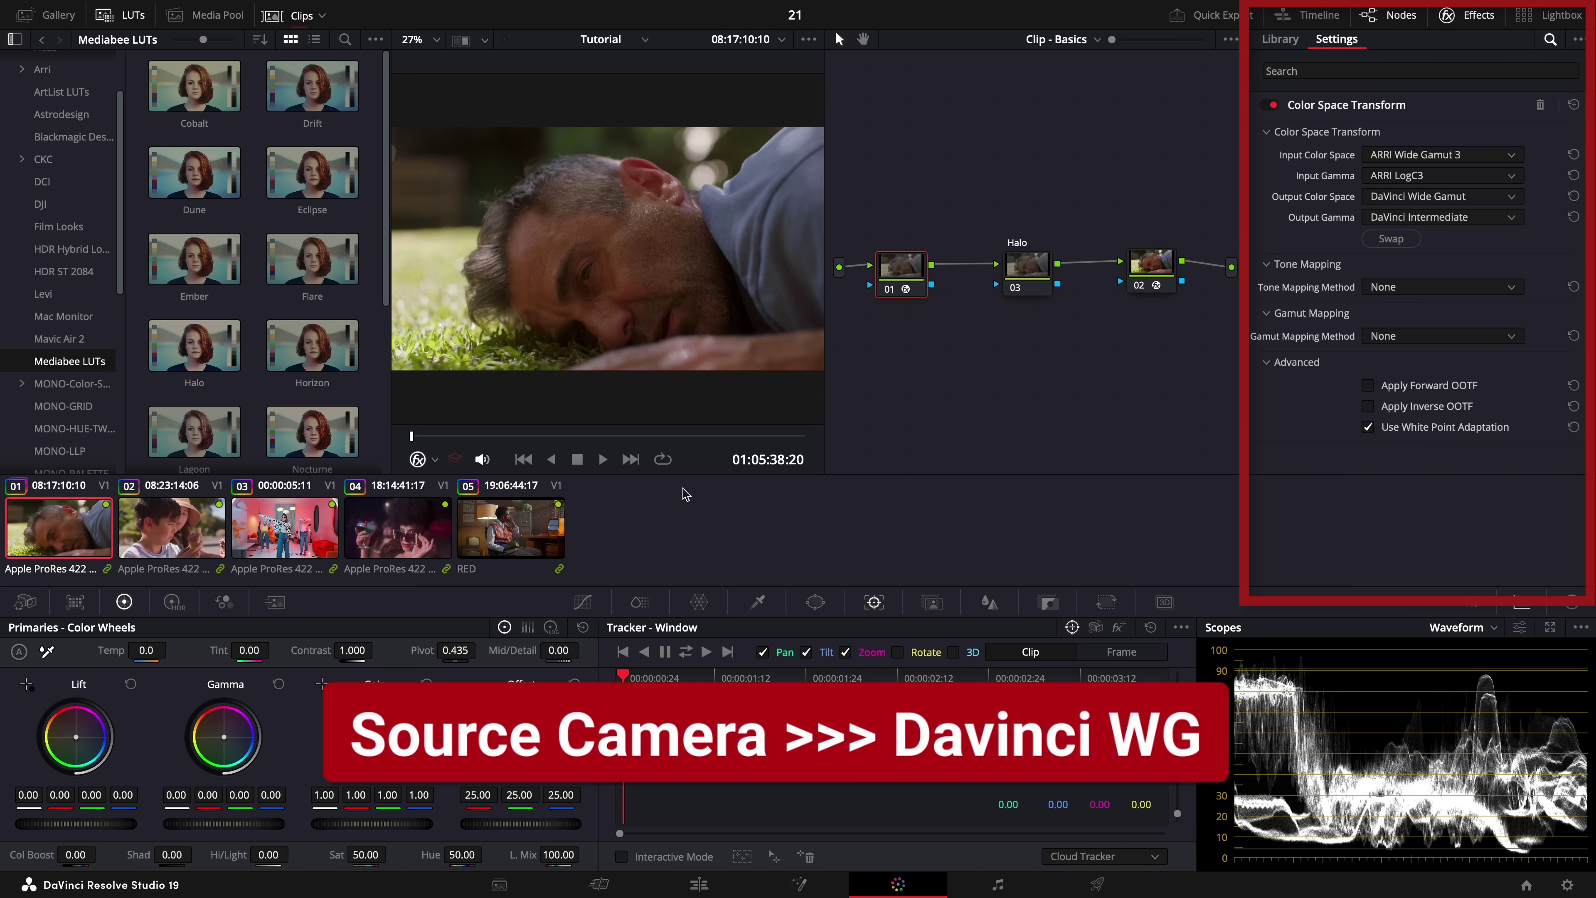
# Compare the input Color Space Transform settings of the timeline clips, from clip 02 through clip 05 and back to clip 01.
pyautogui.click(223, 548)
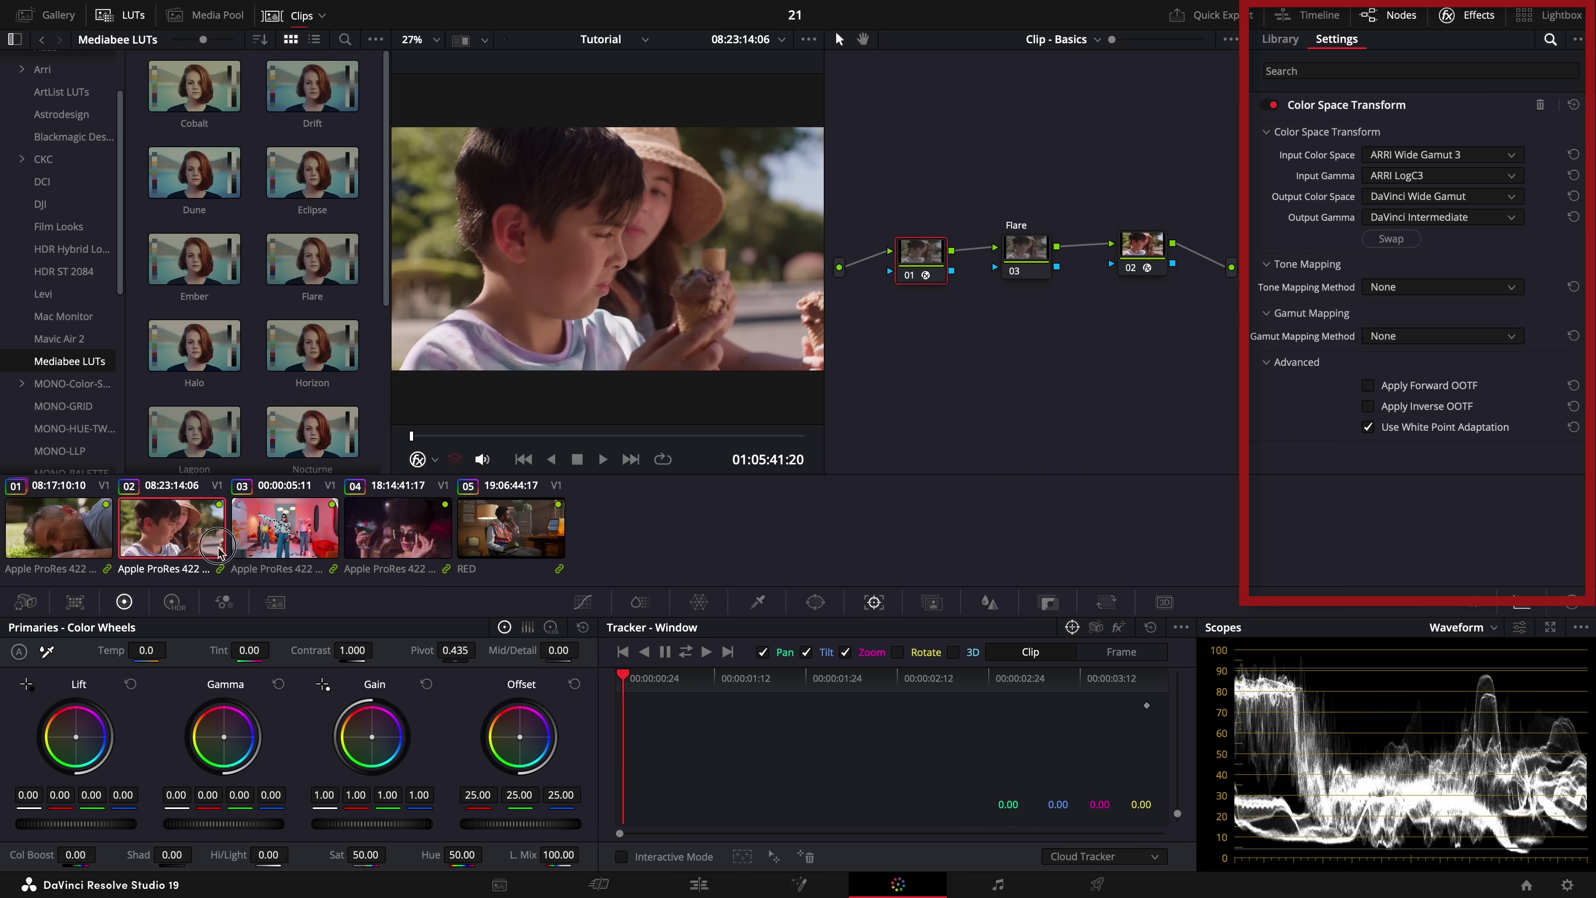
pyautogui.click(290, 545)
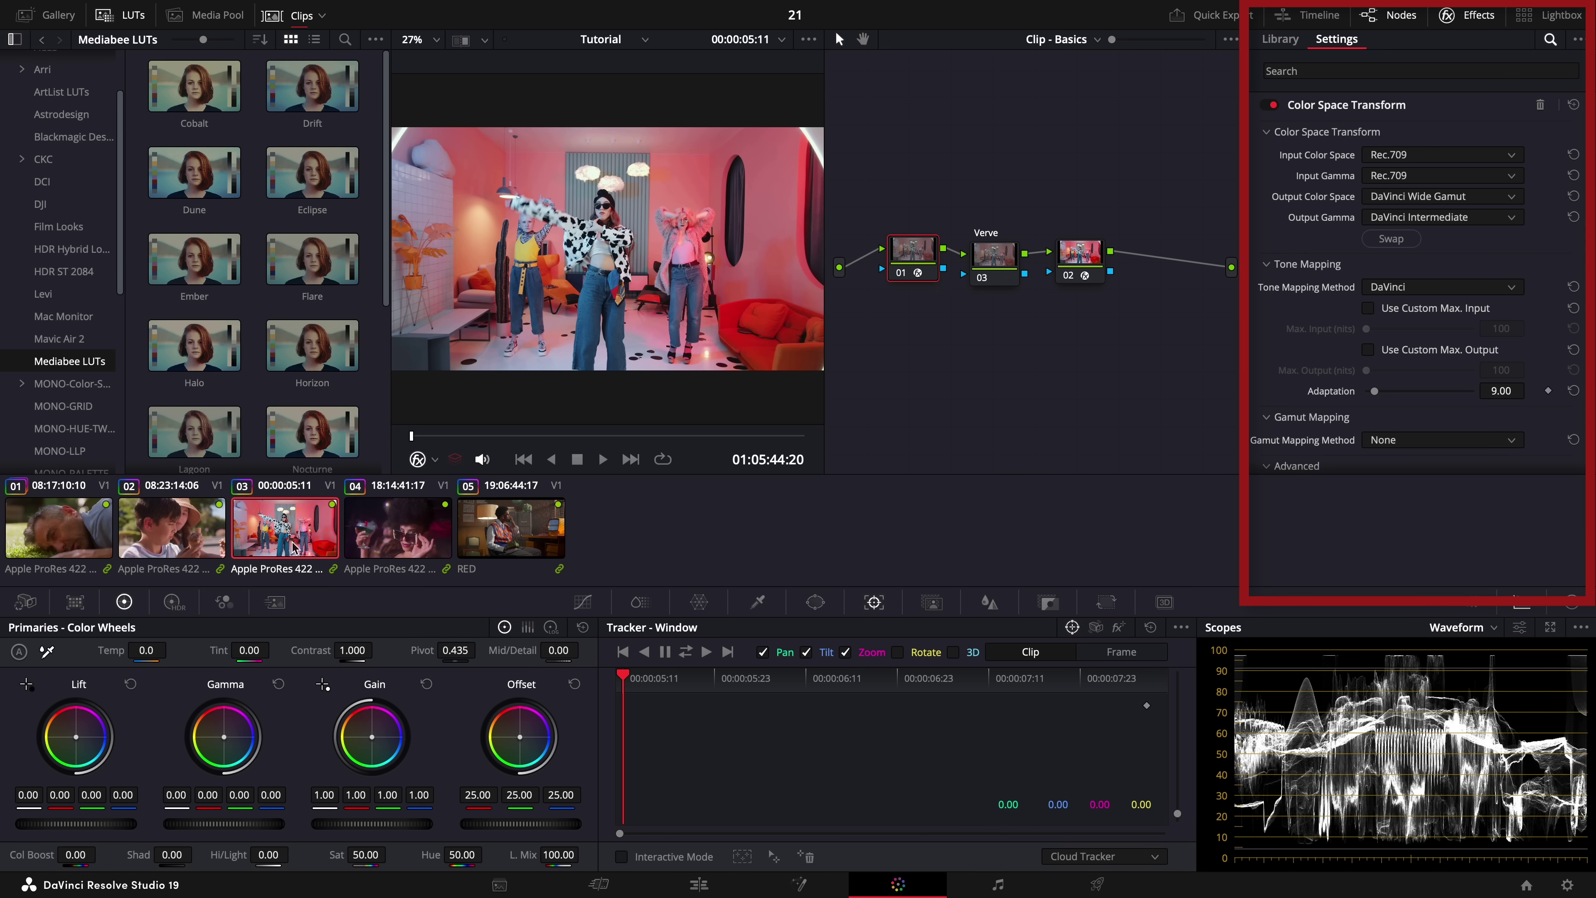
pyautogui.click(394, 541)
pyautogui.click(491, 538)
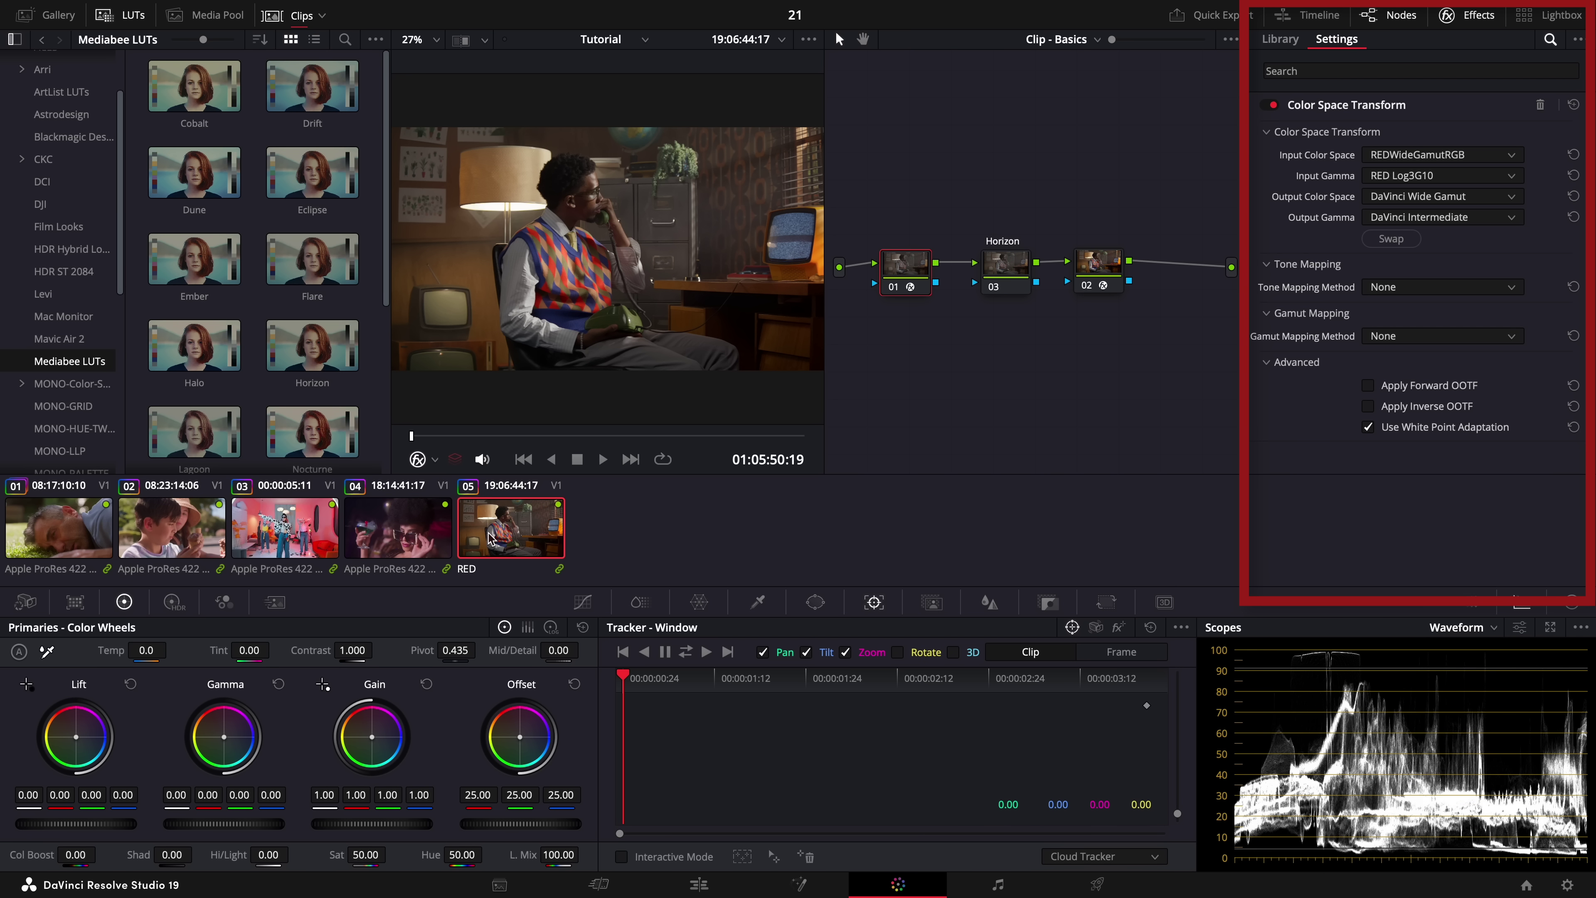
pyautogui.click(93, 545)
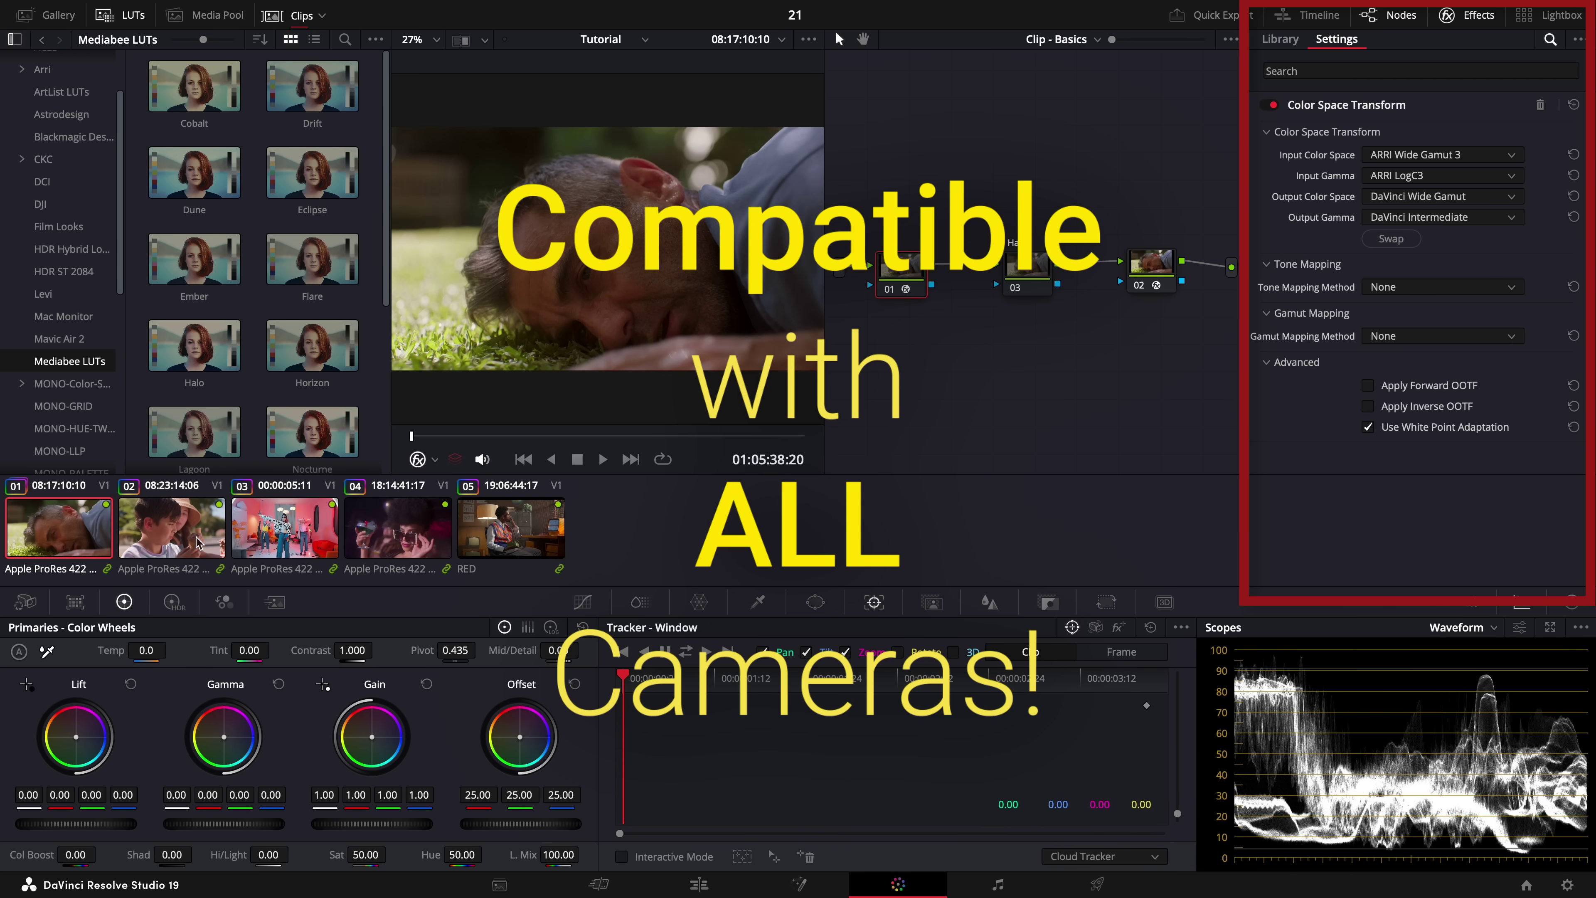
# On clip 03, examine the output Color Space Transform on node 02 and select the Verve LUT node.
pyautogui.click(250, 542)
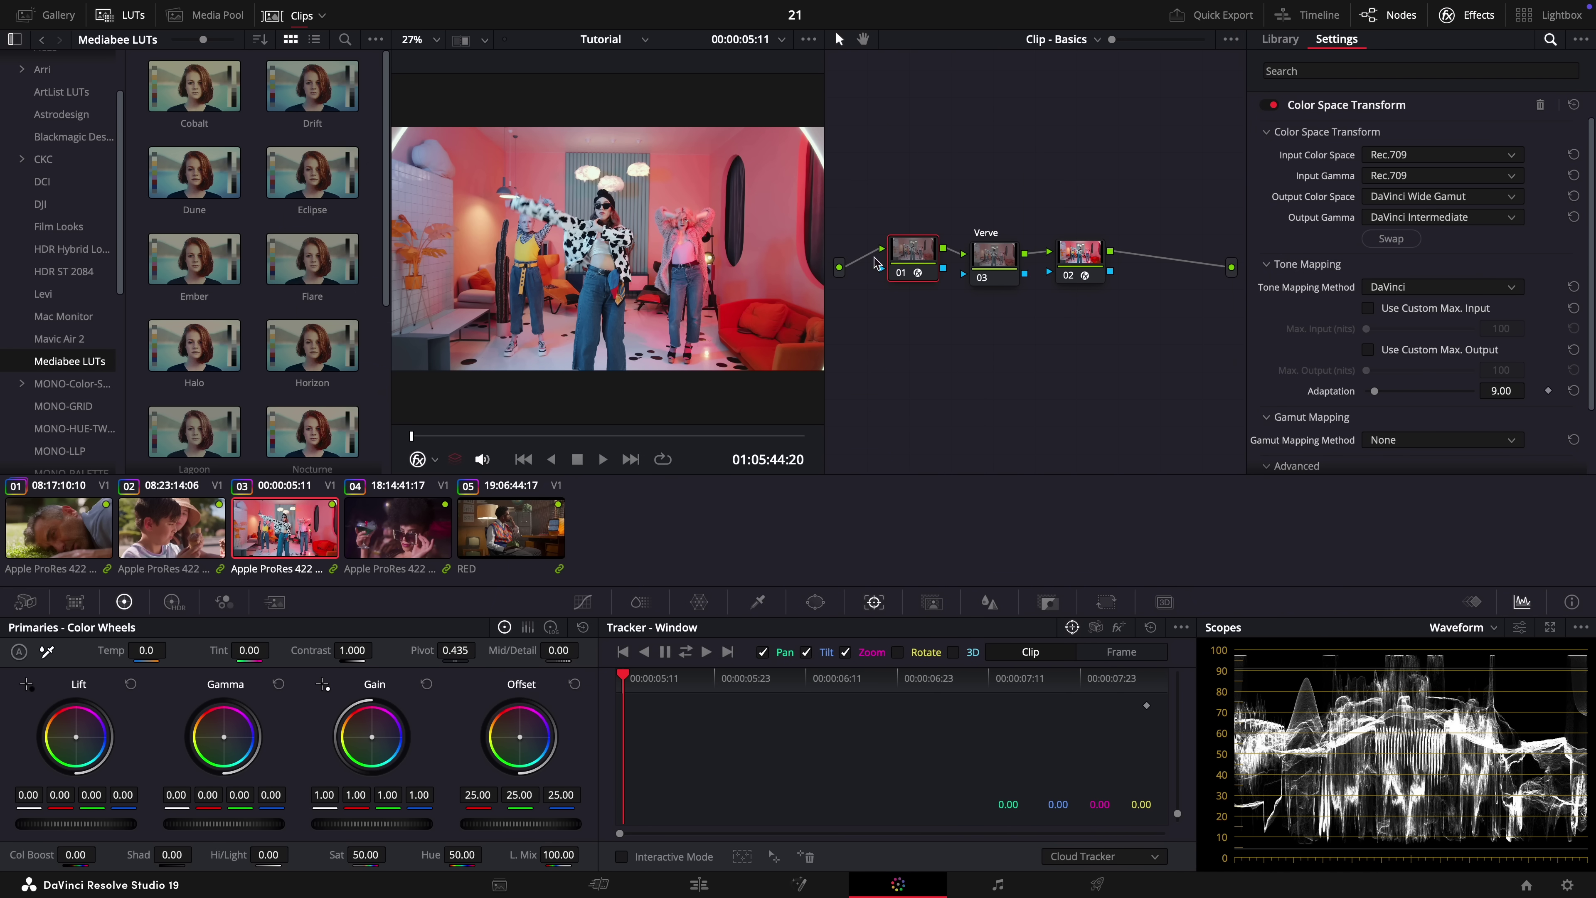
pyautogui.click(1077, 254)
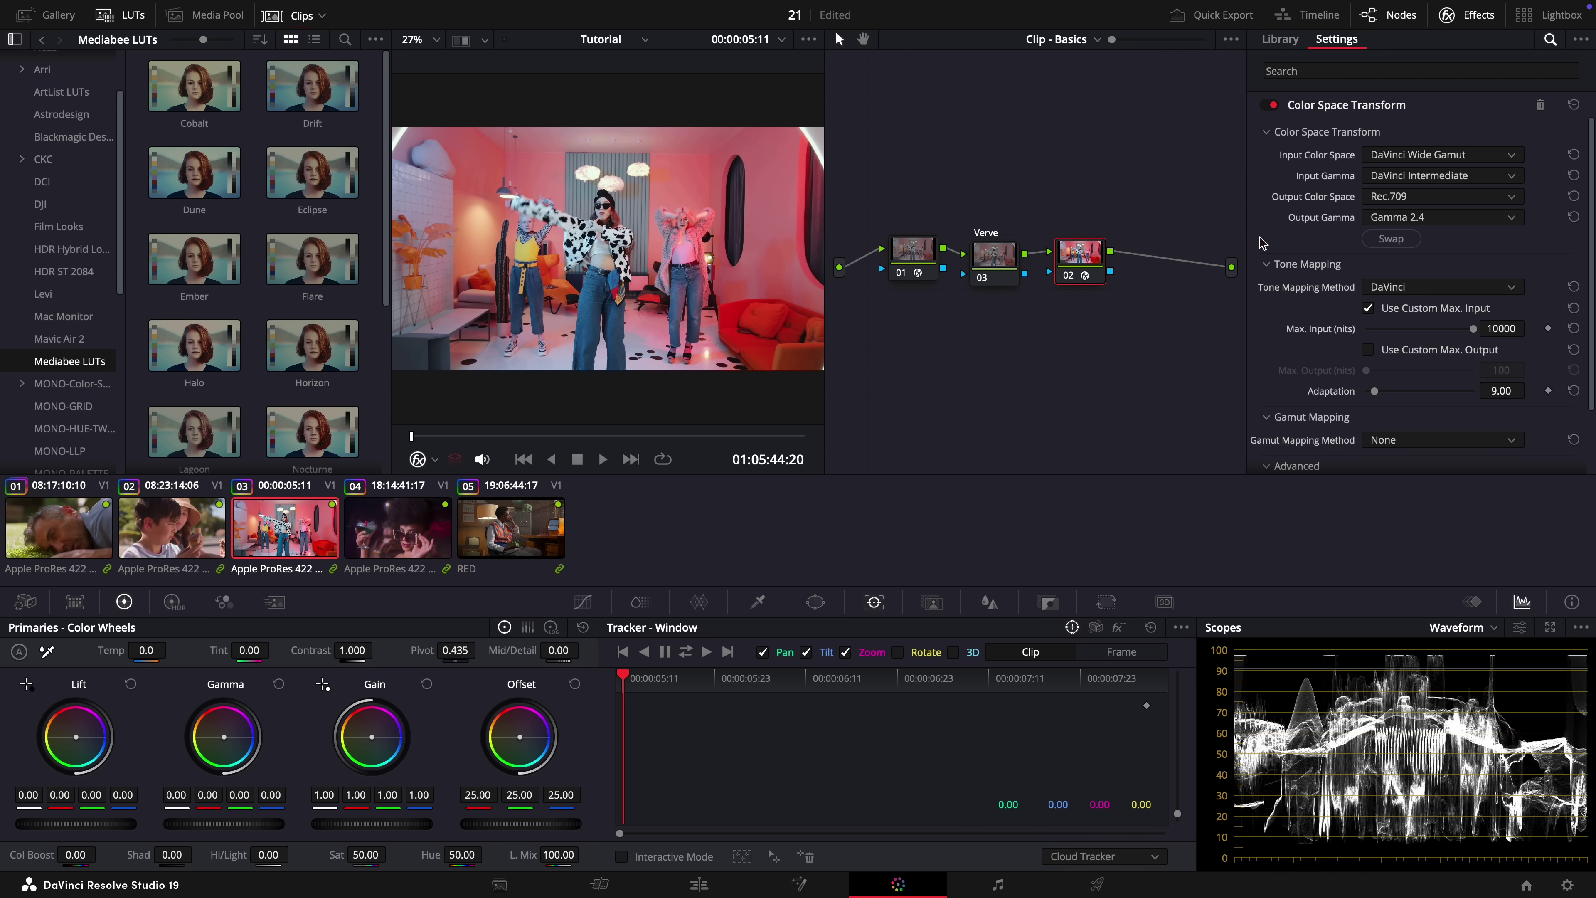
pyautogui.click(1000, 268)
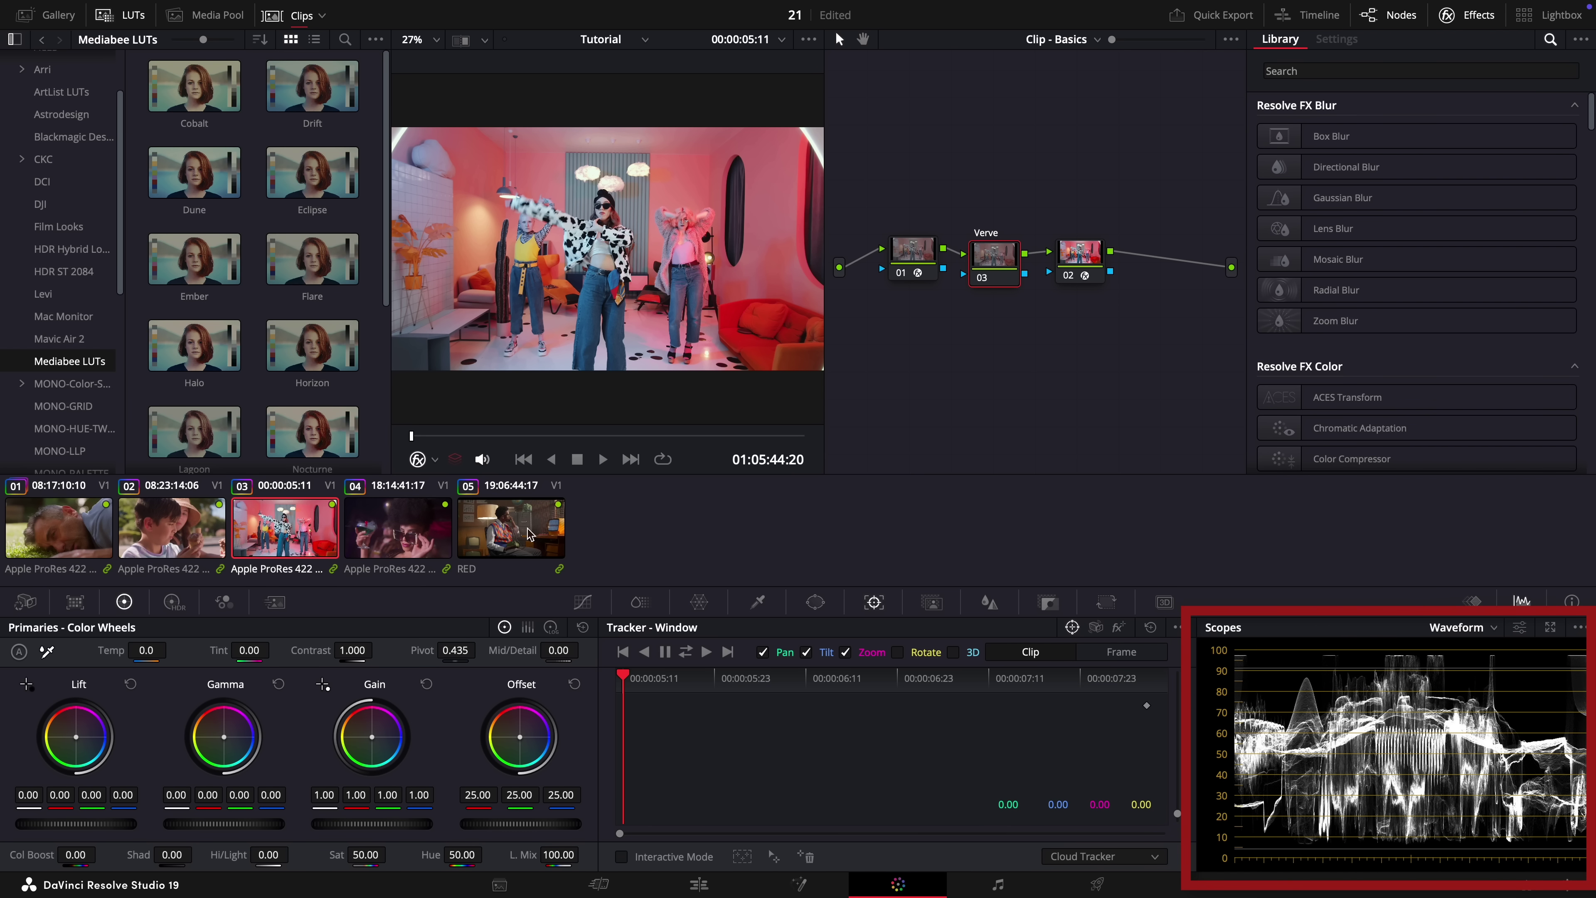
# Examine the waveform scope of clips 01 to 05 in turn to judge each one's exposure and contrast.
pyautogui.click(101, 539)
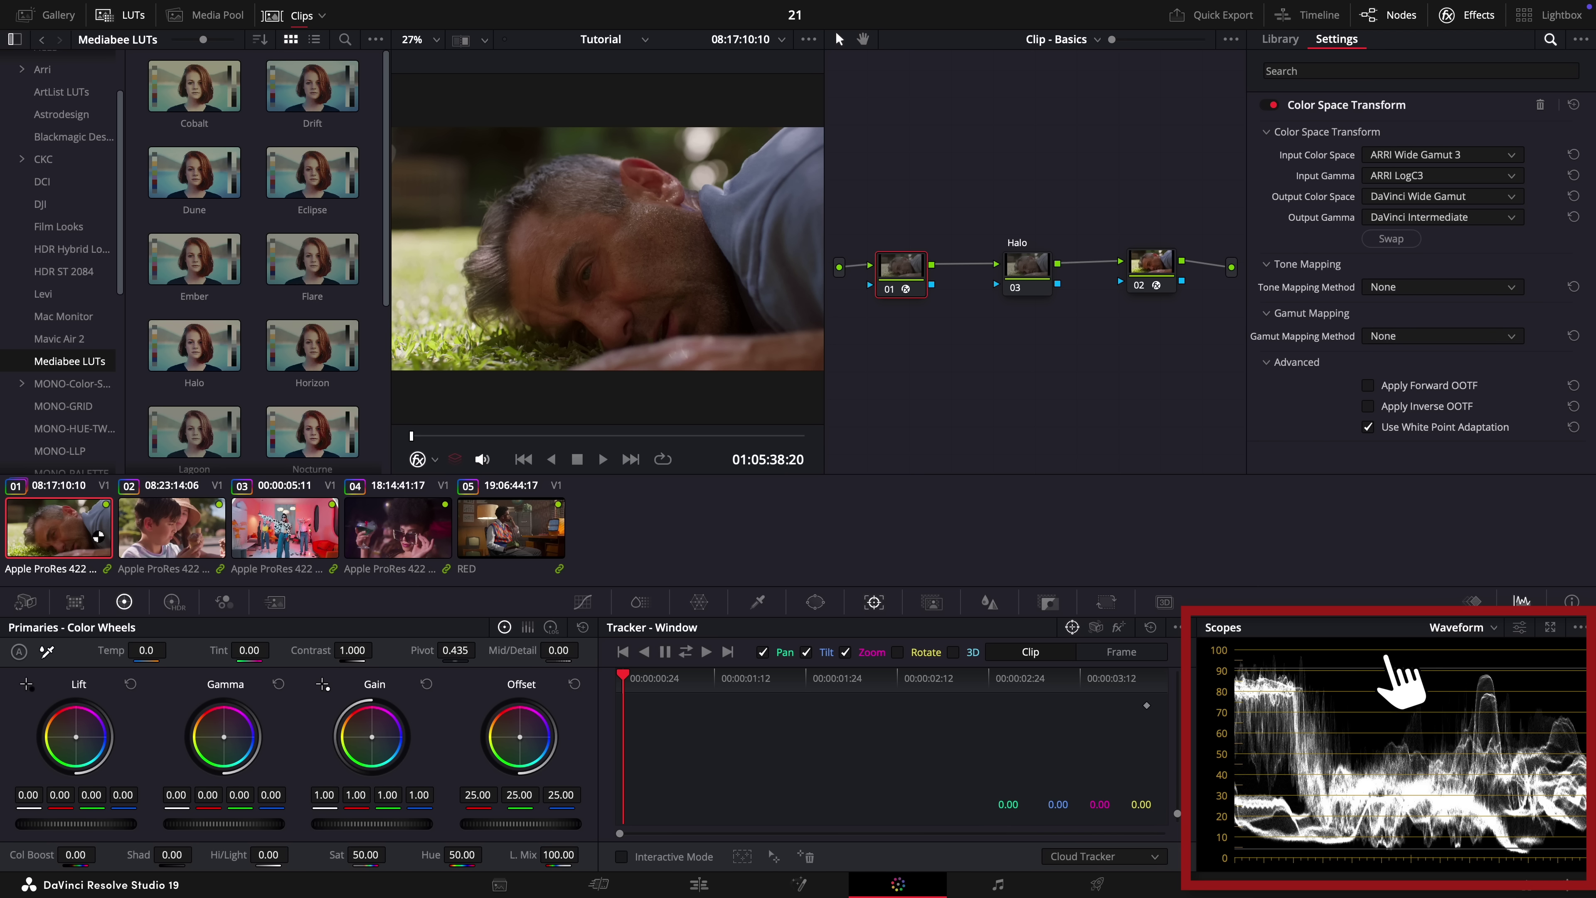
pyautogui.click(185, 528)
pyautogui.click(302, 532)
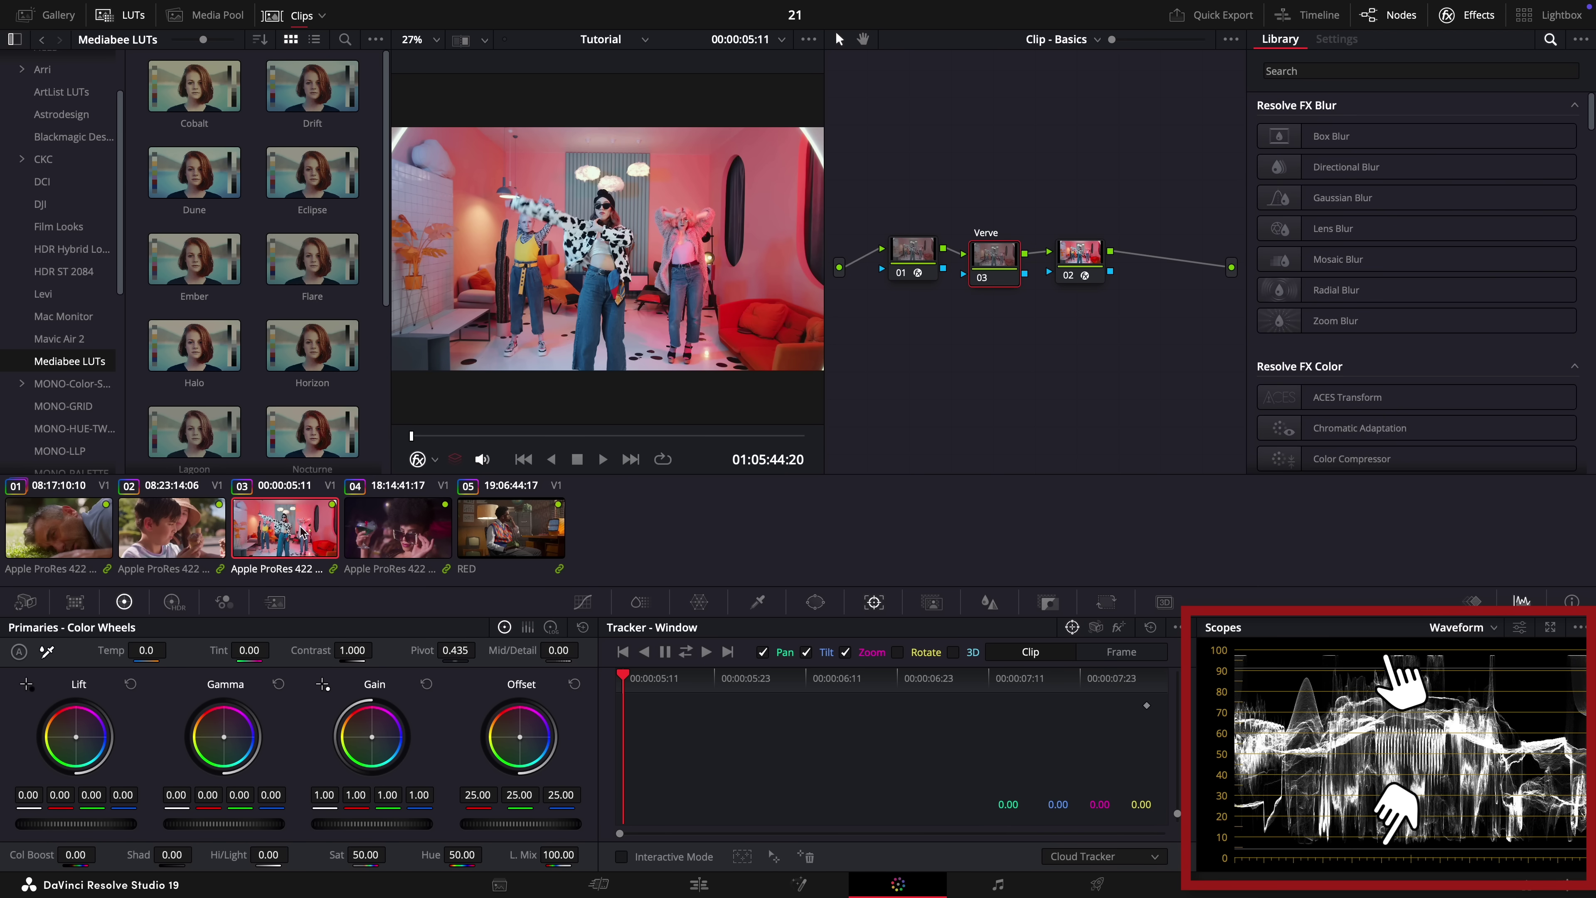
pyautogui.click(432, 535)
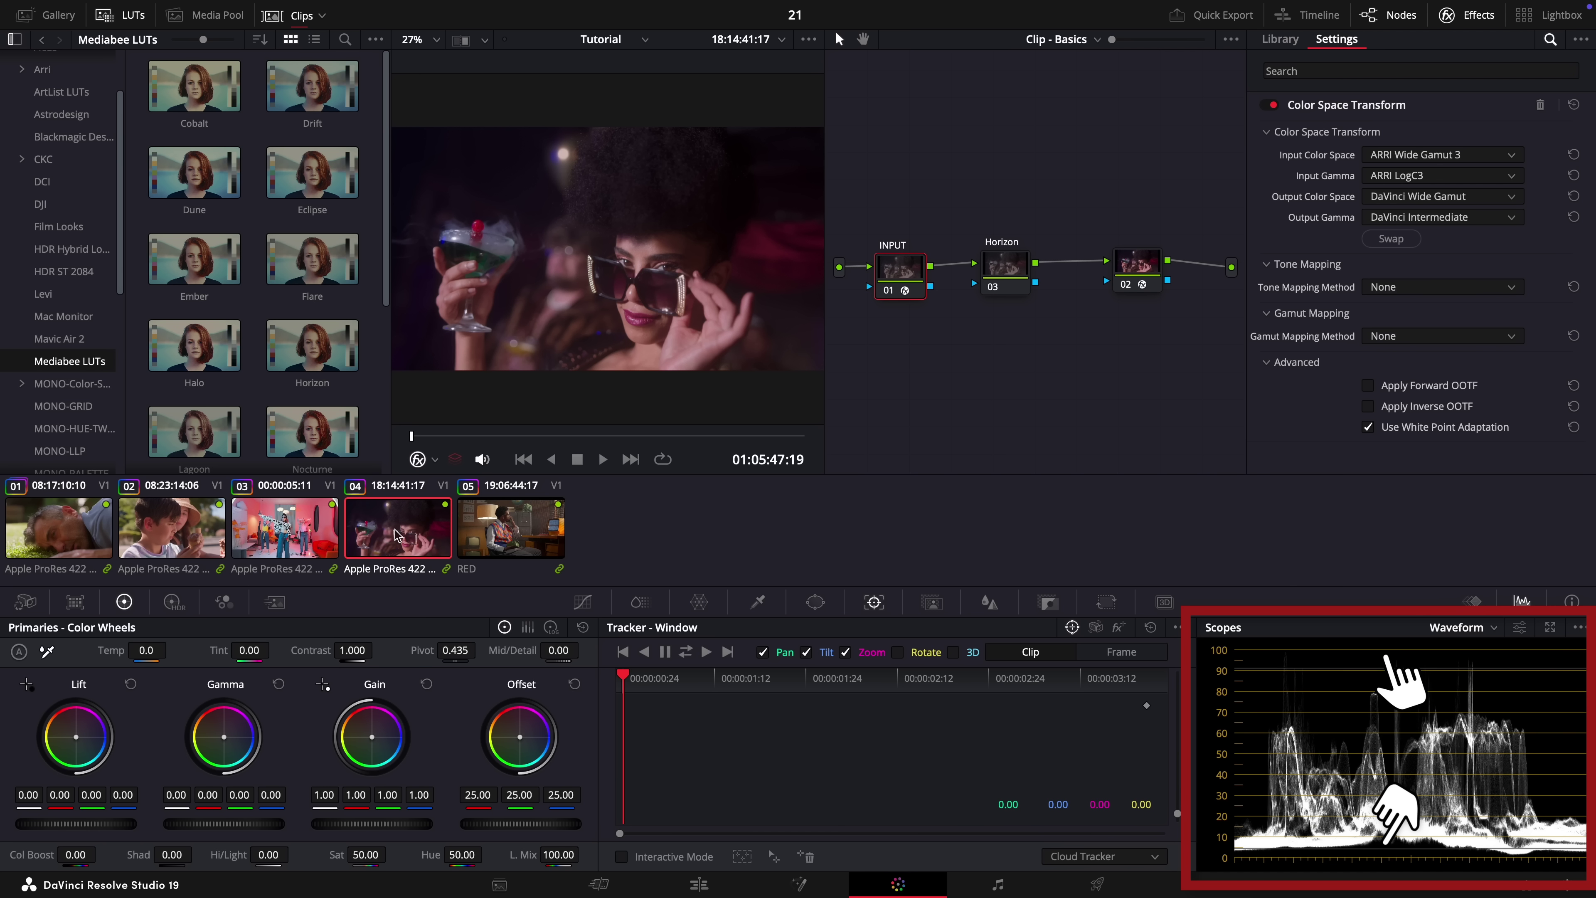
pyautogui.click(468, 542)
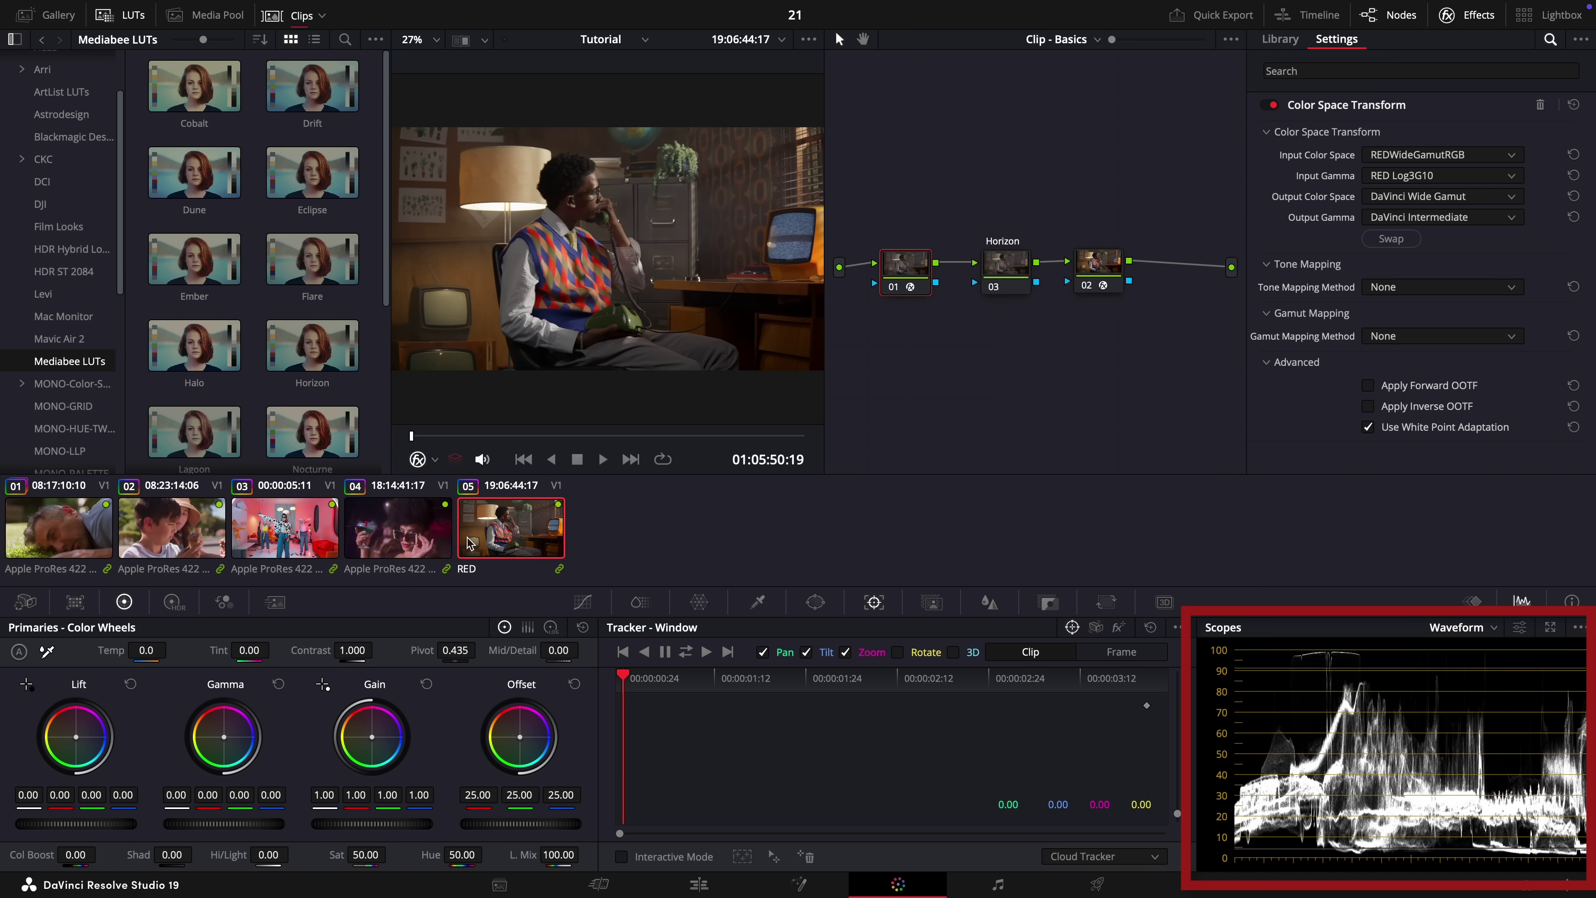
# Set the viewer overlay to Qualifier on clip 01, and examine the waveform midtone range of clips 01, 02 and 04.
pyautogui.click(109, 536)
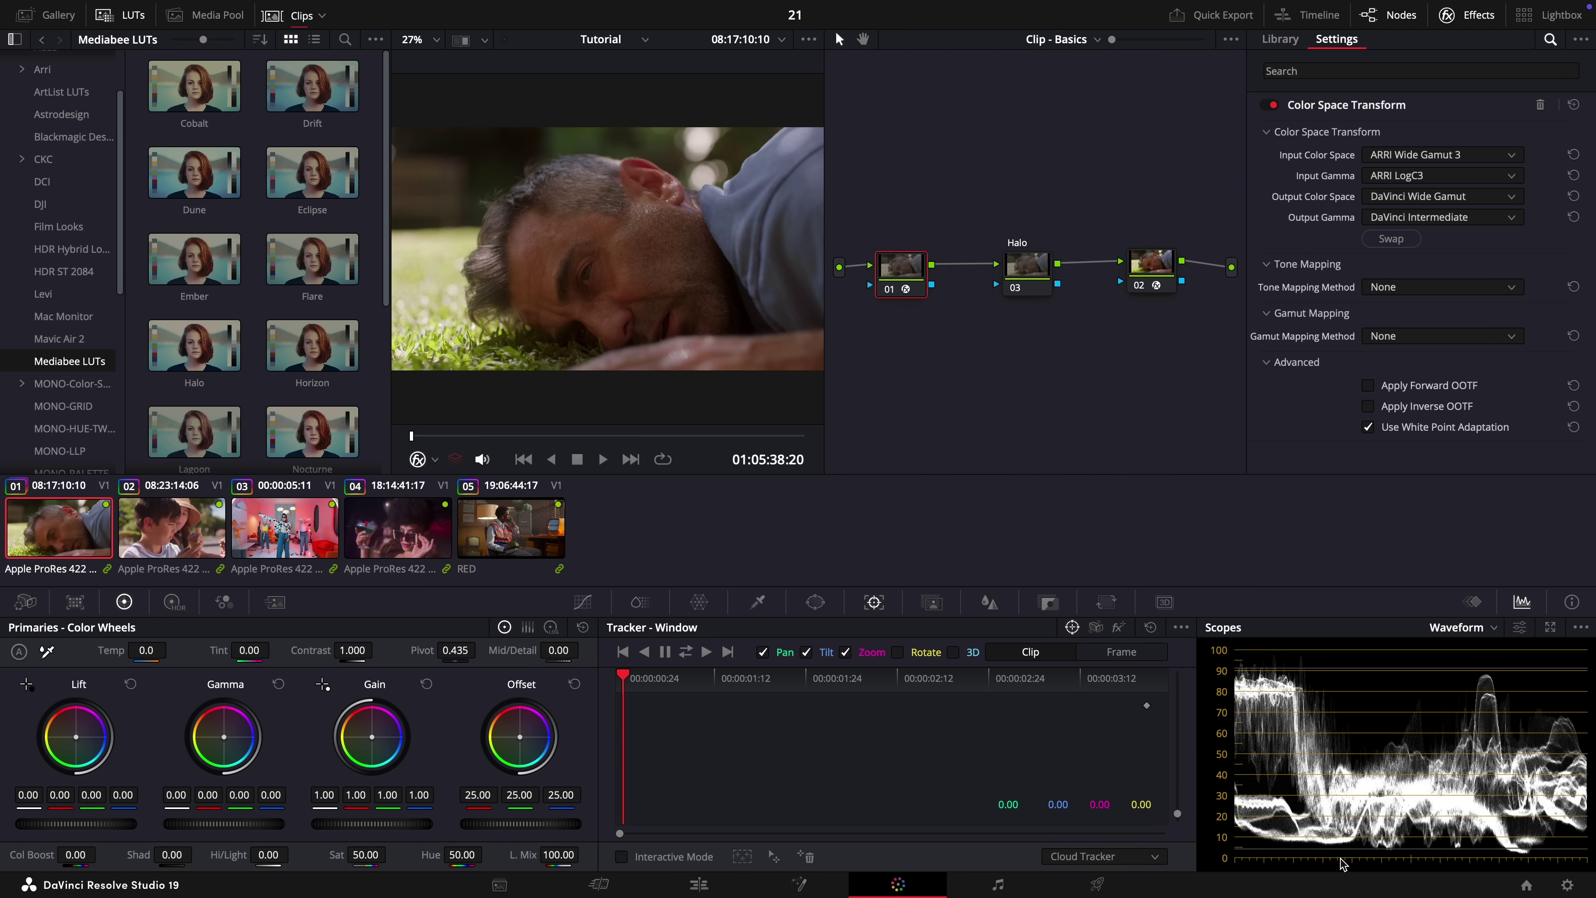
pyautogui.click(421, 459)
pyautogui.click(472, 502)
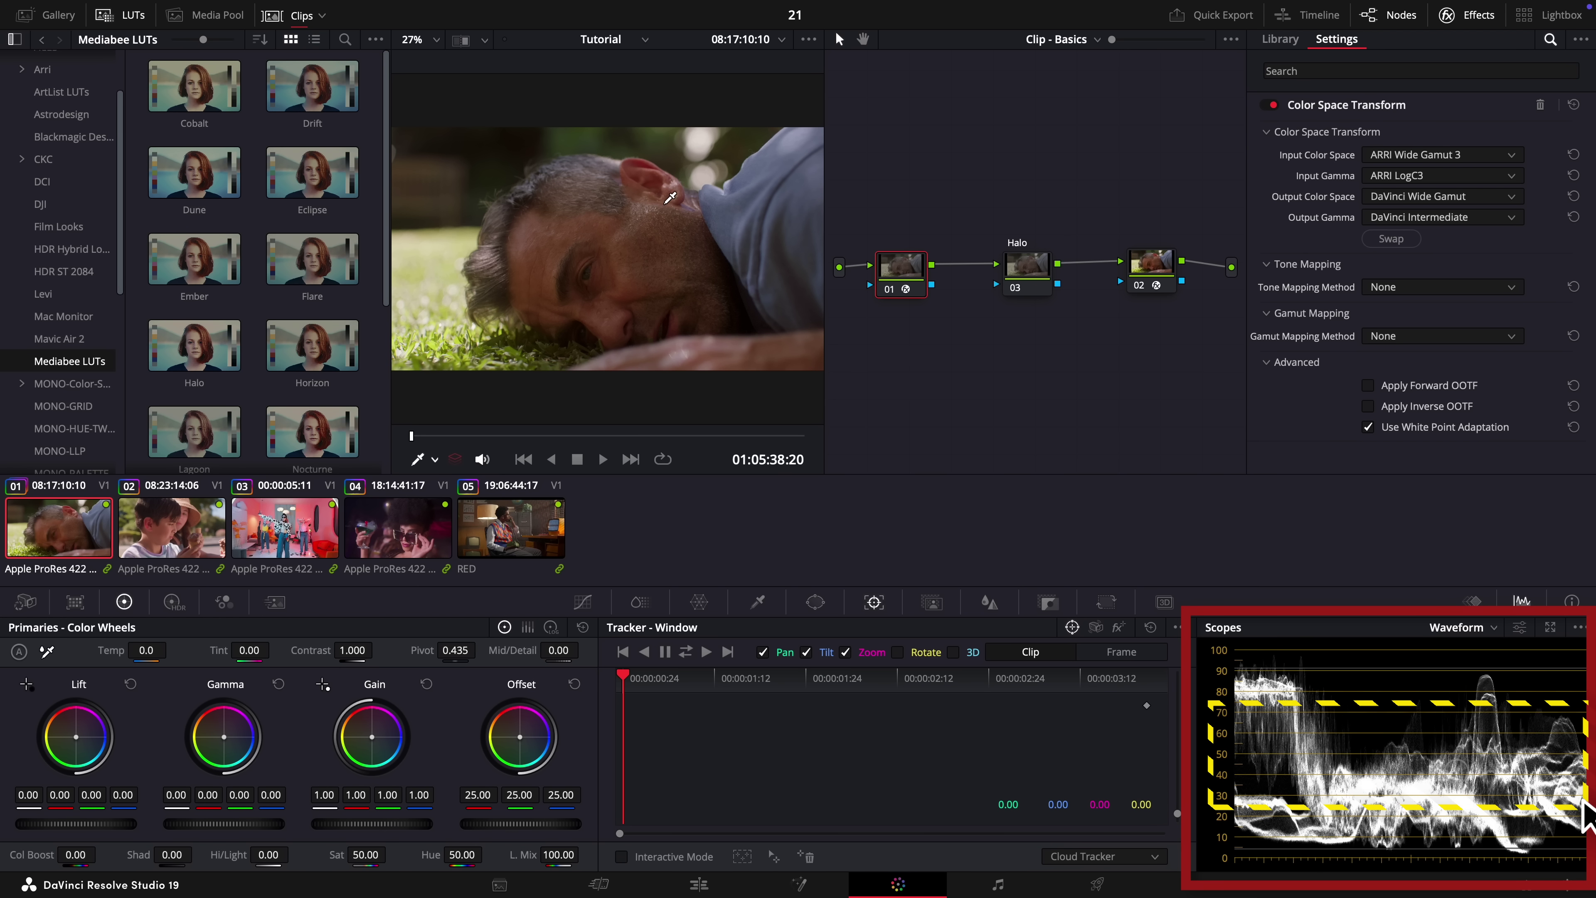
pyautogui.click(199, 536)
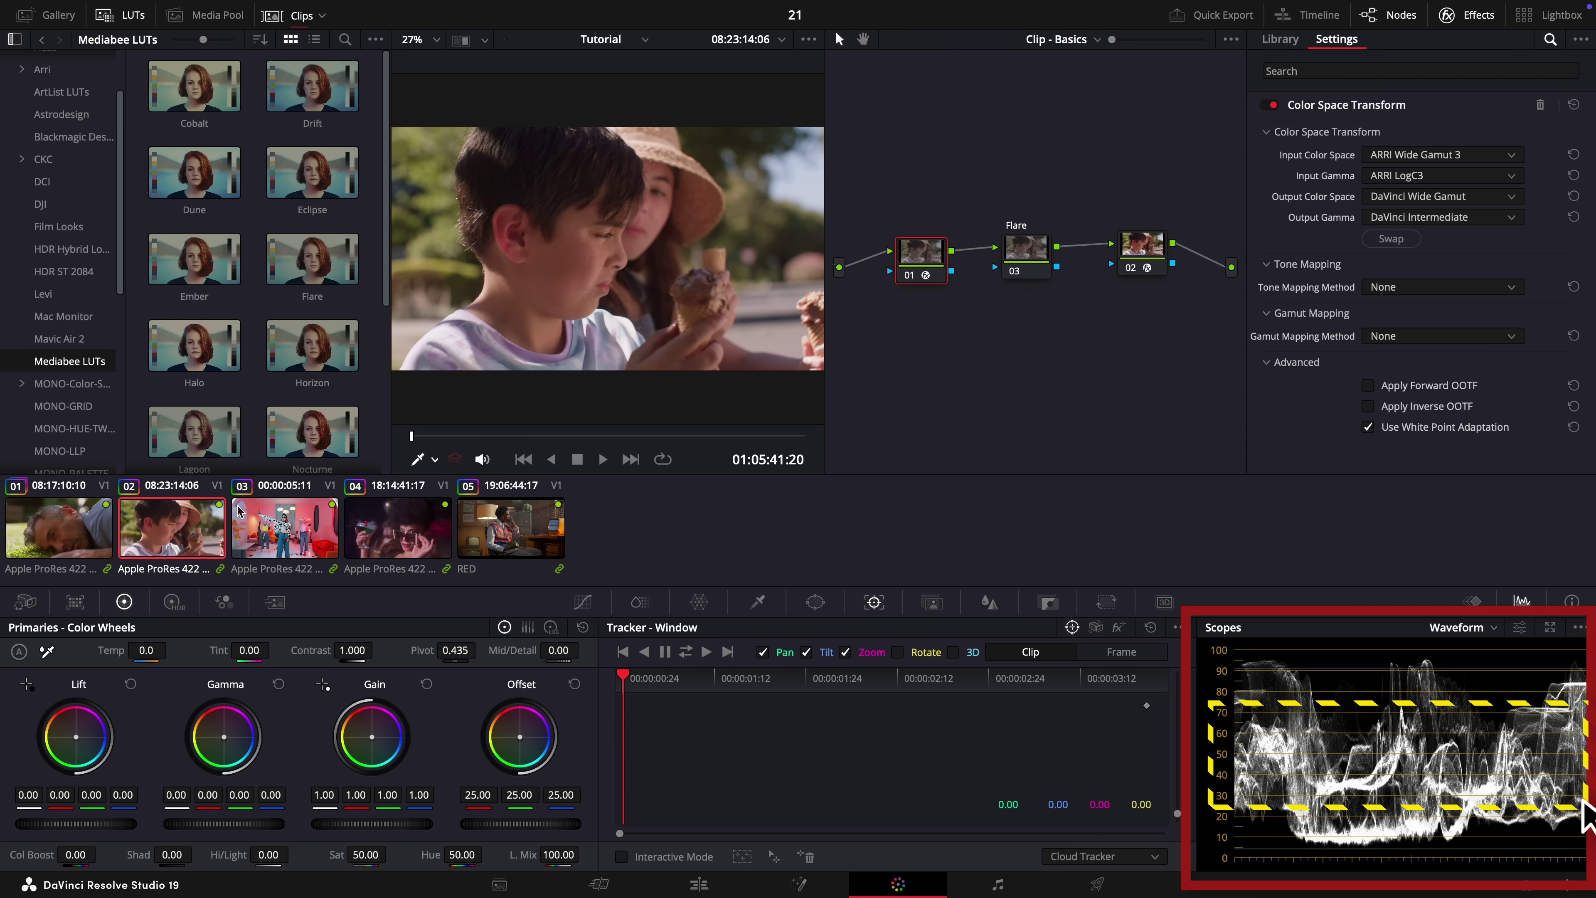
pyautogui.click(385, 545)
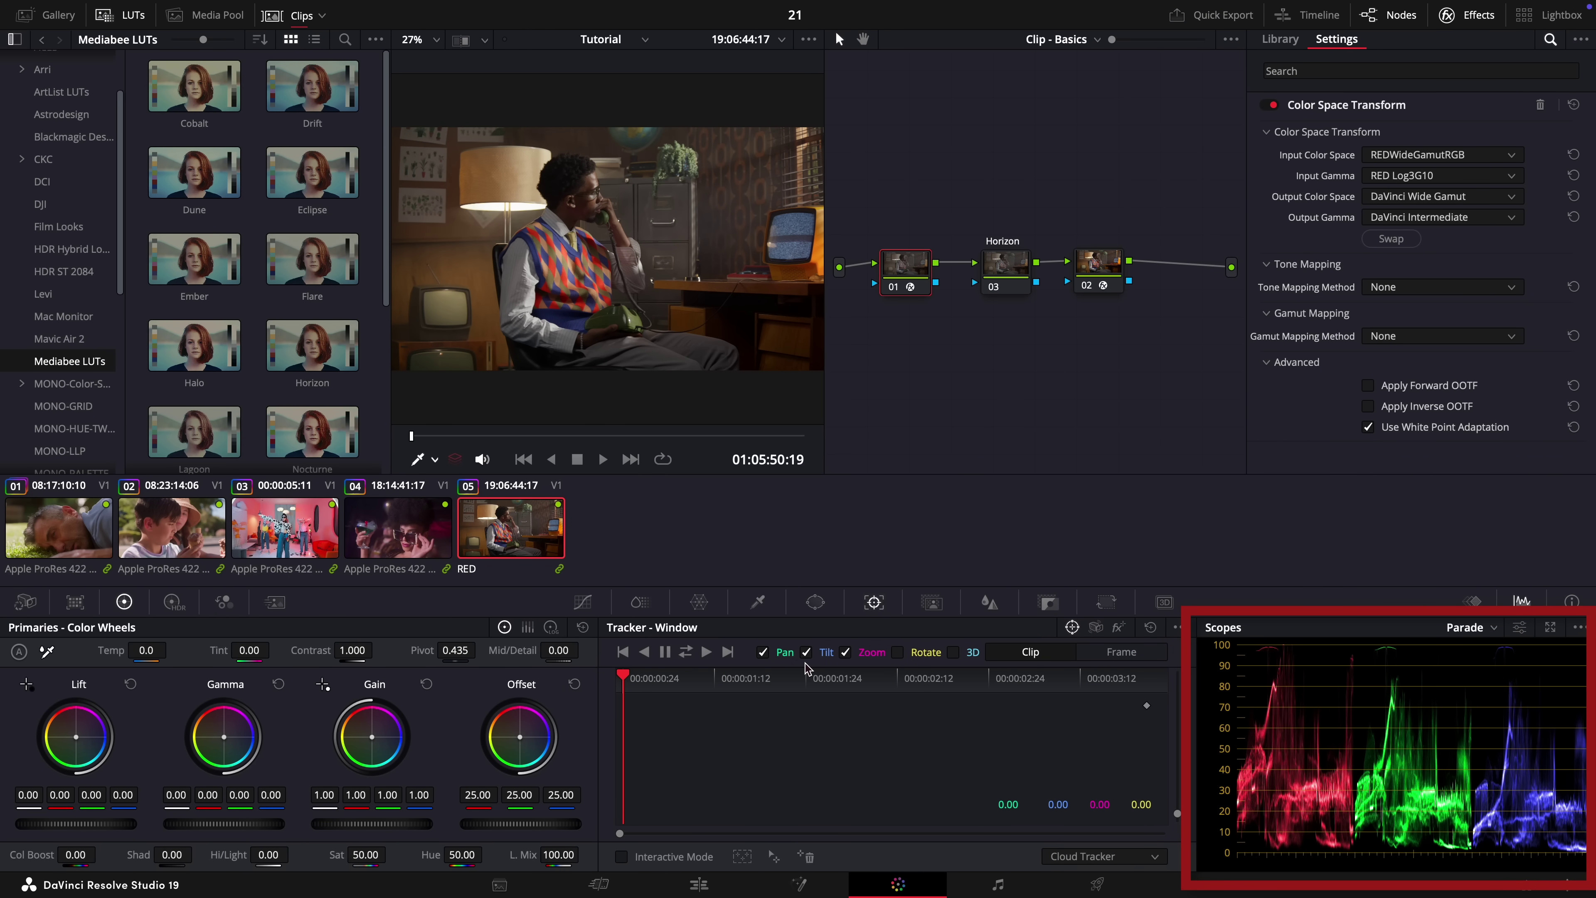
# Examine the Parade scope of clips 01 to 05 in turn to judge each one's colour balance.
pyautogui.click(94, 552)
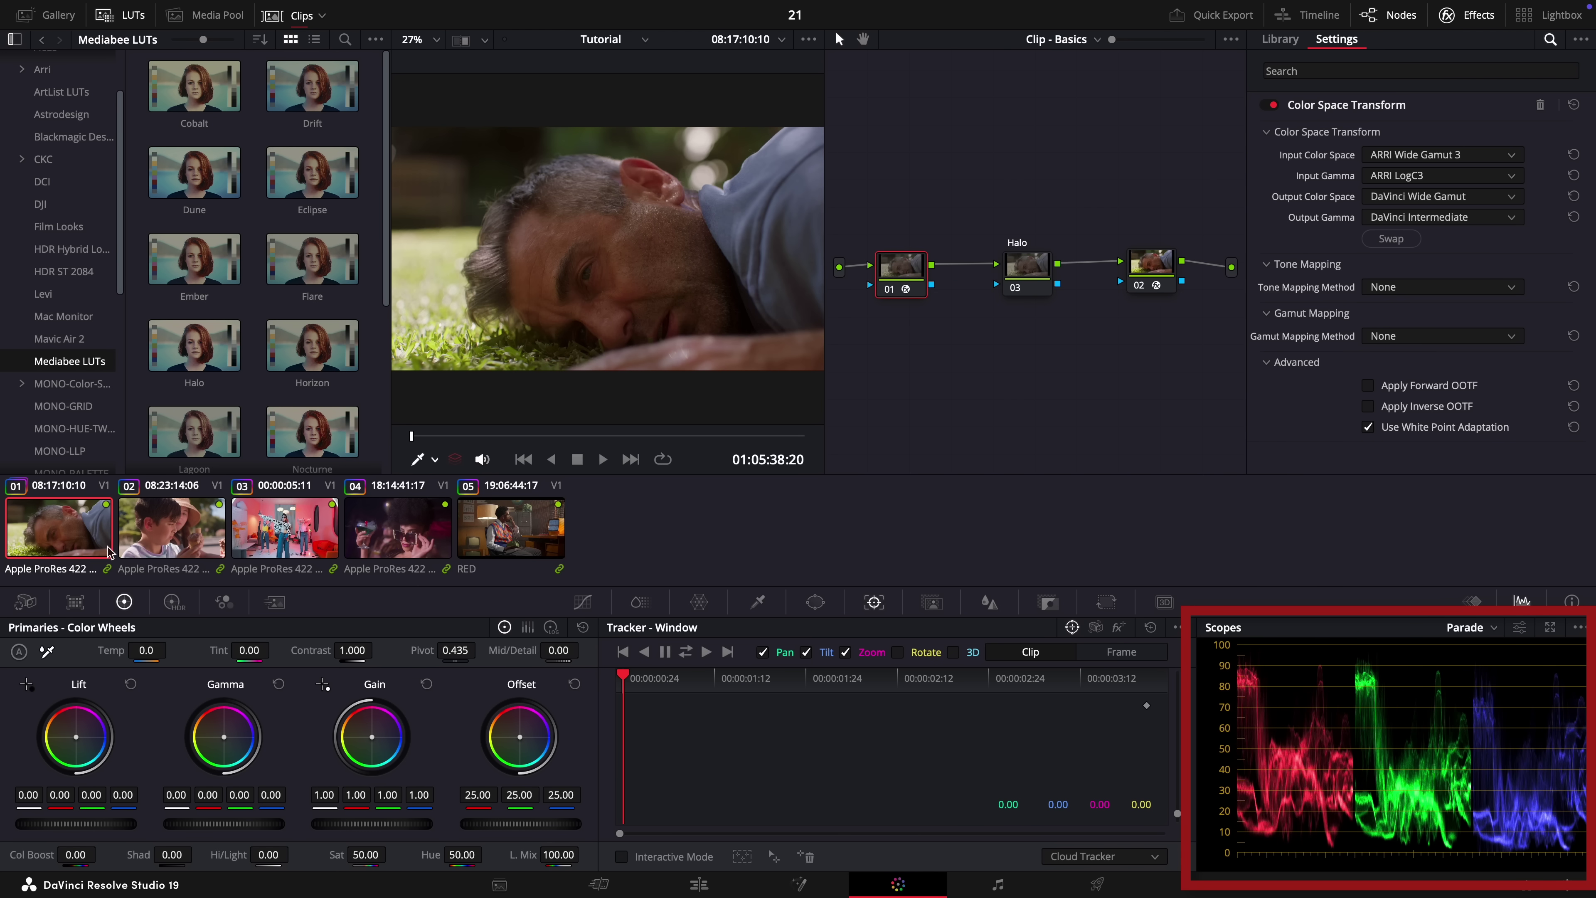
pyautogui.click(140, 557)
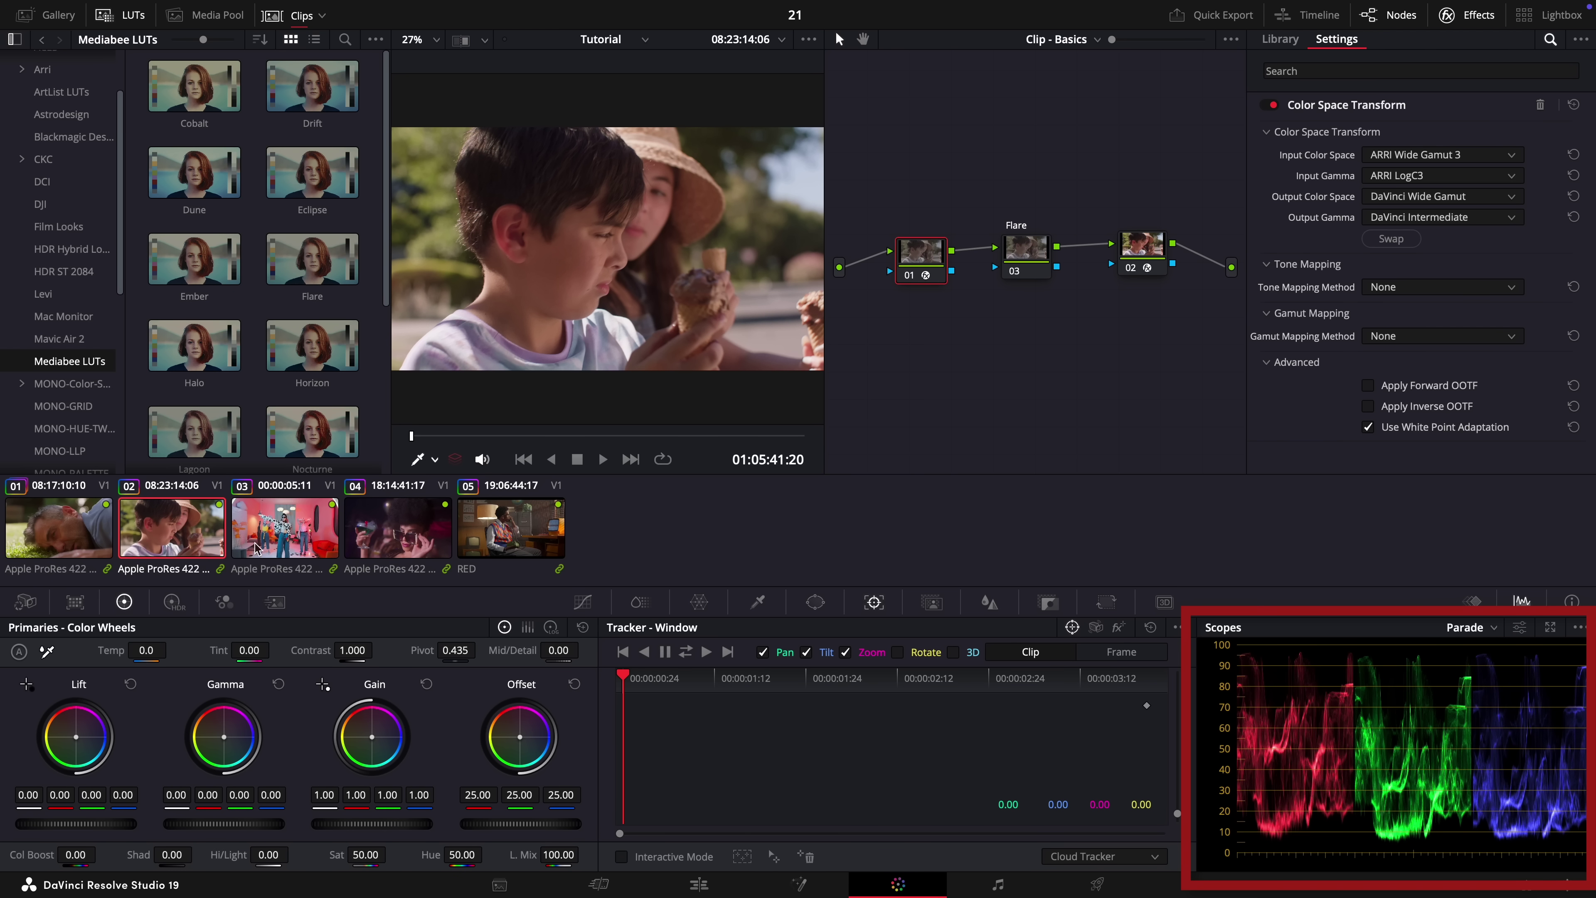
pyautogui.click(269, 547)
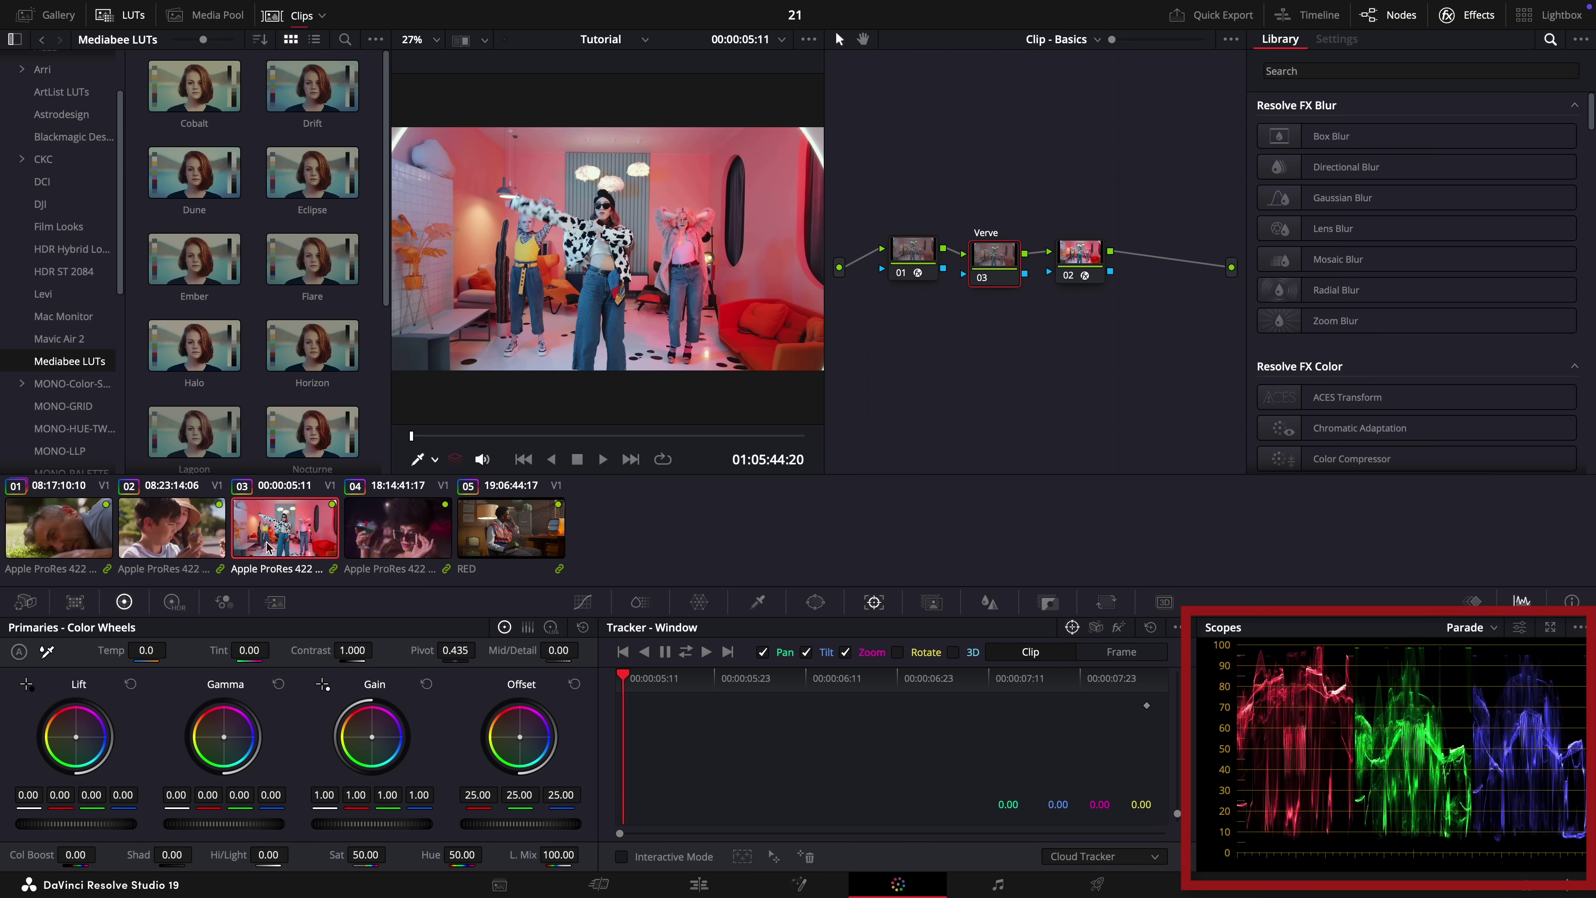
pyautogui.click(391, 544)
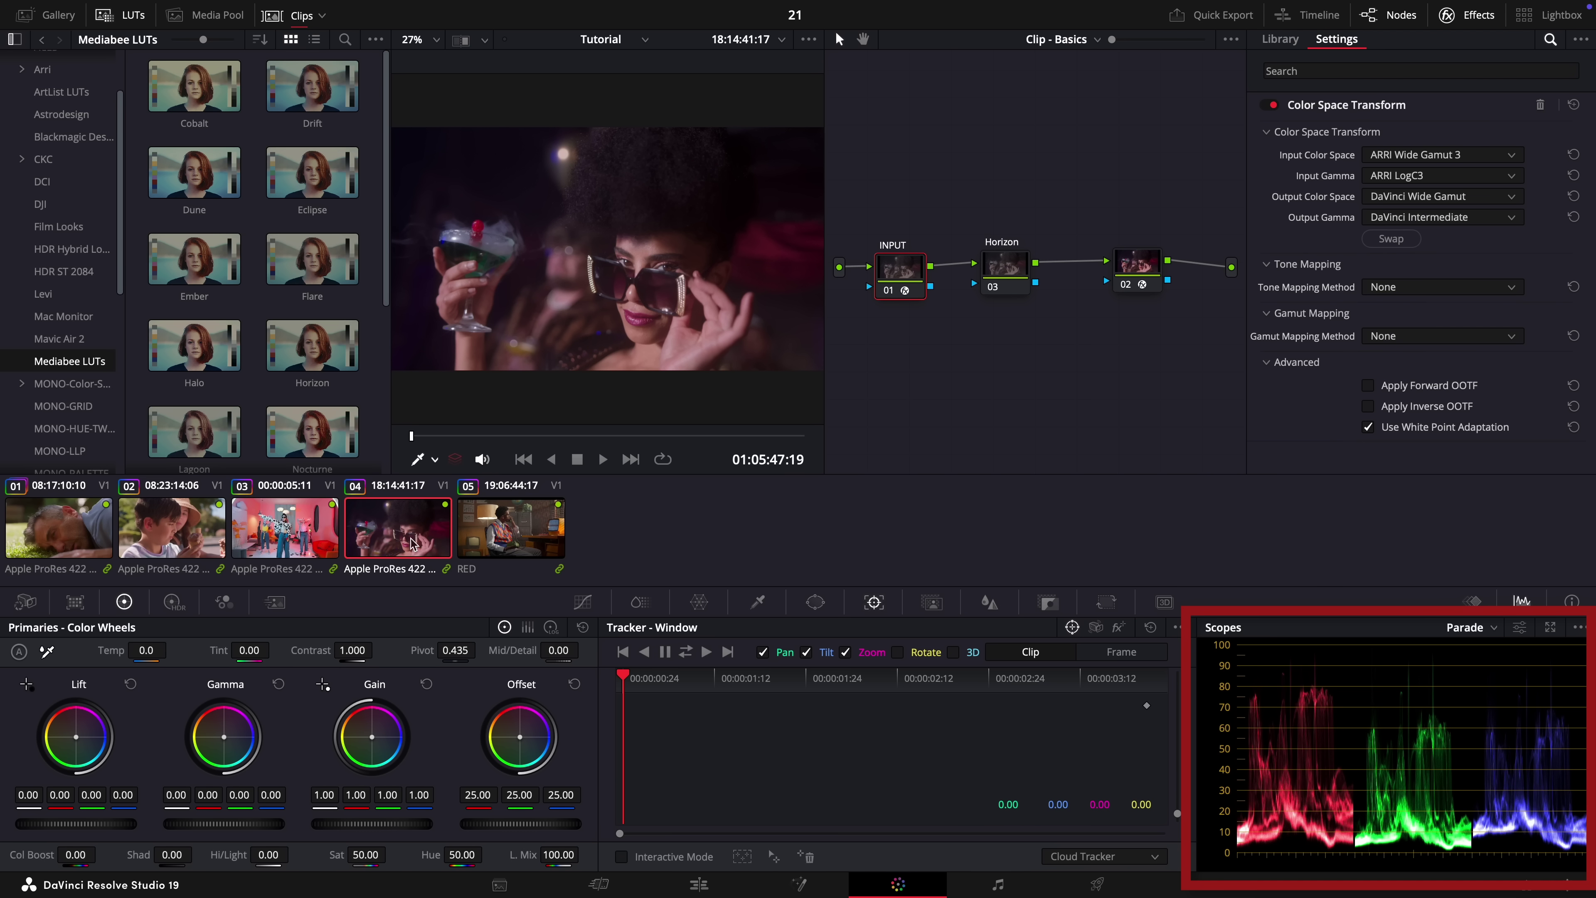
pyautogui.click(498, 548)
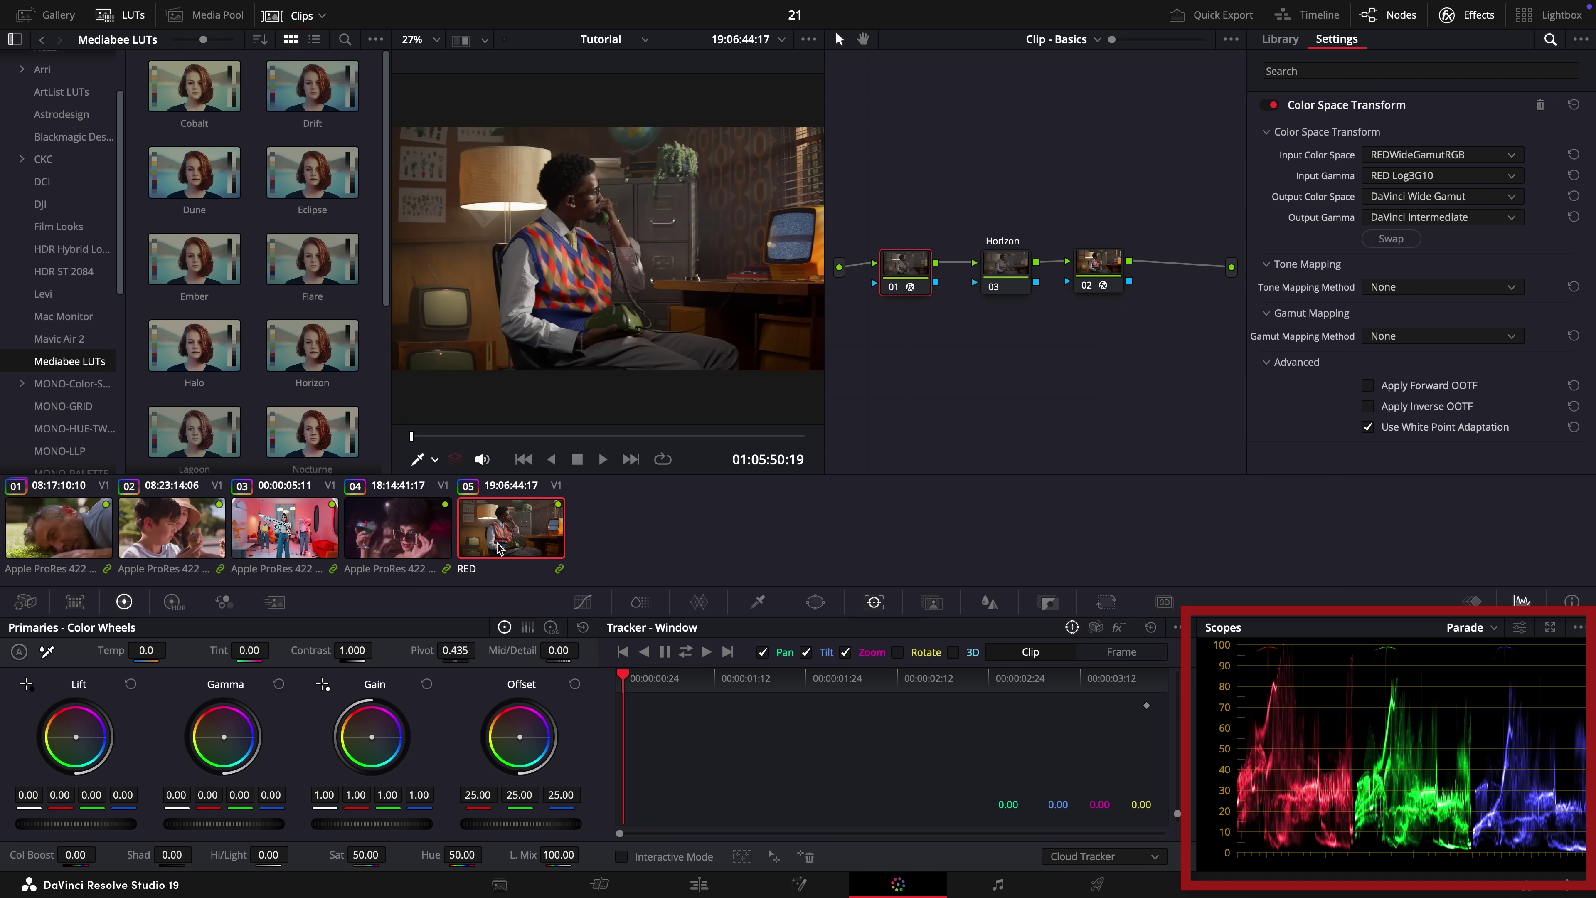
# Apply Mediabee LUTs to node 03 of the clips: Halo on clip 01, Flare on clip 02, and Horizon on clips 04 and 05.
pyautogui.click(77, 535)
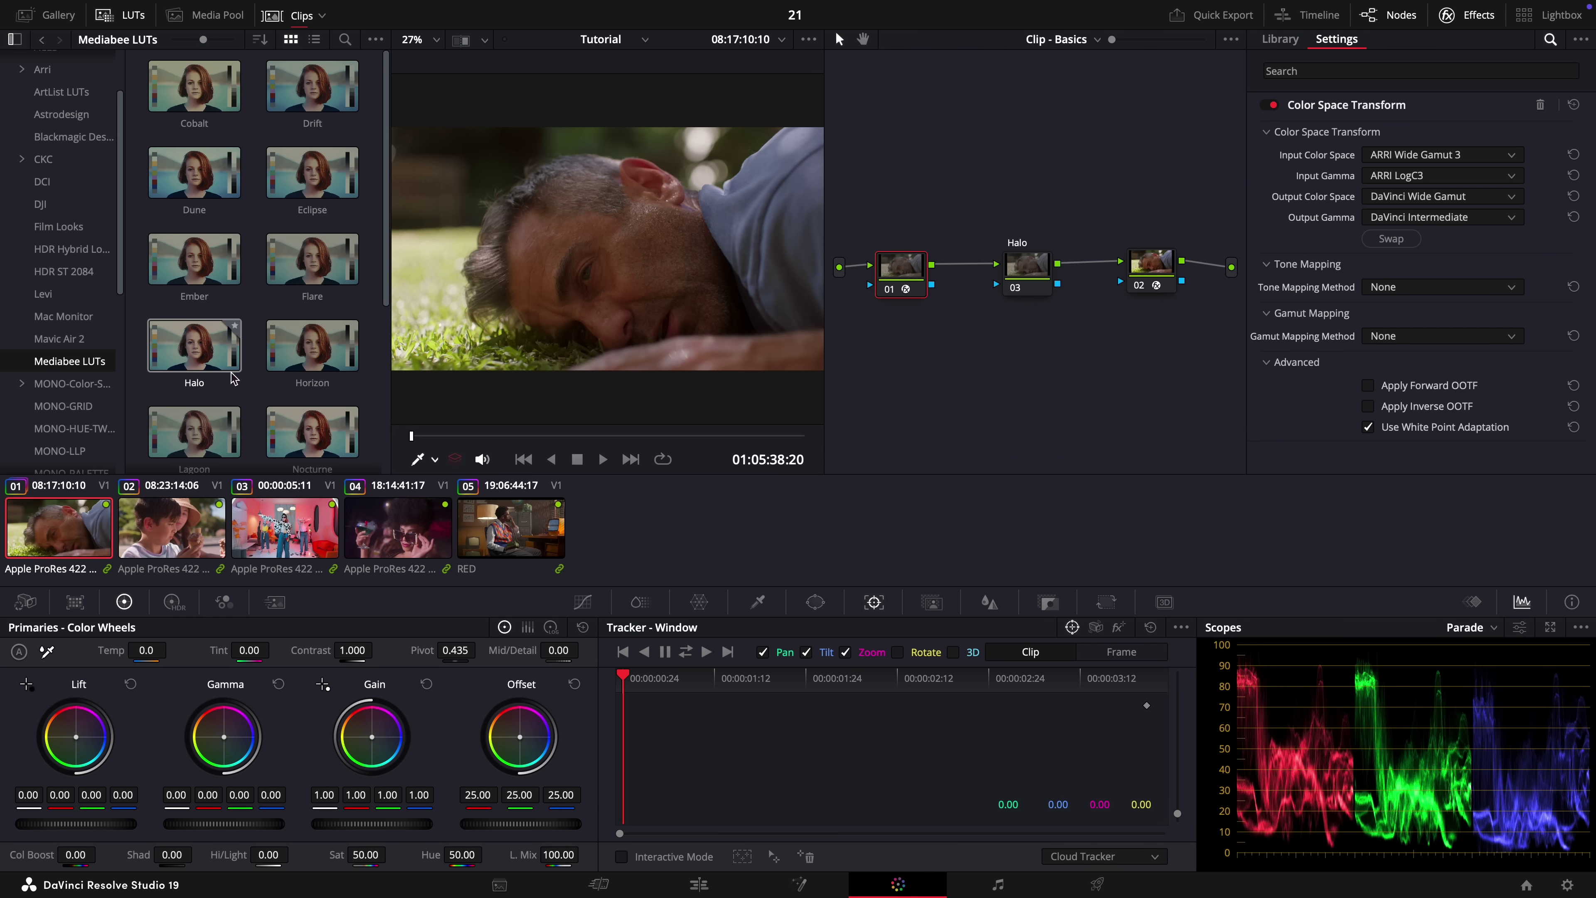
pyautogui.moveTo(207, 348); pyautogui.dragTo(1018, 279)
pyautogui.press('Down')
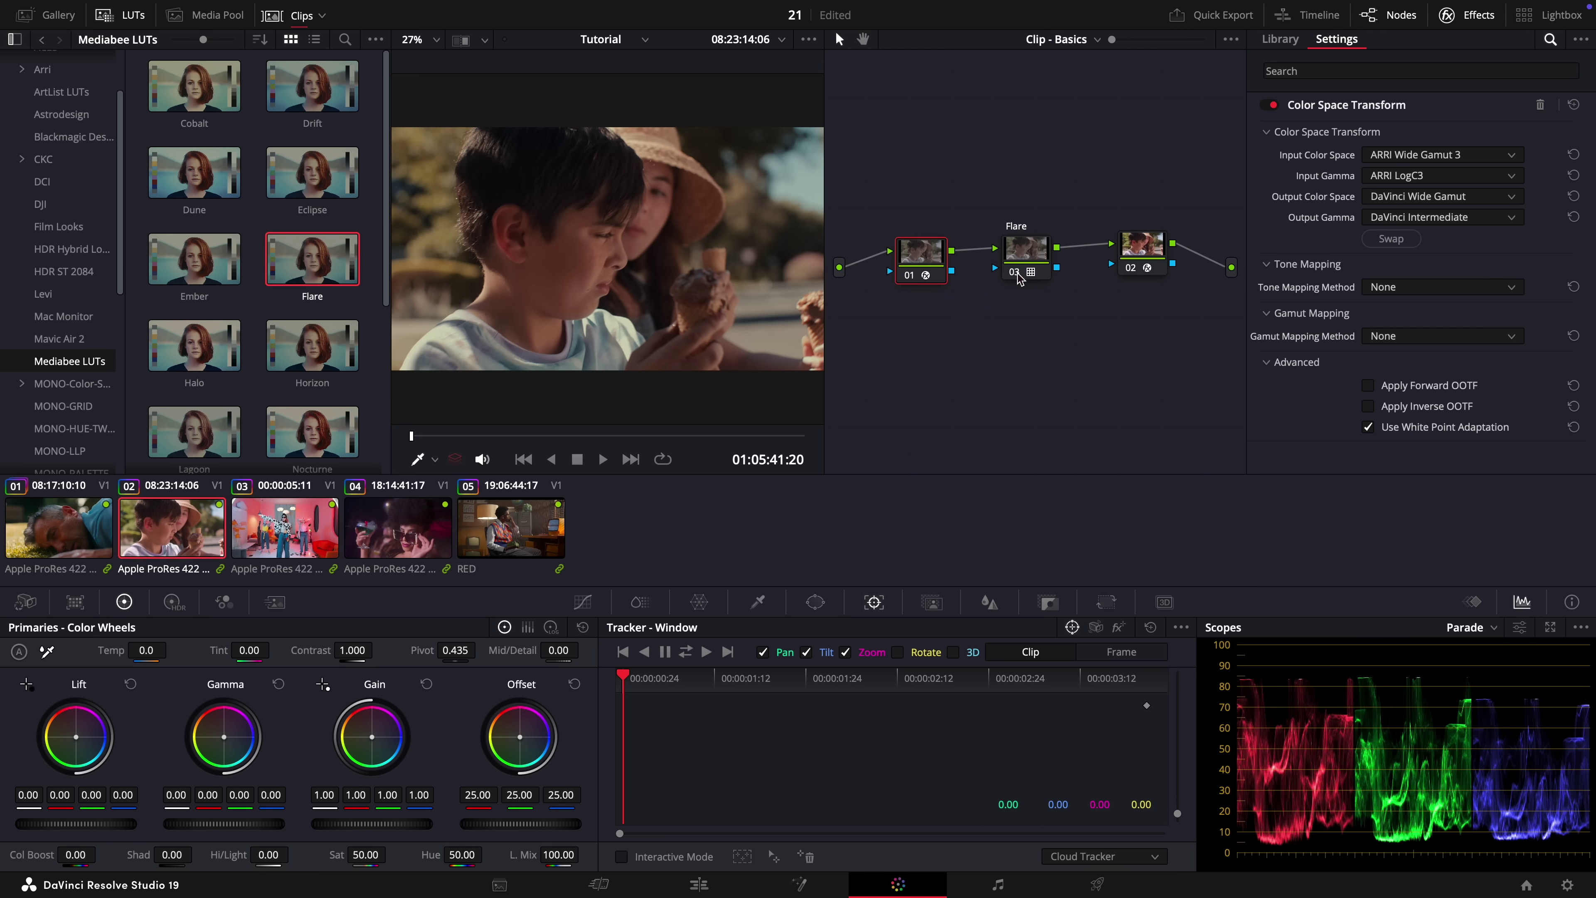
pyautogui.press('Down')
pyautogui.press('Down')
pyautogui.scroll(-2, 350, 255)
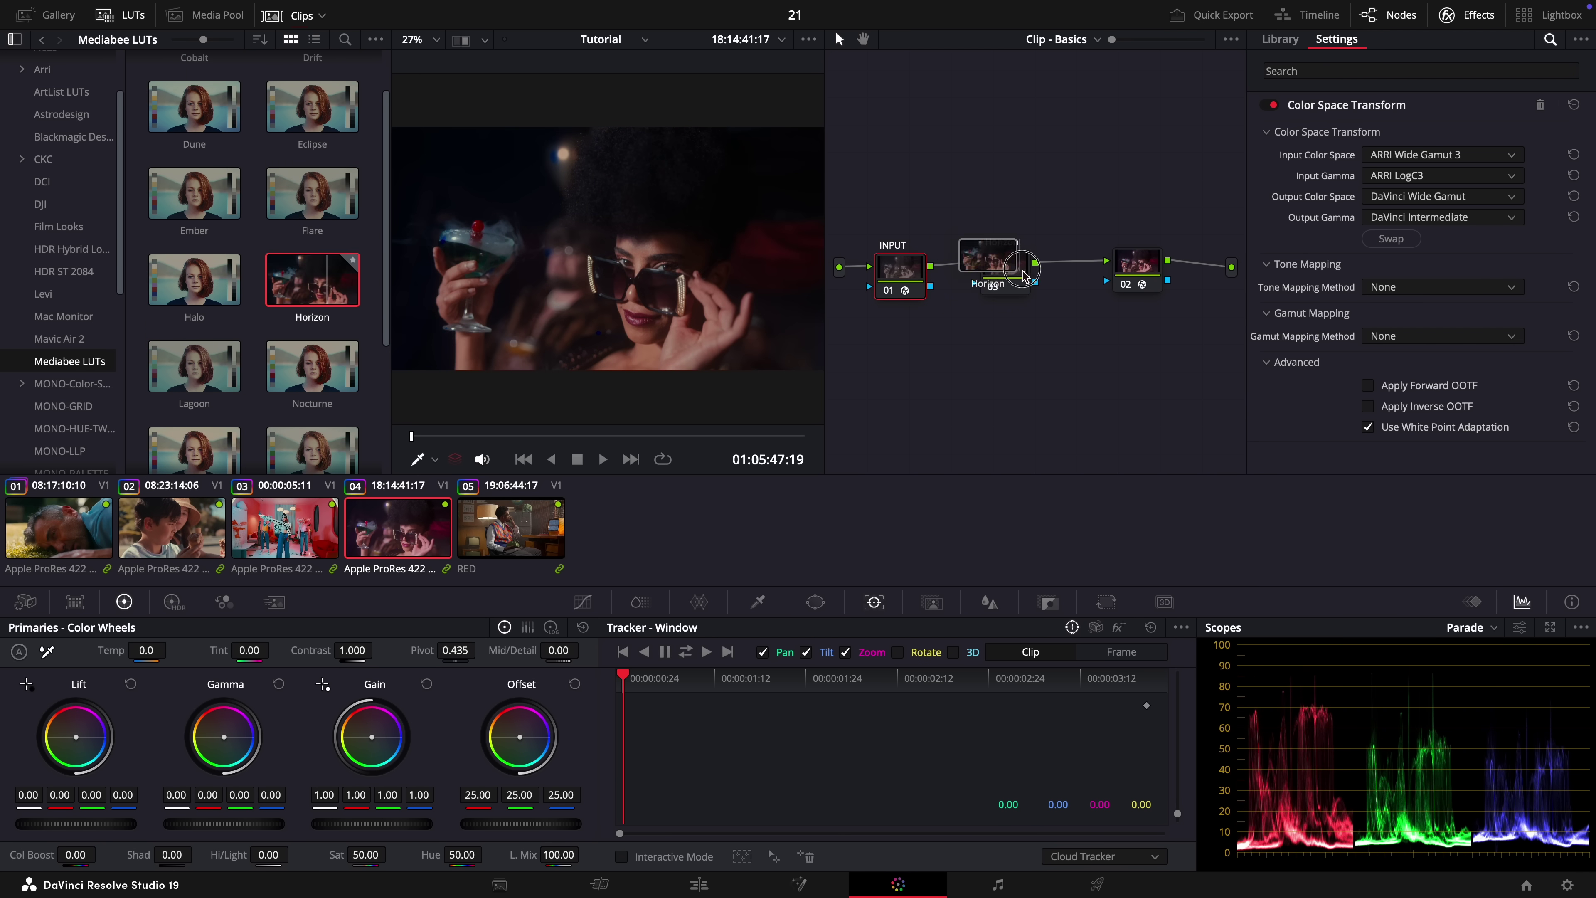
pyautogui.press('Down')
pyautogui.scroll(-1, 326, 264)
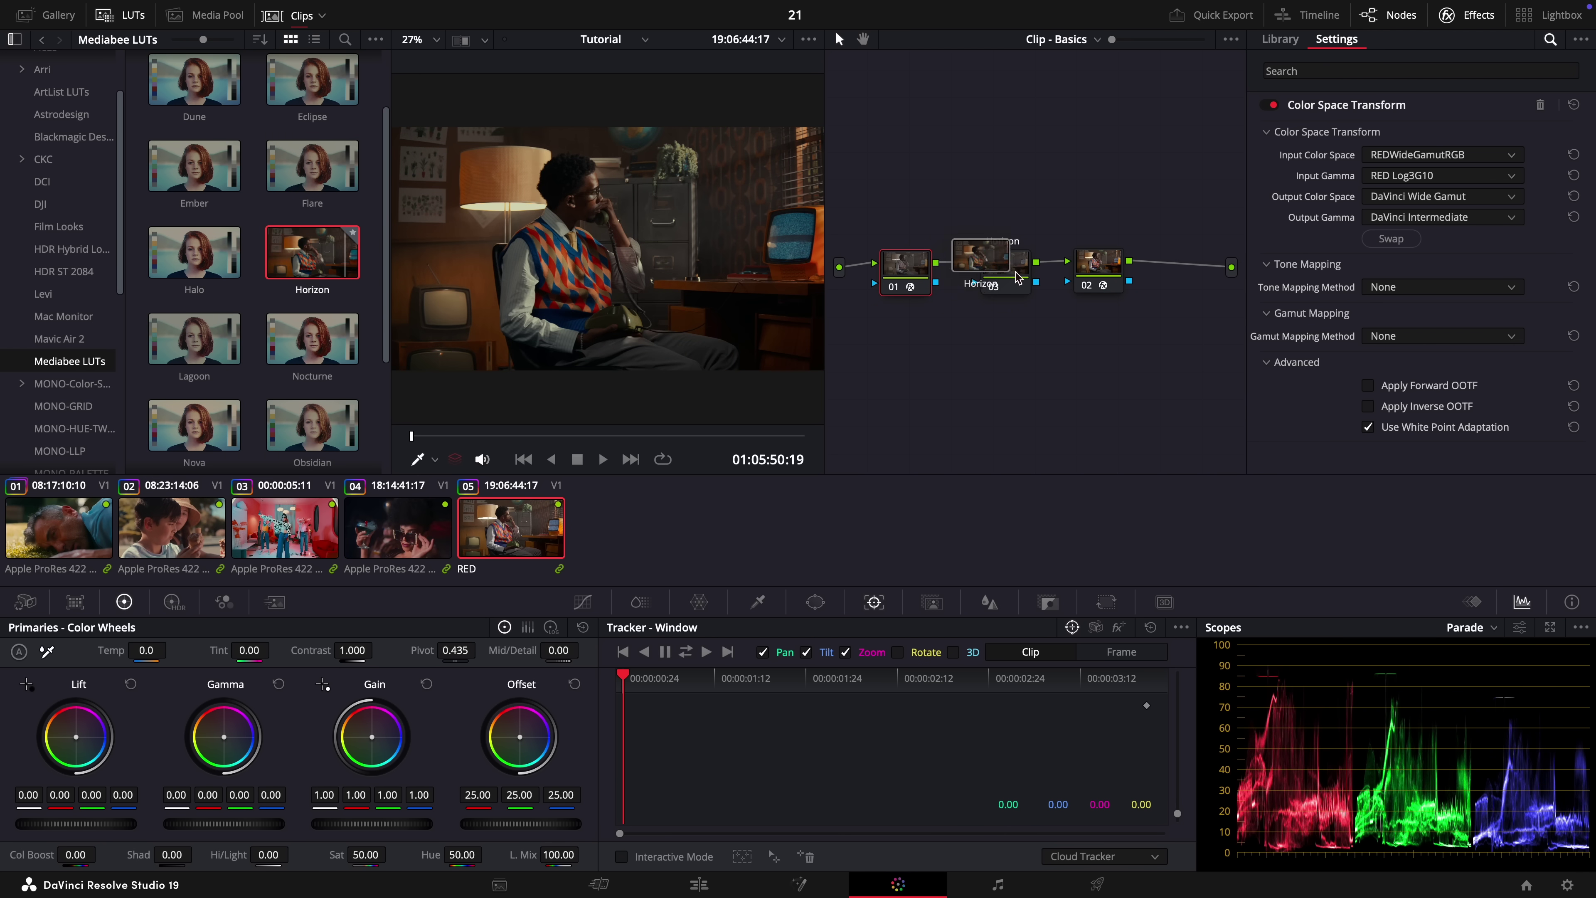
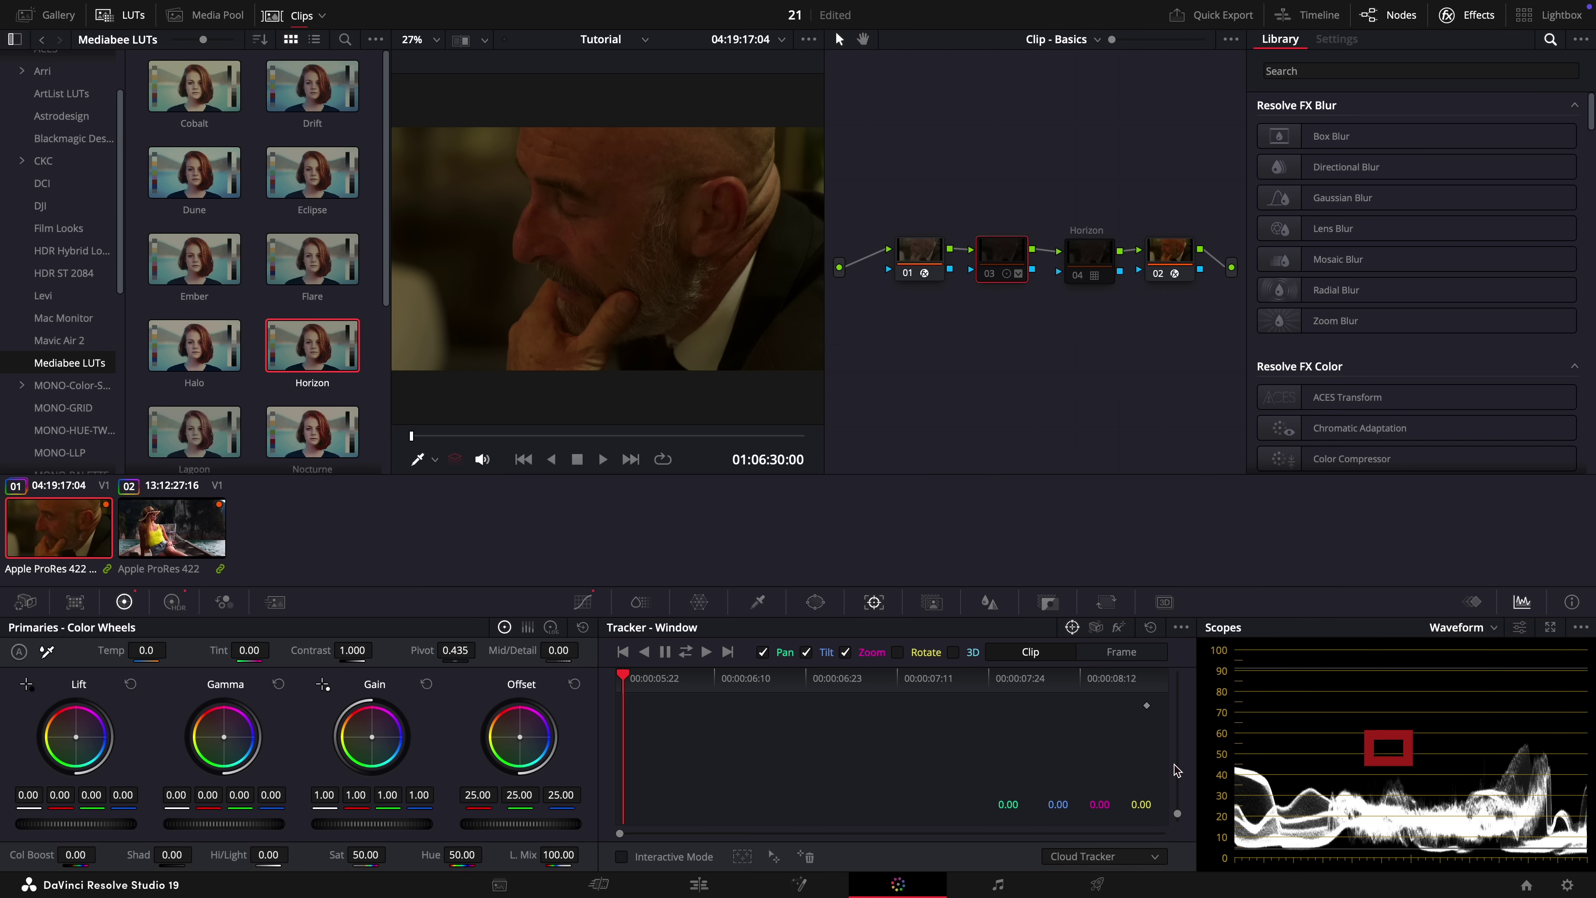
# On the bearded man's clip 01, show the Parade scope and preview the Horizon LUT on node 04 with node 03 disabled.
pyautogui.click(1461, 628)
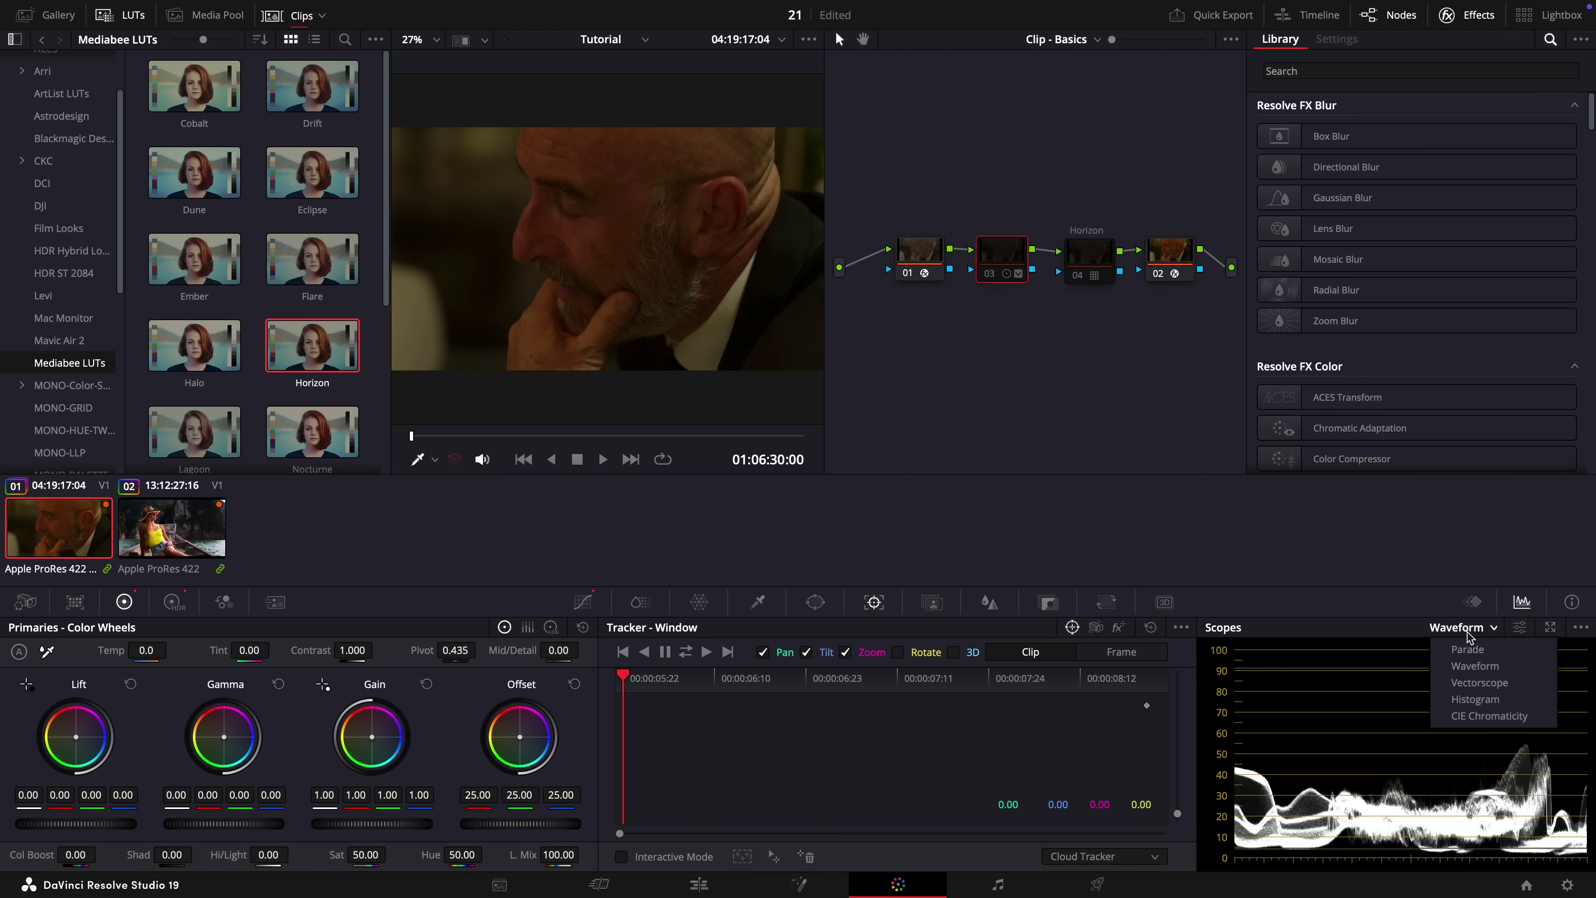
pyautogui.click(1477, 656)
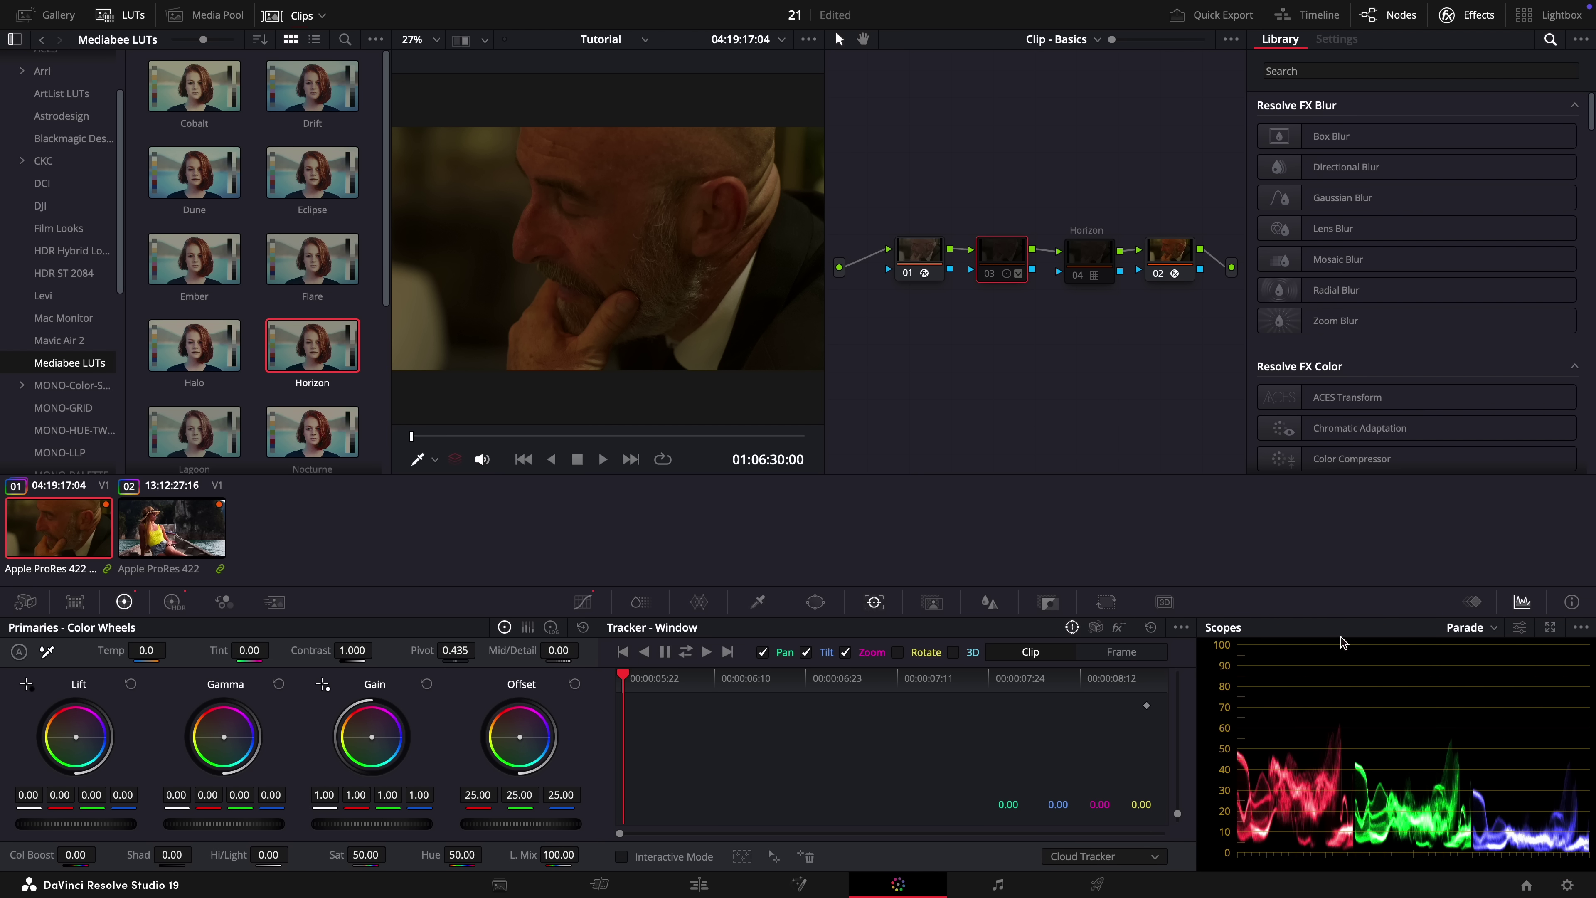
pyautogui.click(1079, 277)
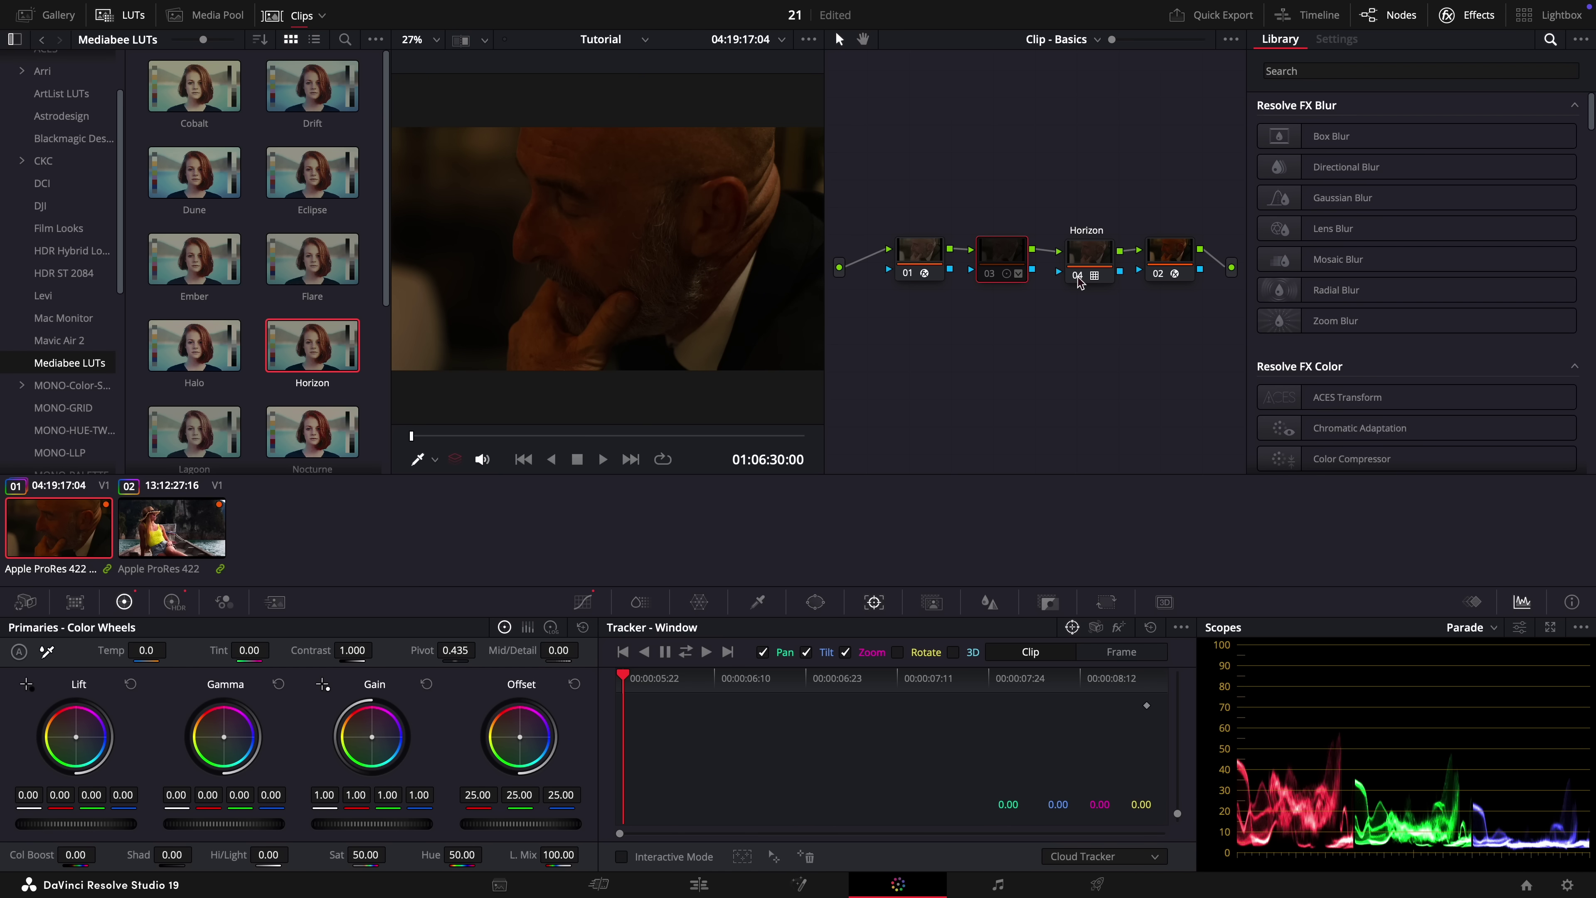
pyautogui.click(1078, 277)
# Enable the correction on node 03 of clip 01 and display the Waveform scope, its custom curve and its Log wheels.
pyautogui.click(991, 276)
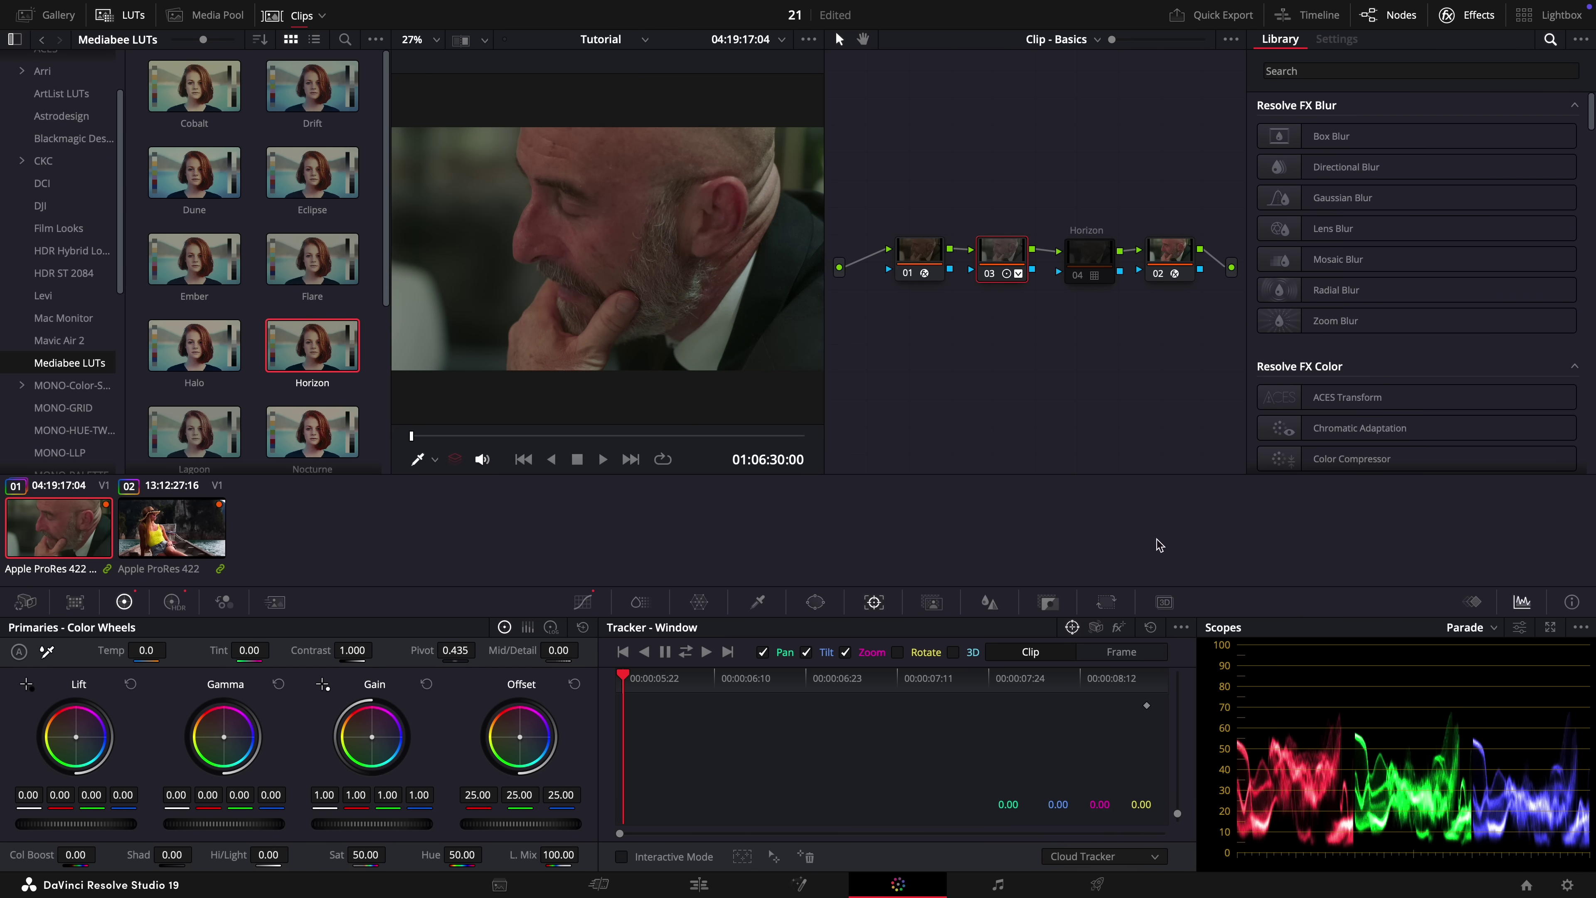
pyautogui.click(1493, 628)
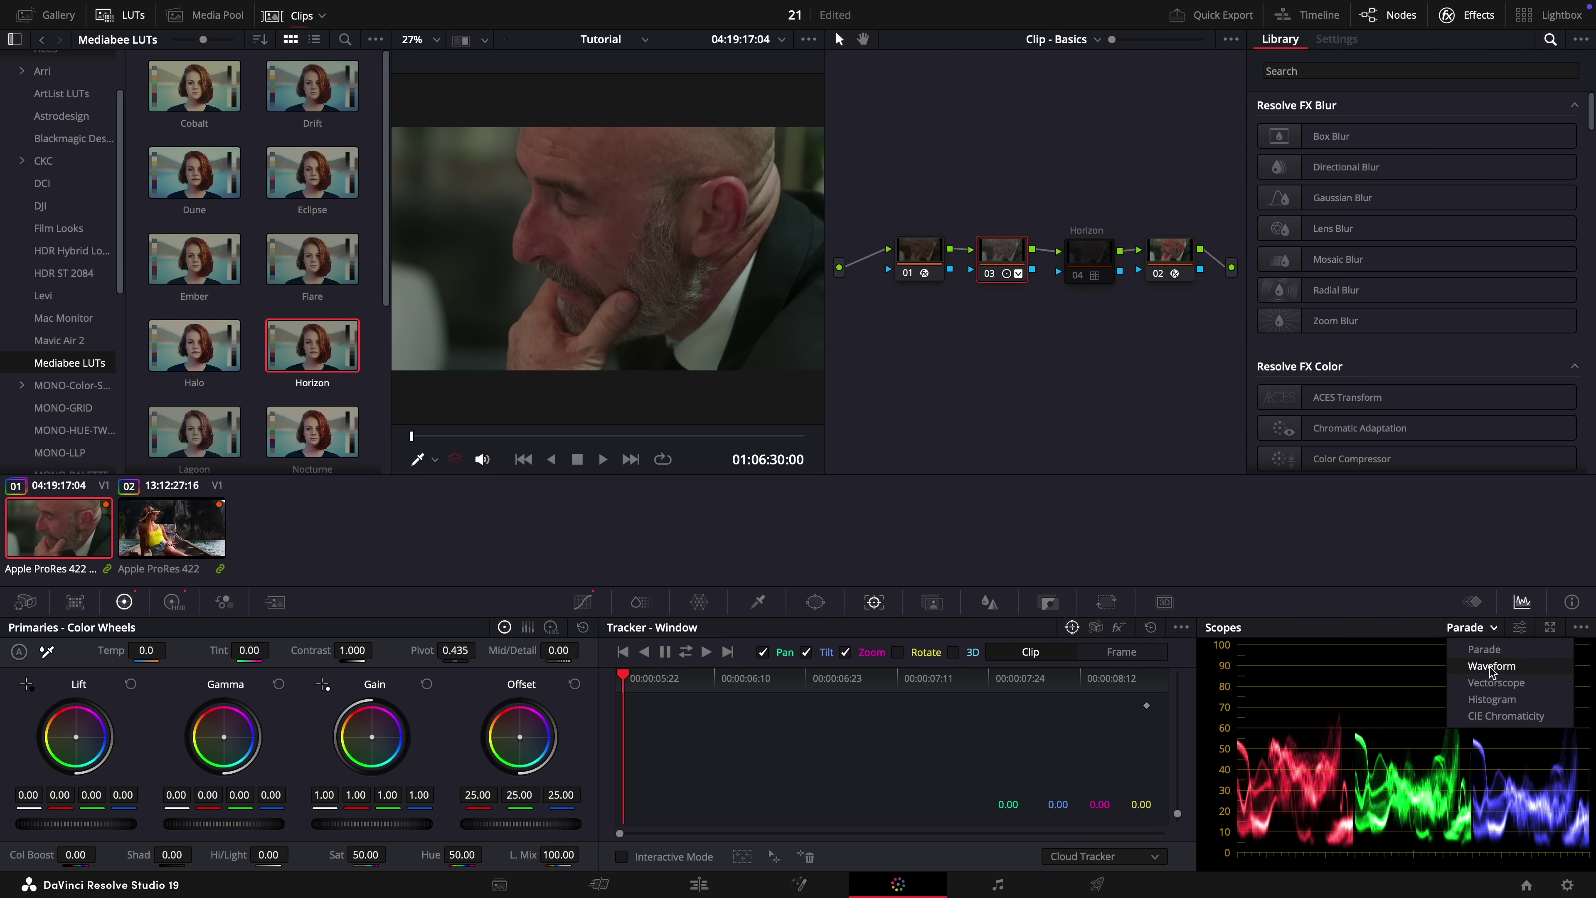
pyautogui.click(1491, 667)
pyautogui.click(583, 605)
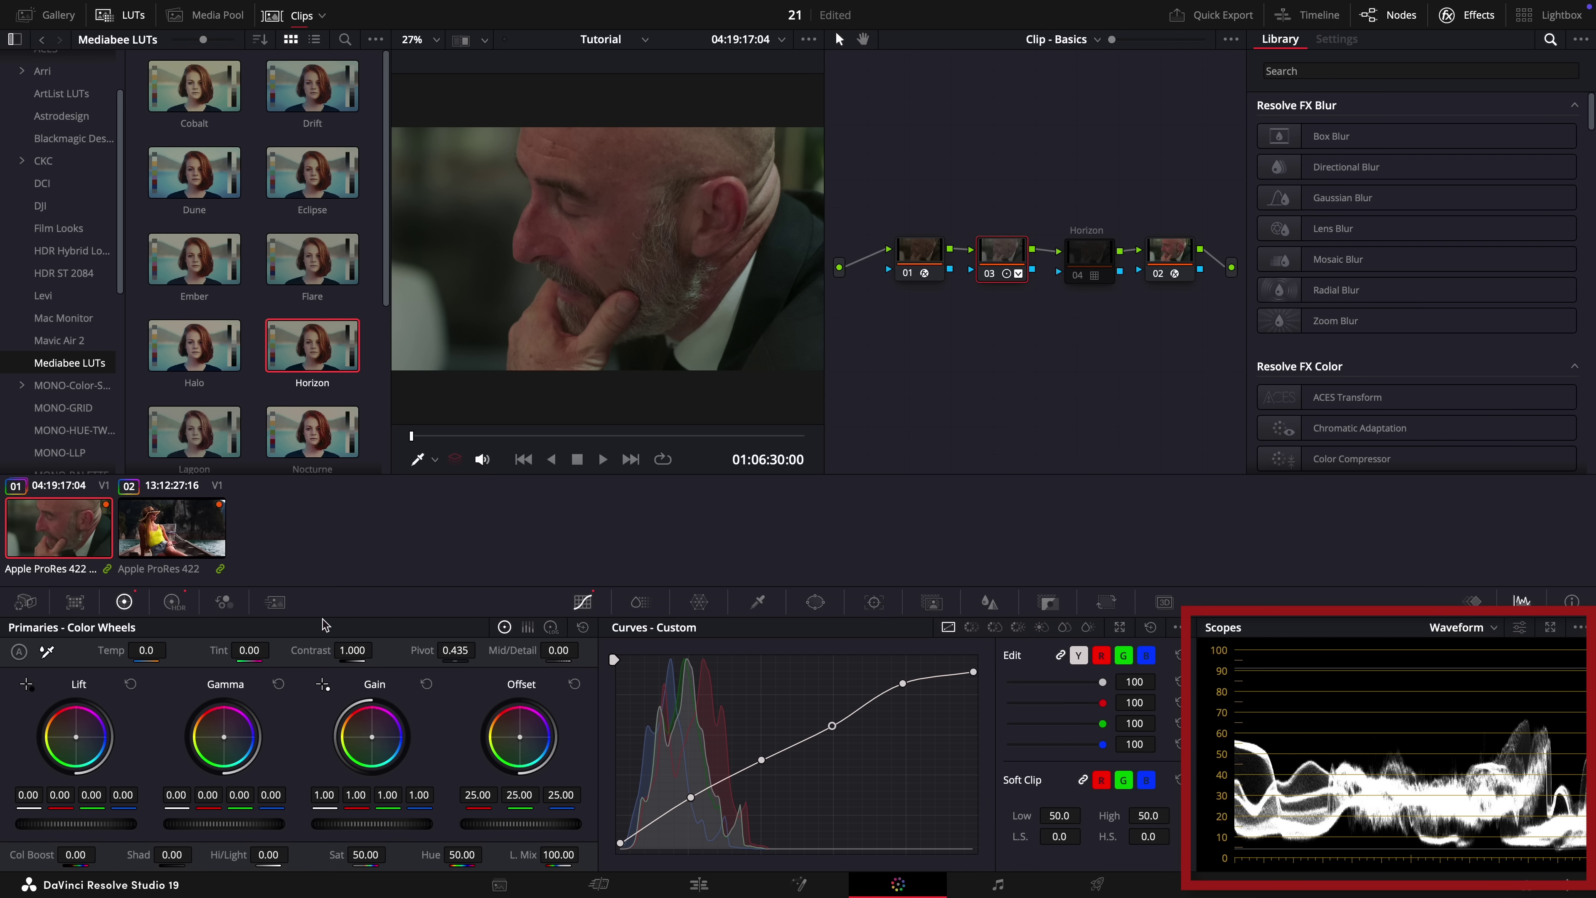
pyautogui.click(551, 627)
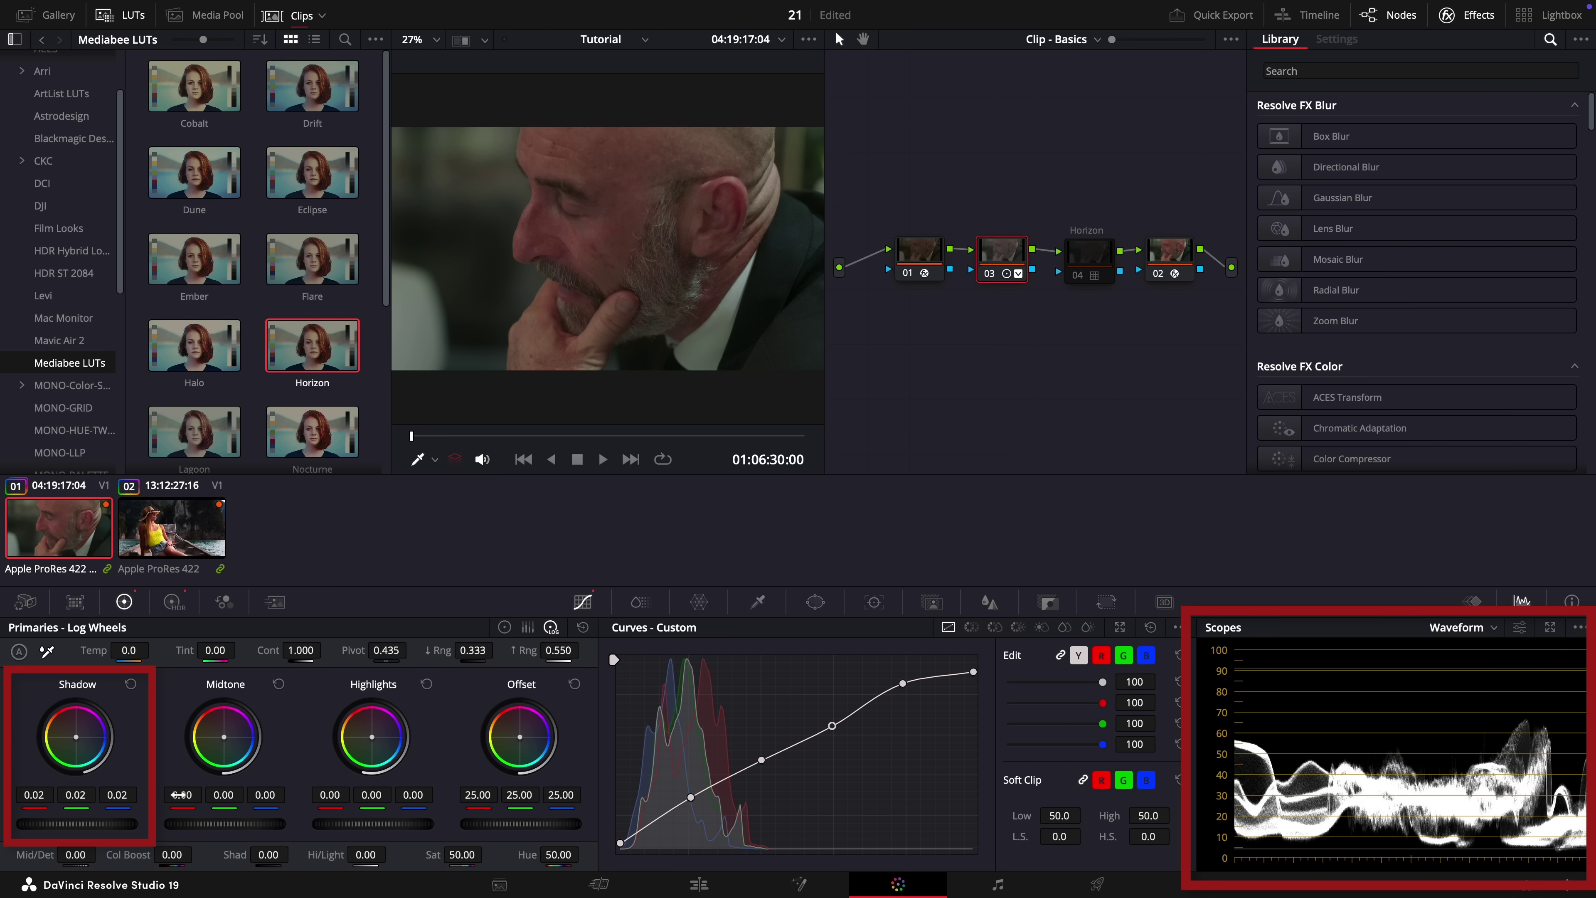
# Compare clip 01's image and waveform with the node 03 correction switched off and on.
pyautogui.click(990, 276)
pyautogui.click(991, 276)
pyautogui.click(991, 276)
pyautogui.click(991, 276)
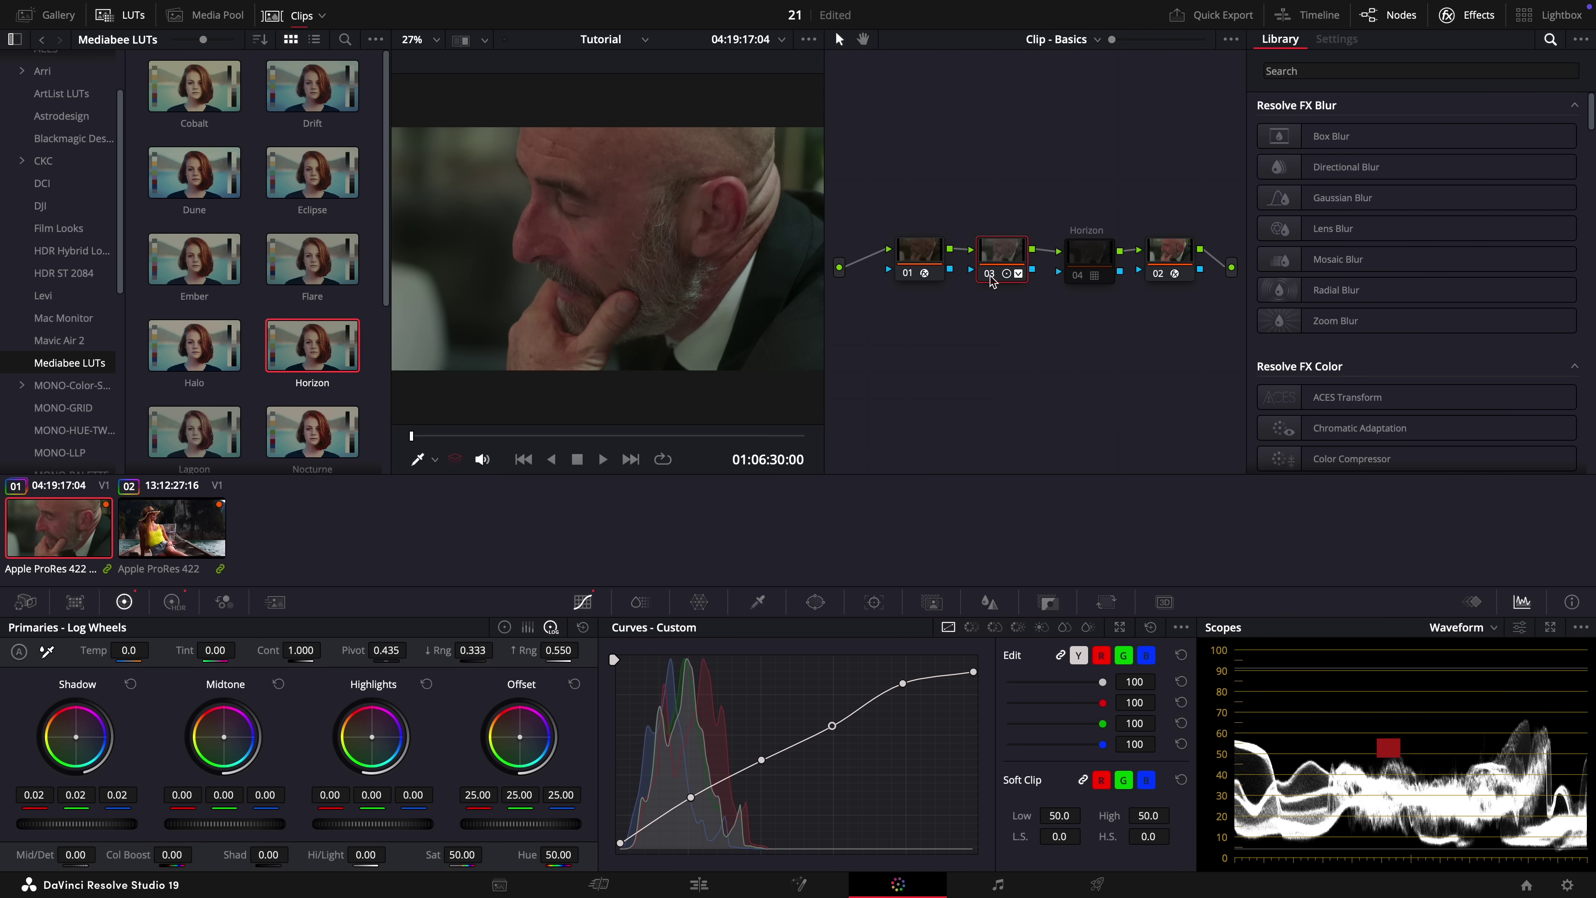
# Compare clip 01's Parade scope with node 03 off and on, and examine its Global wheel in the HDR palette.
pyautogui.click(1464, 627)
pyautogui.click(1474, 645)
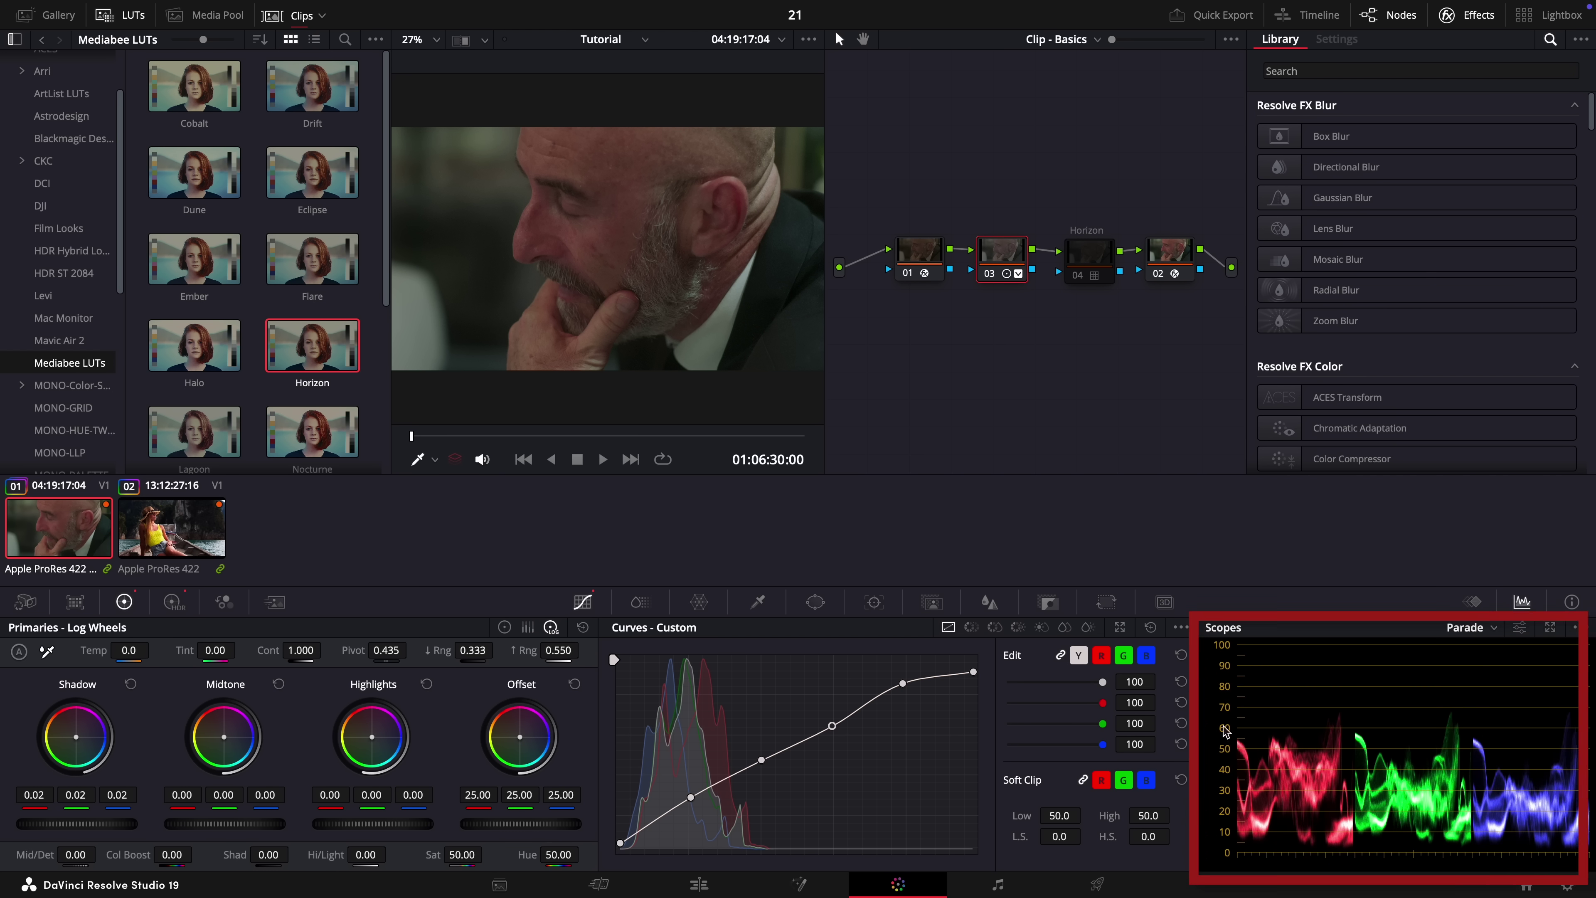
pyautogui.click(991, 276)
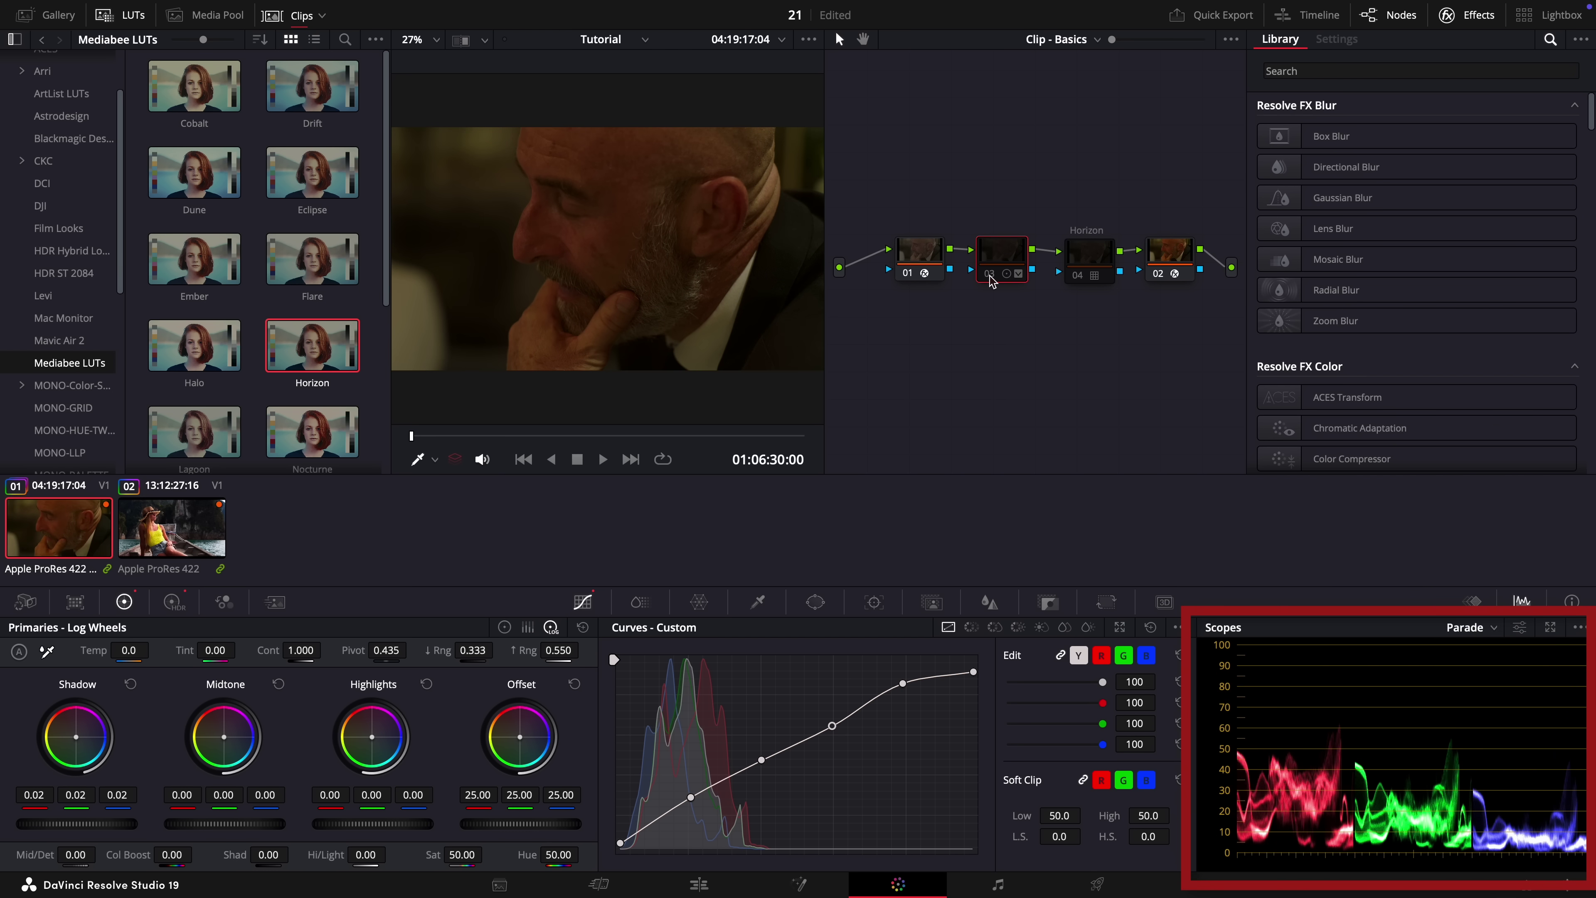
pyautogui.click(174, 602)
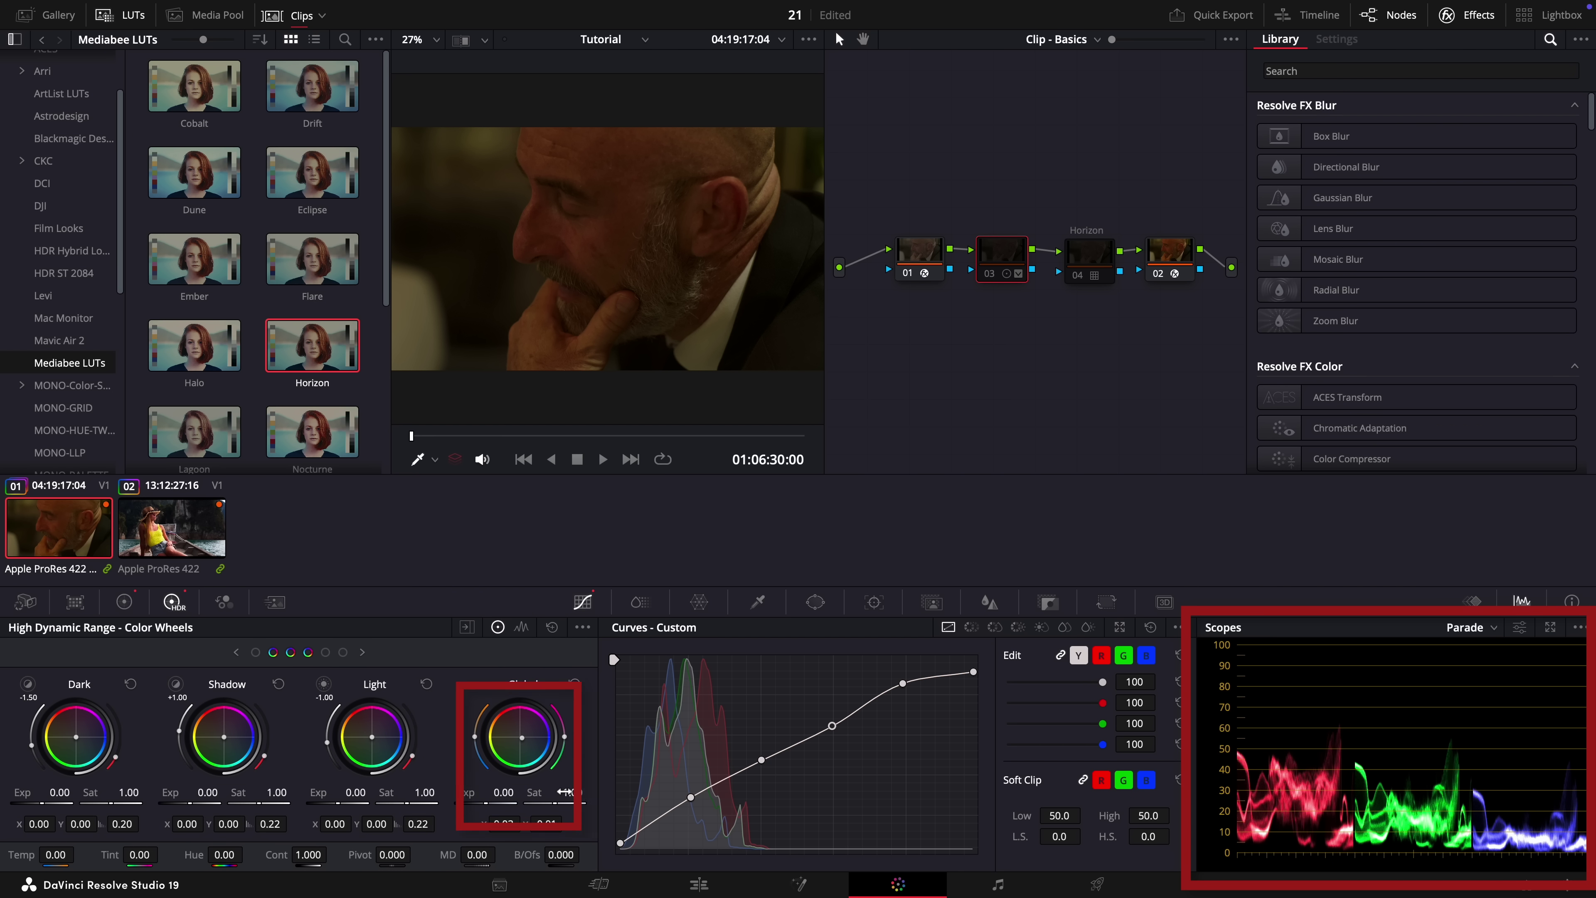
pyautogui.click(990, 278)
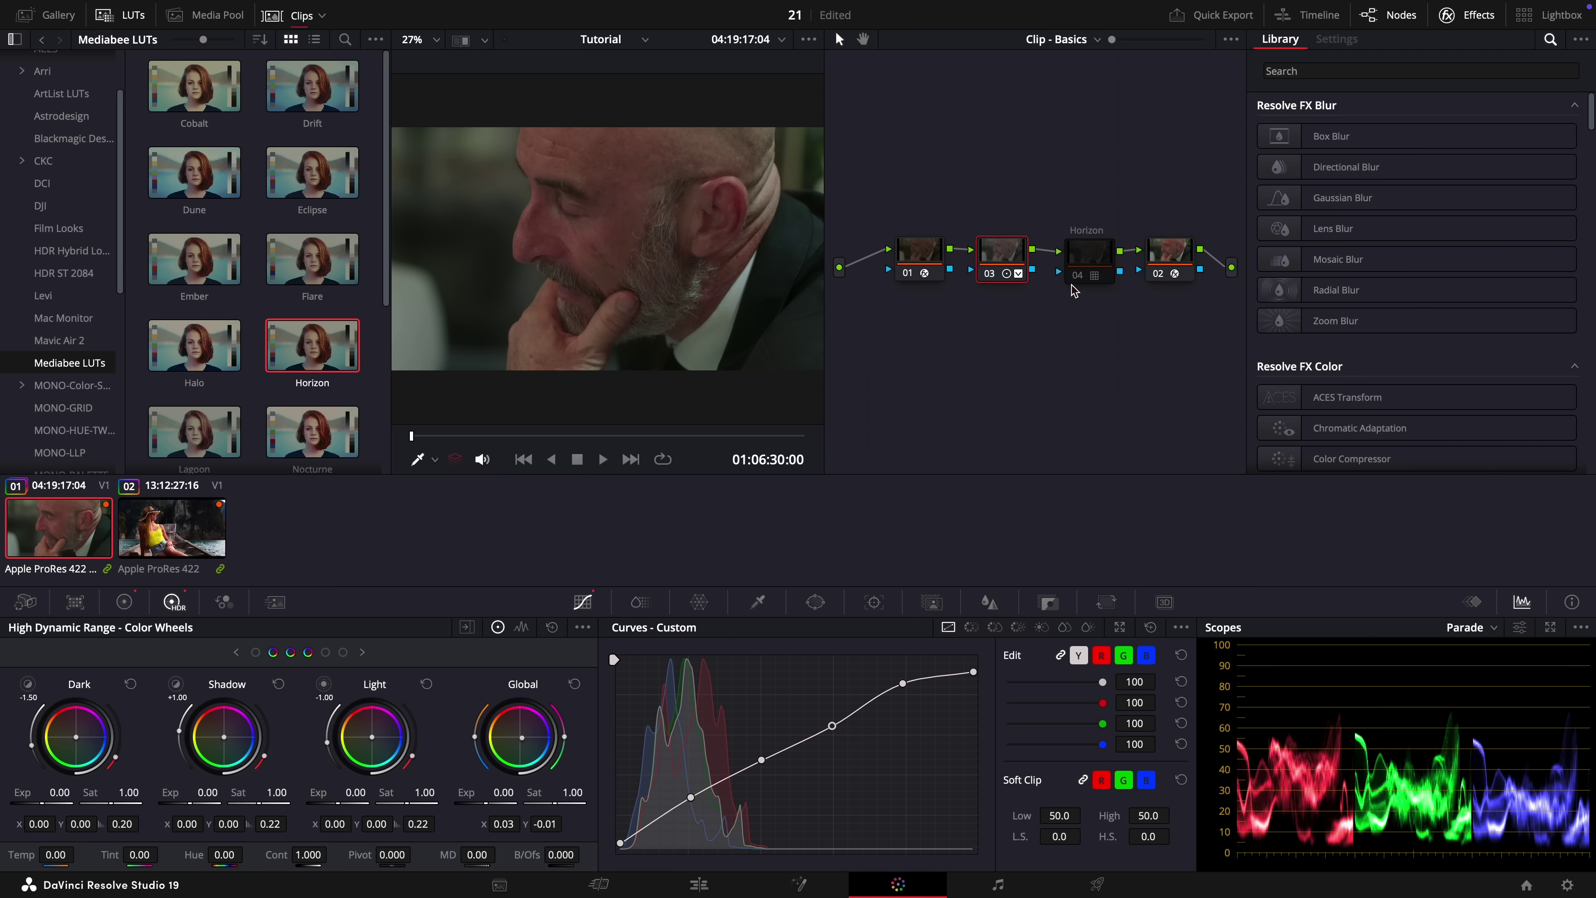
# Enable the Horizon LUT on node 04 of clip 01 and review the graded shot full screen by scrubbing through it.
pyautogui.moveTo(1076, 284)
pyautogui.hotkey('ctrl', 'f')
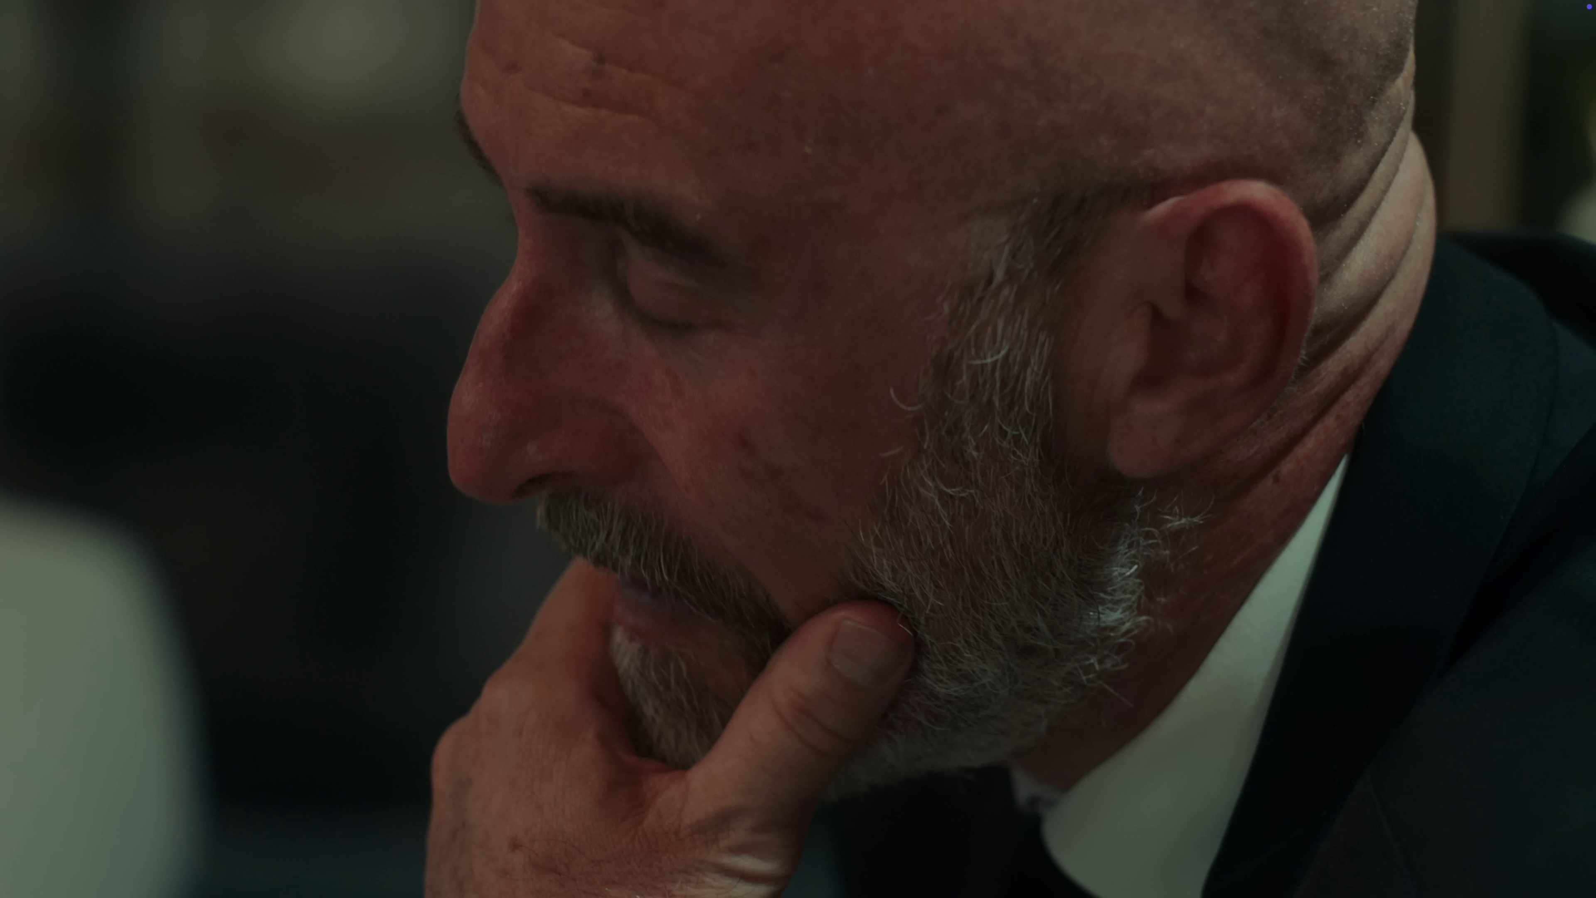
pyautogui.moveTo(556, 842); pyautogui.dragTo(814, 814)
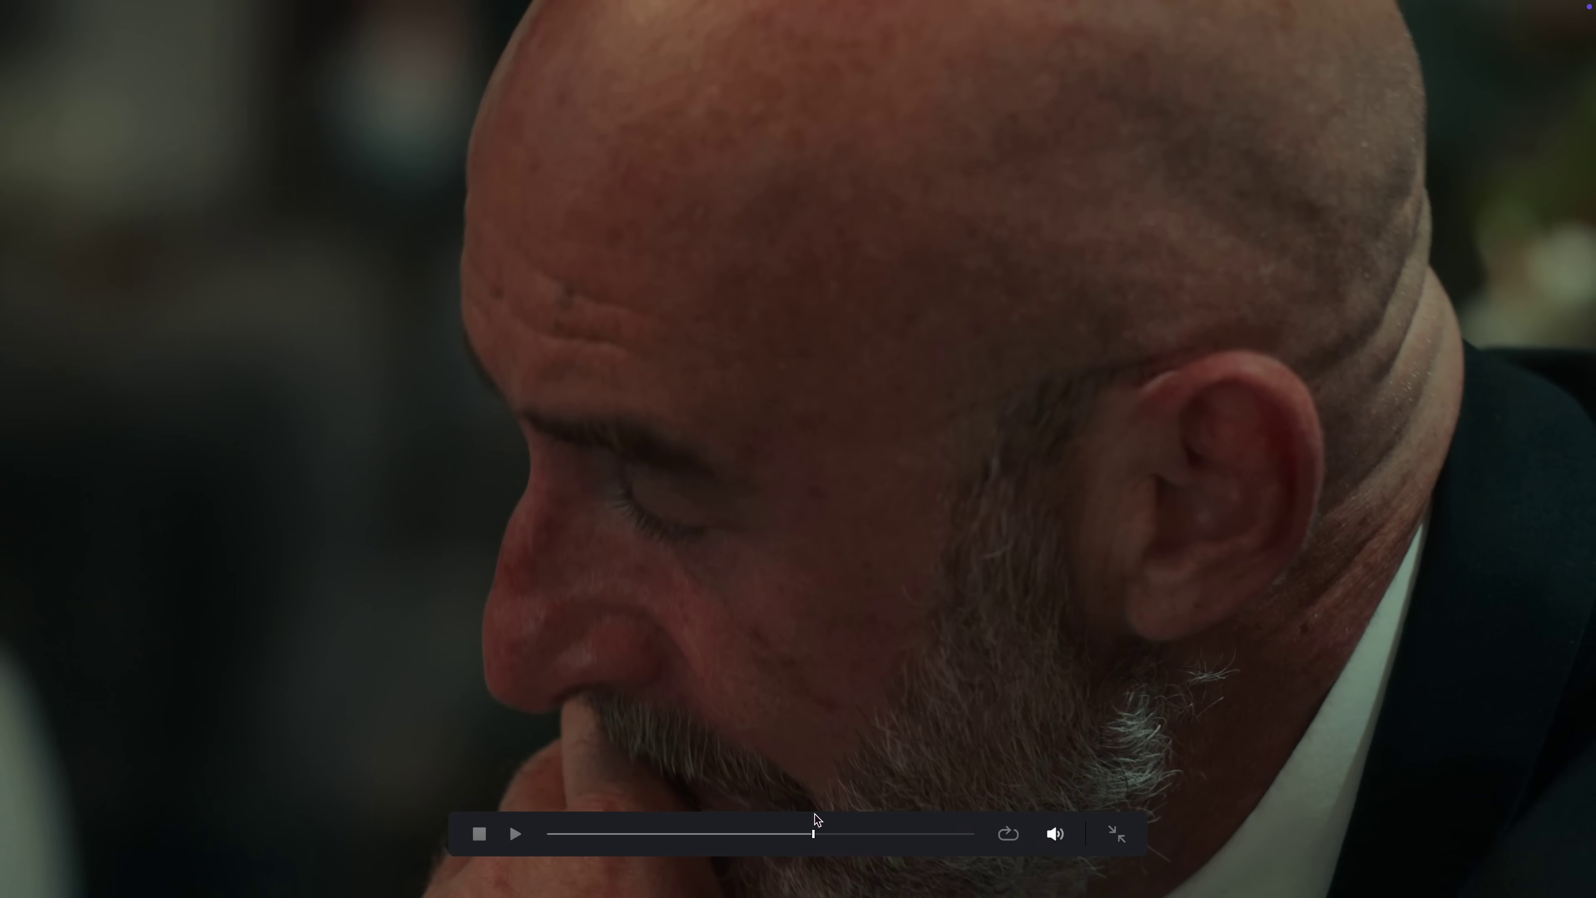
pyautogui.press('Escape')
# Check clip 02 of the woman in the boat in the Waveform scope and preview its Lagoon LUT without node 03.
pyautogui.click(161, 557)
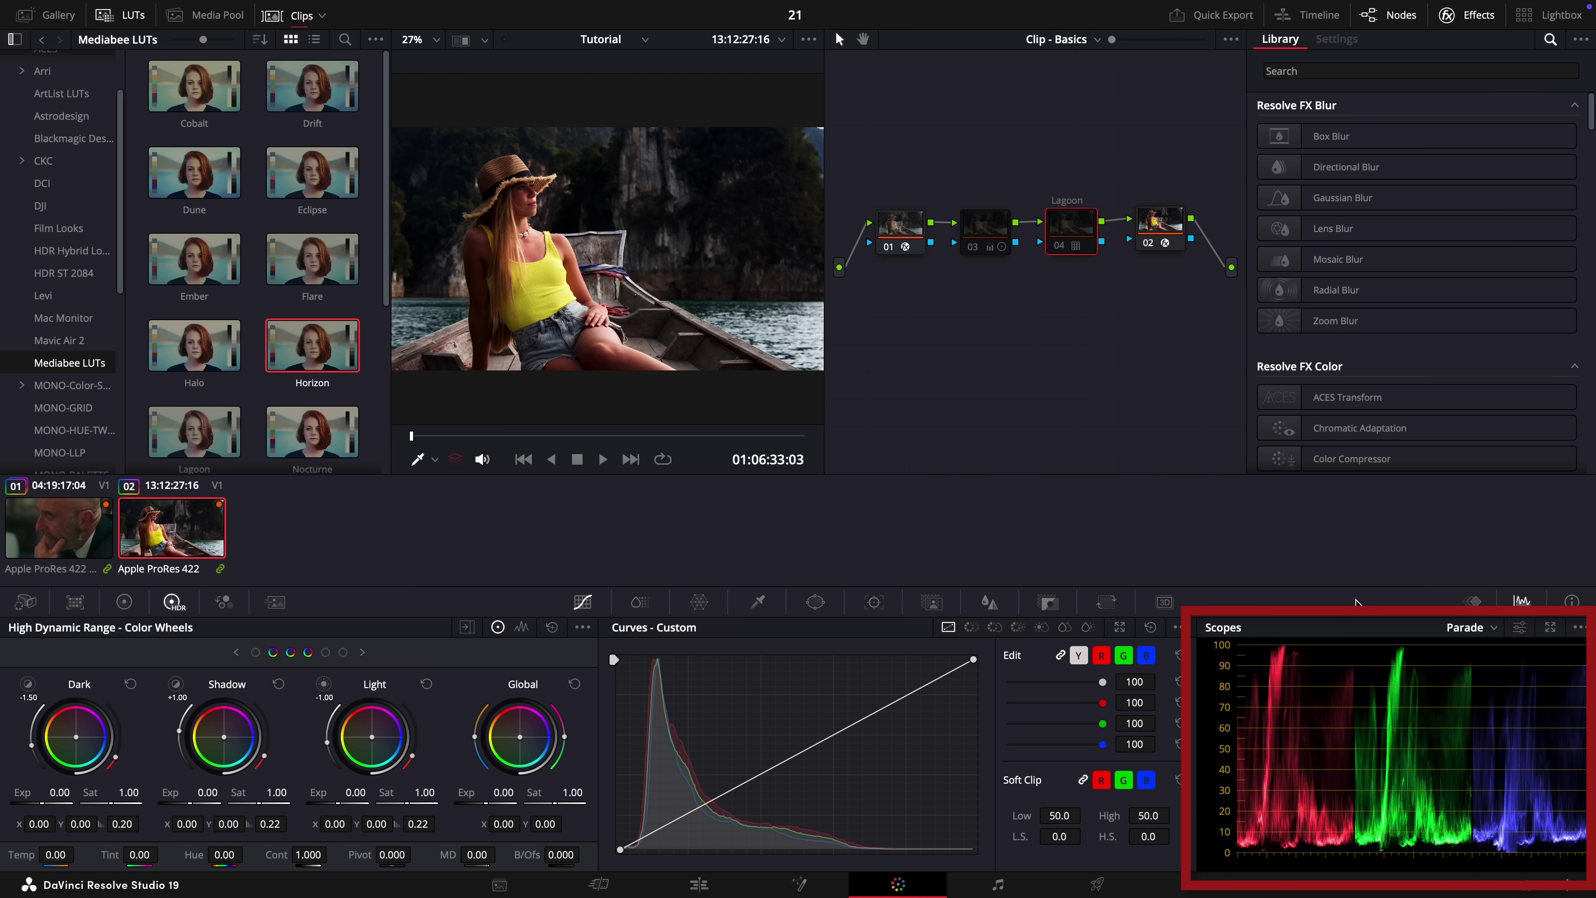
pyautogui.click(1489, 627)
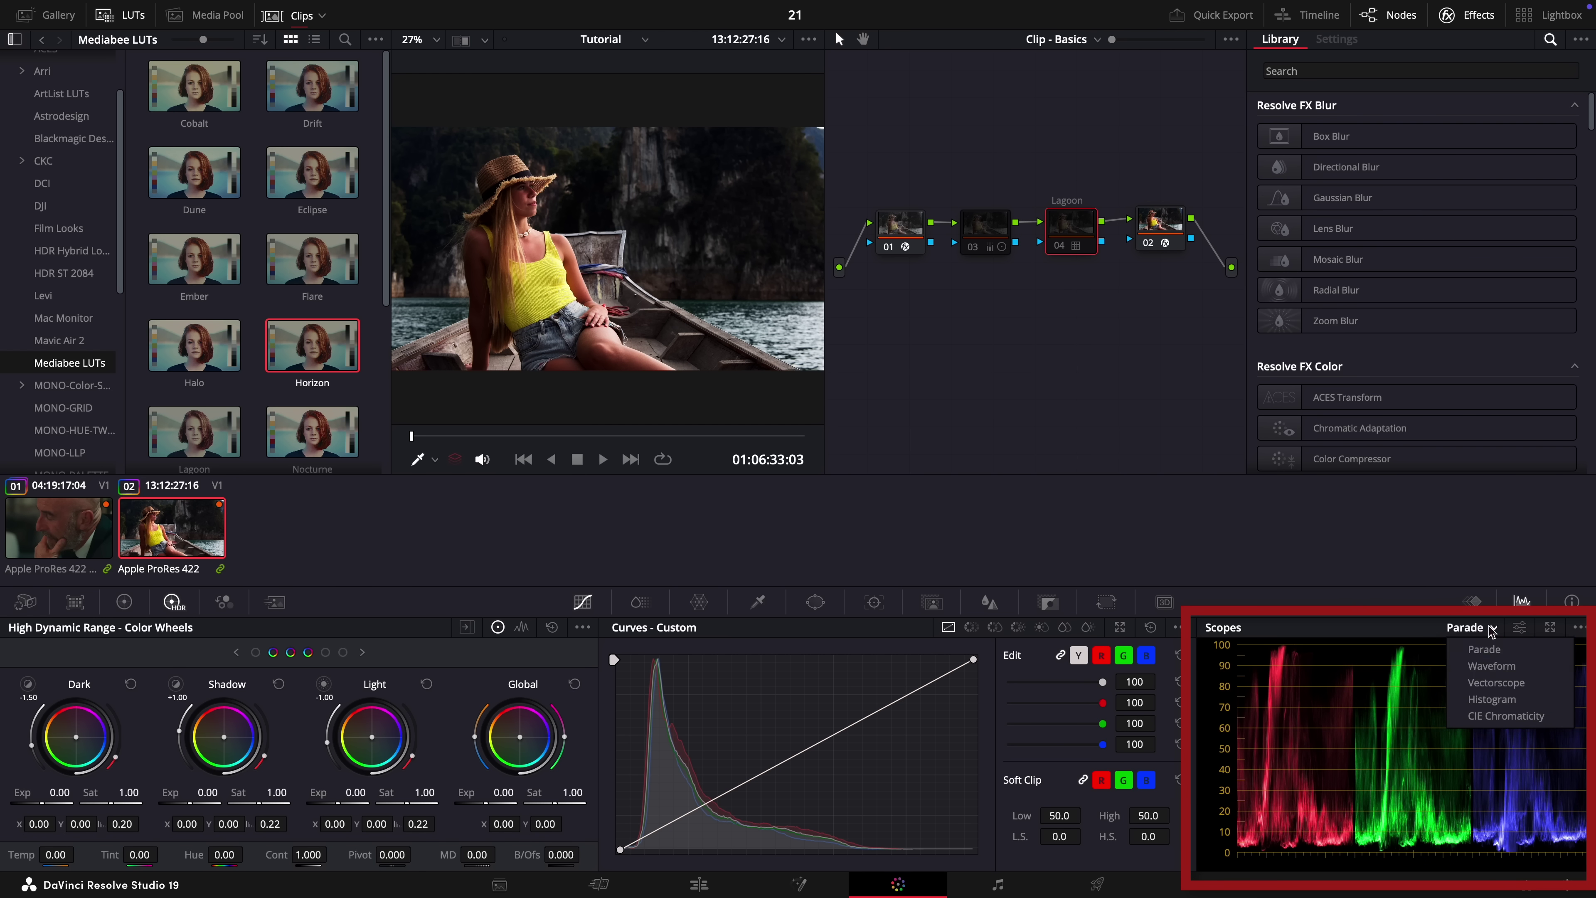
pyautogui.click(1491, 665)
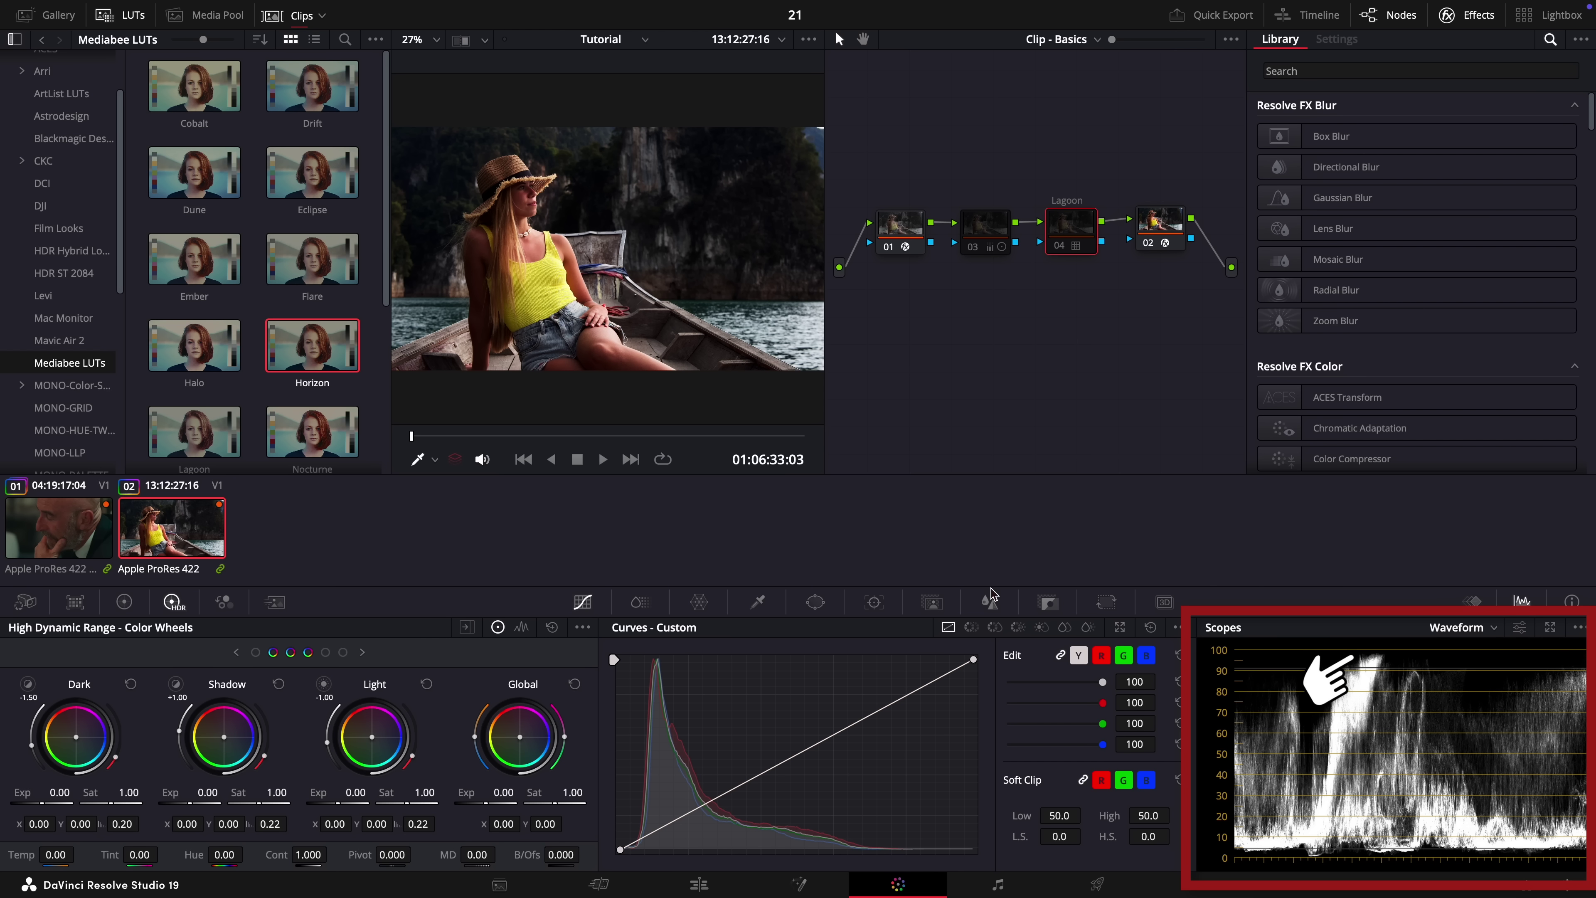
pyautogui.hotkey('ctrl', 'd')
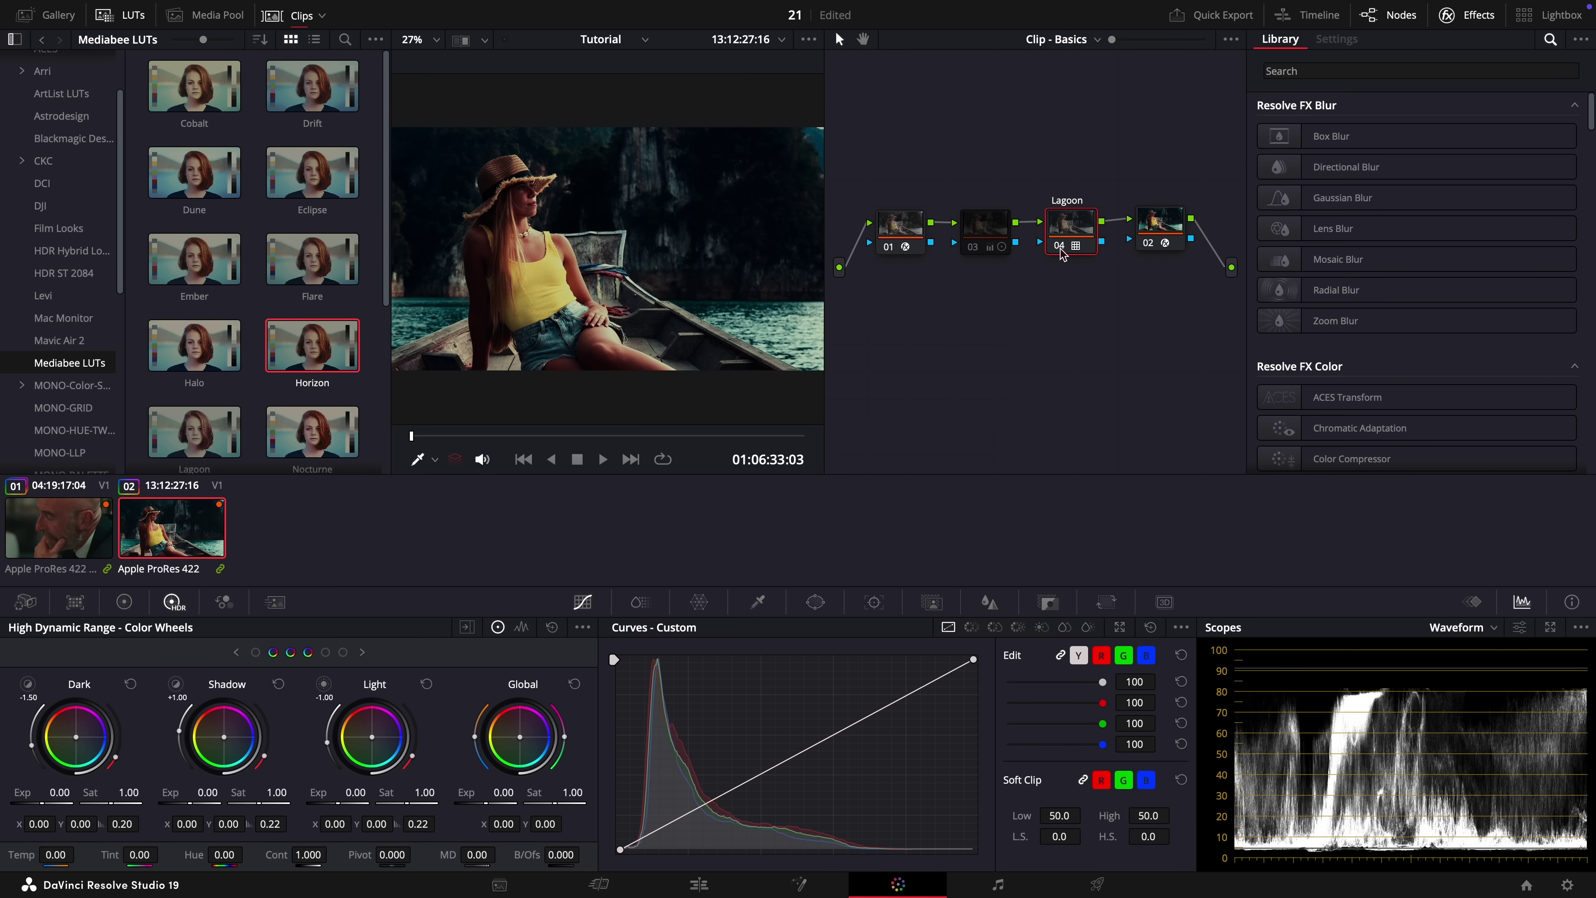
# Enable node 03 on clip 02, display its primary wheels, and compare its contrast and pivot correction off and on.
pyautogui.click(976, 251)
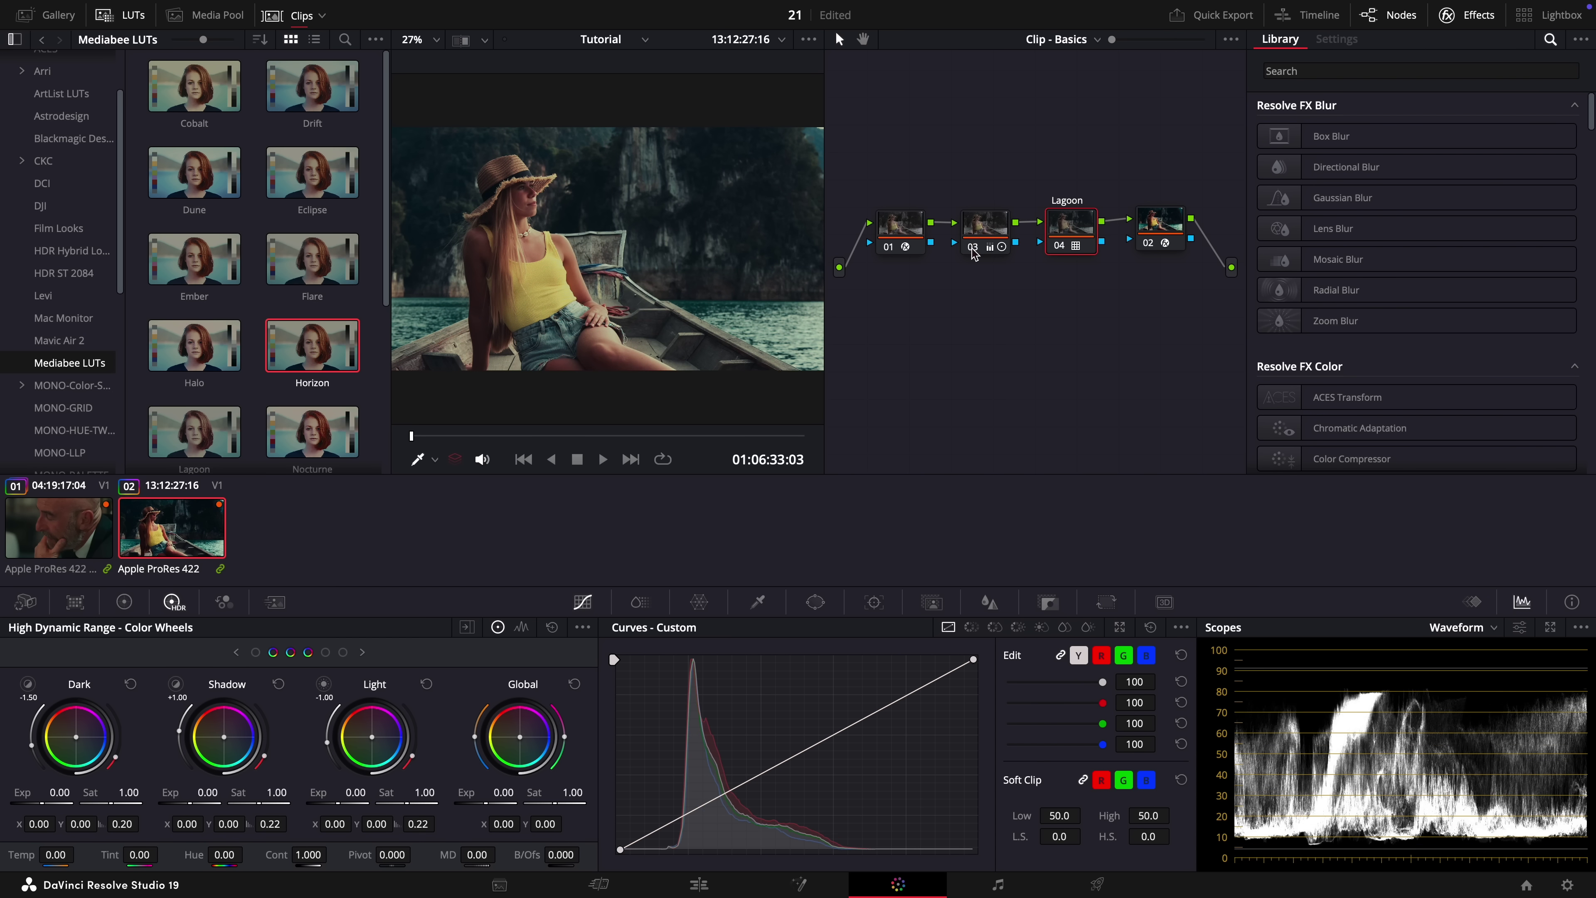
pyautogui.click(124, 602)
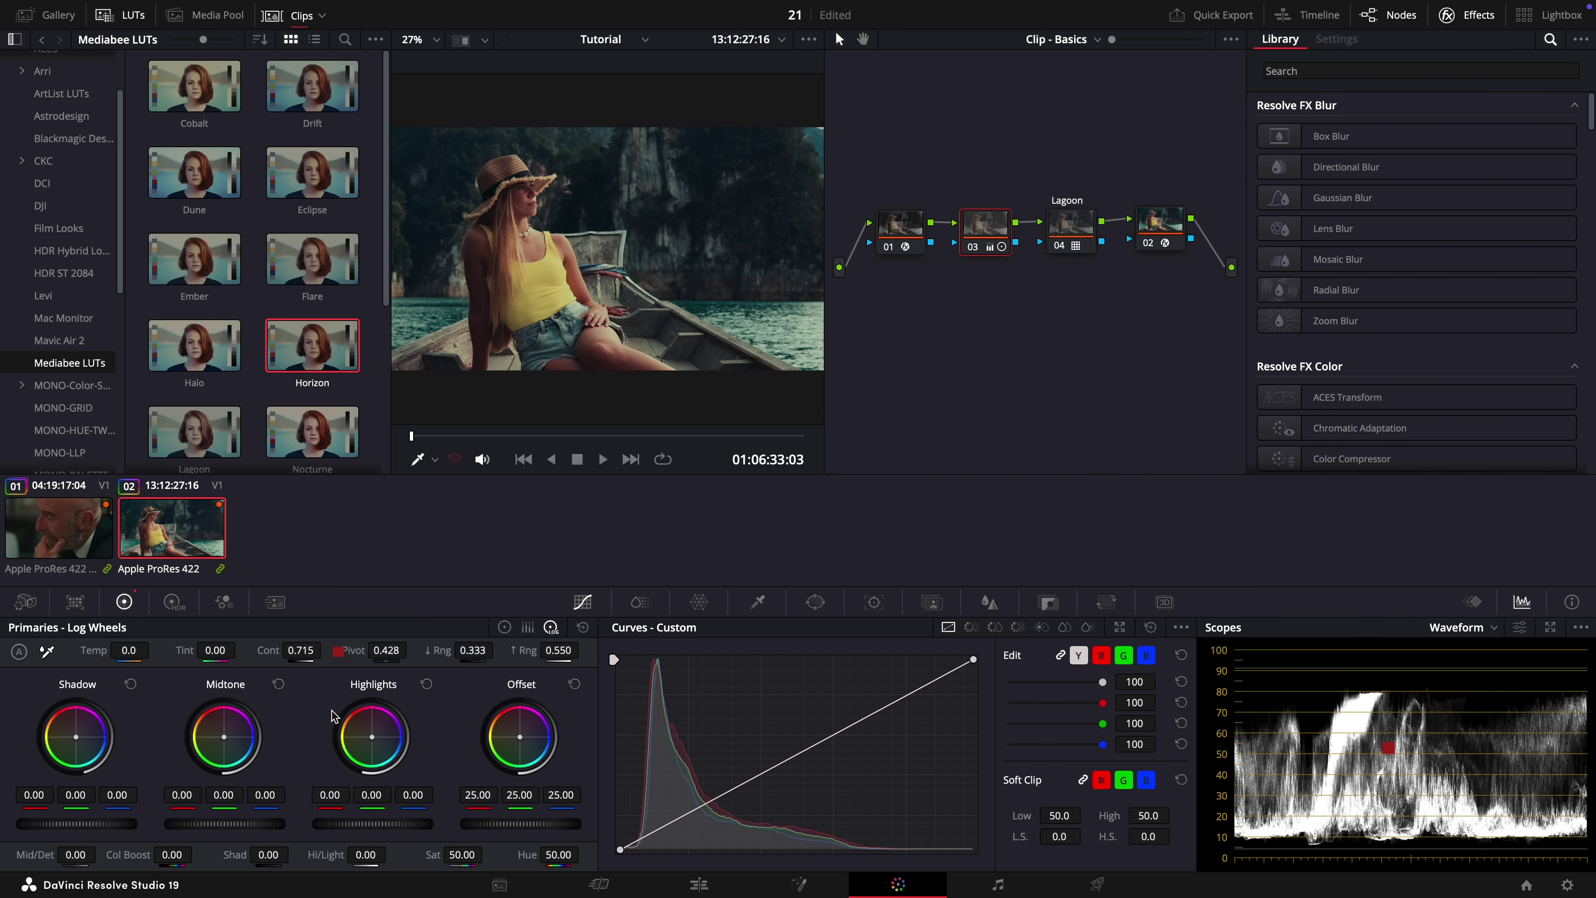
pyautogui.click(973, 251)
pyautogui.click(974, 251)
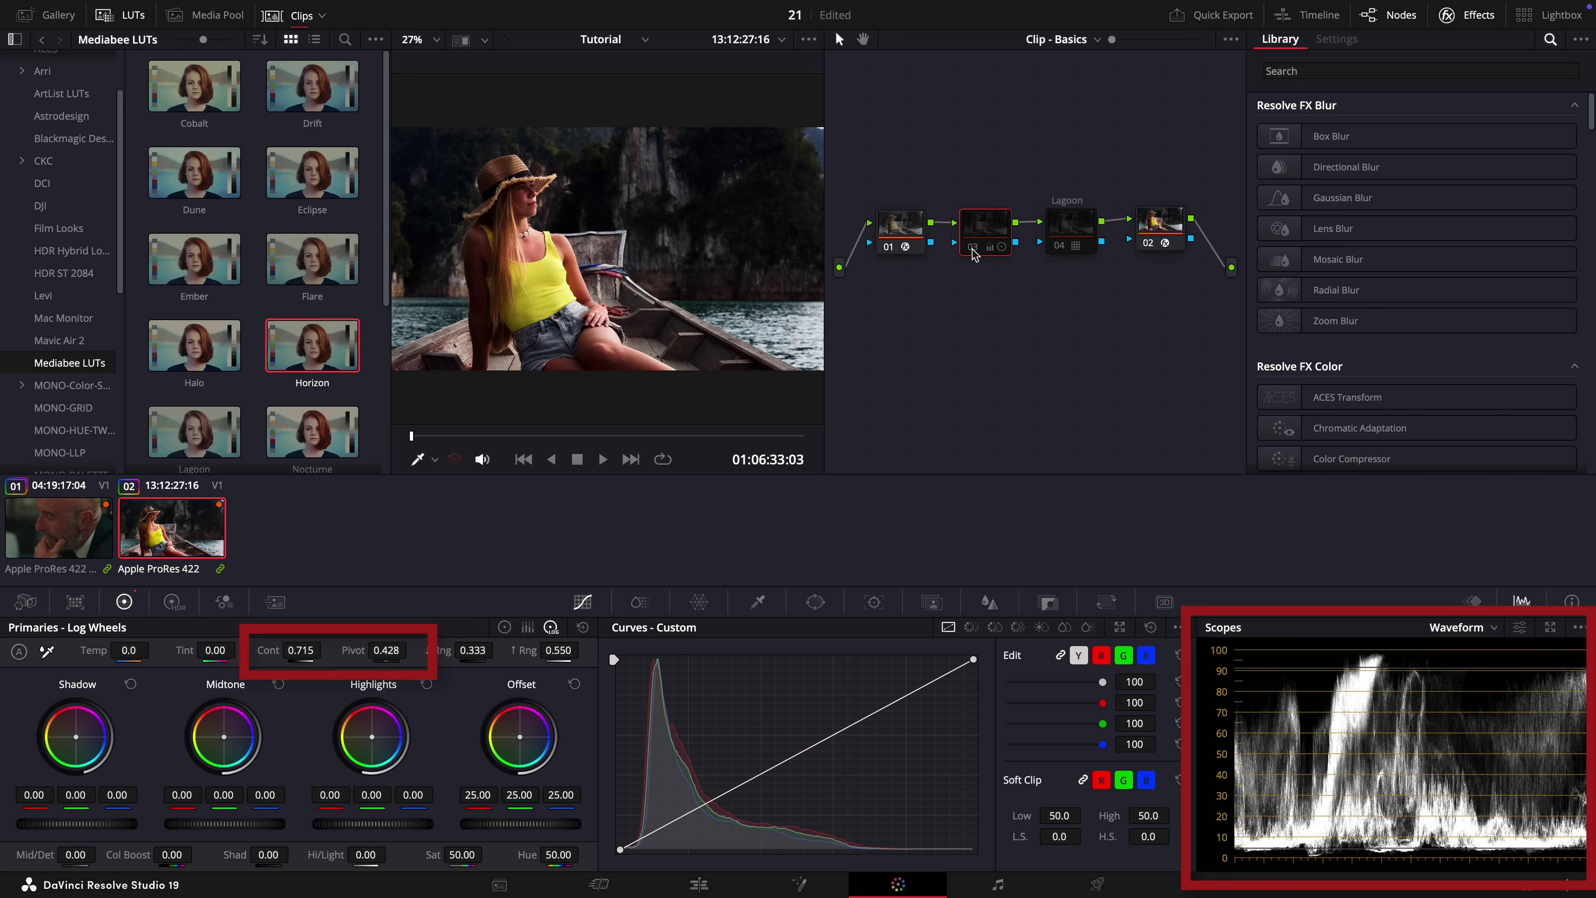
pyautogui.click(974, 251)
pyautogui.click(973, 252)
pyautogui.click(974, 251)
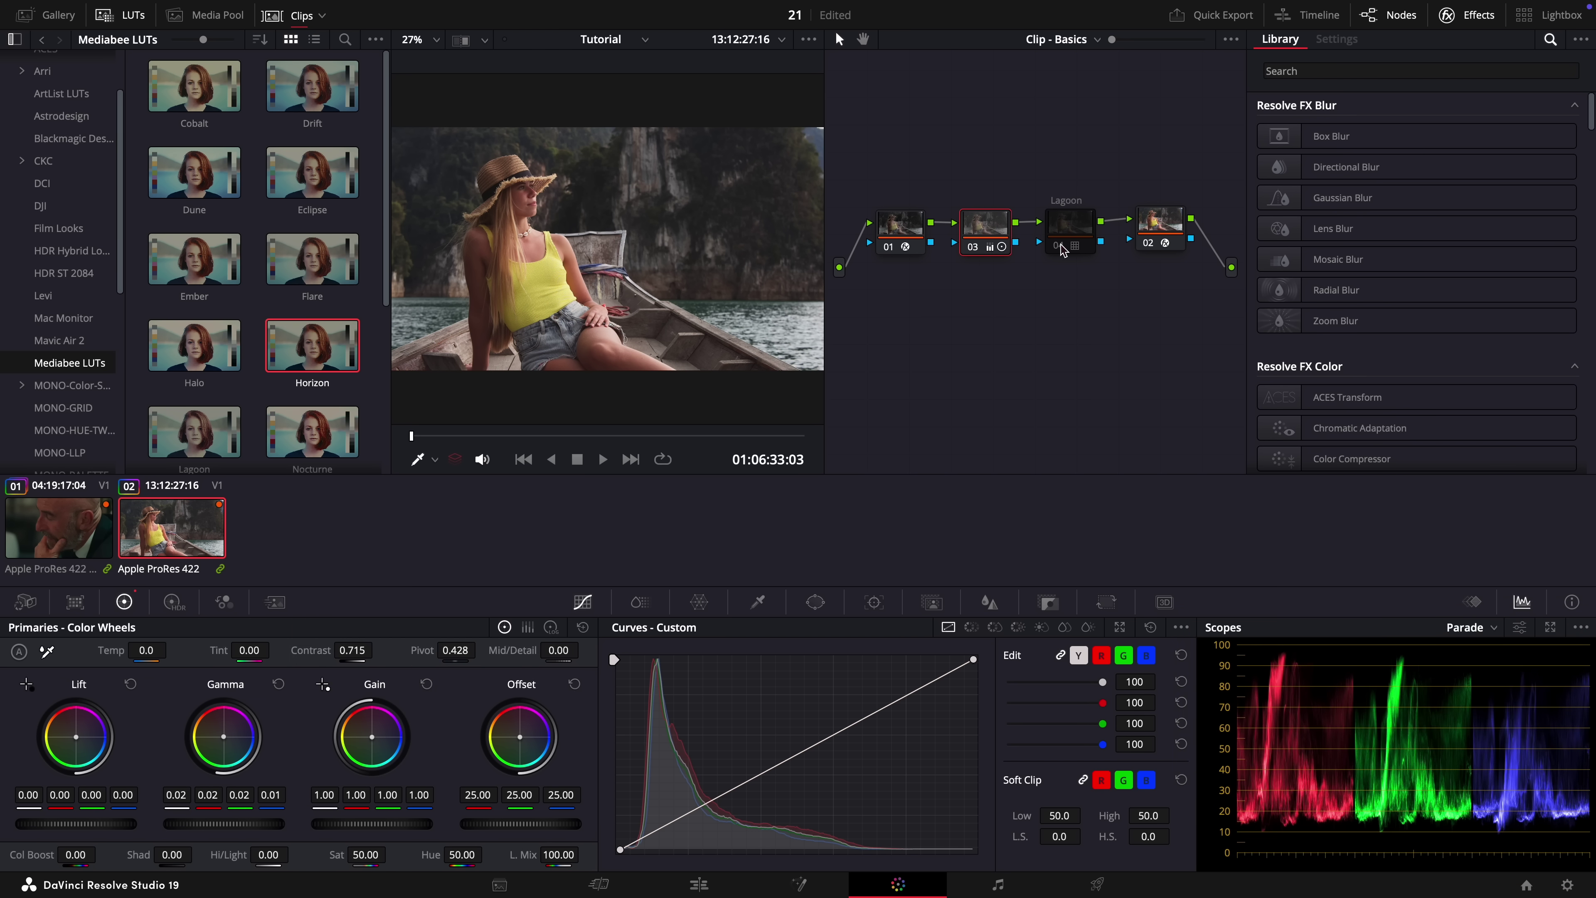
# Enable the Lagoon LUT on node 04 over the corrected clip 02 and view the result full screen.
pyautogui.click(1061, 248)
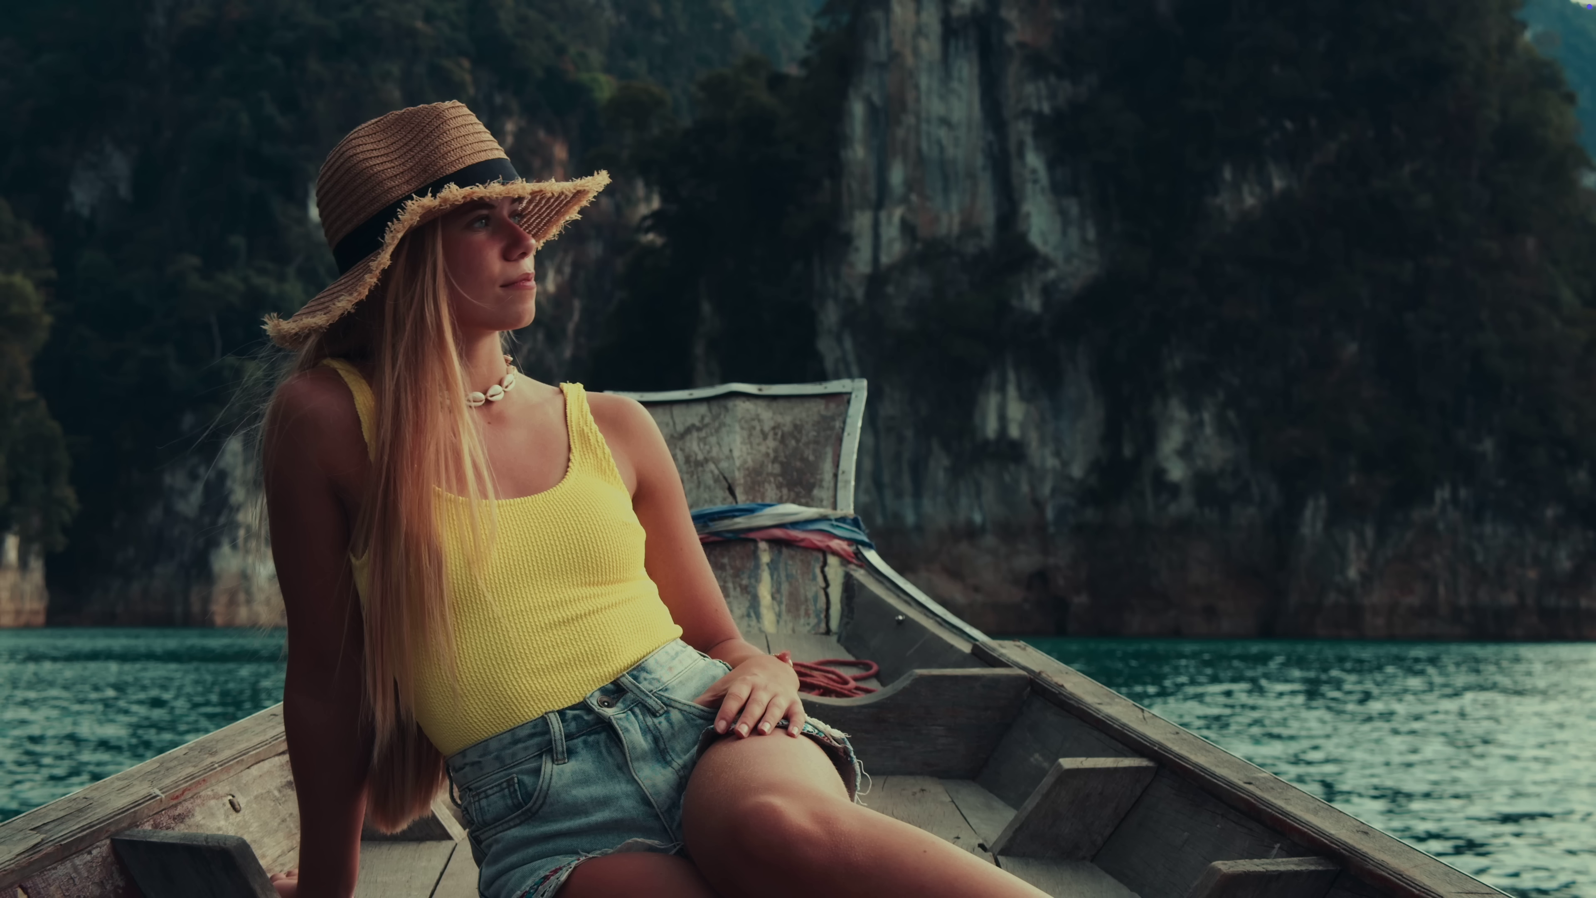